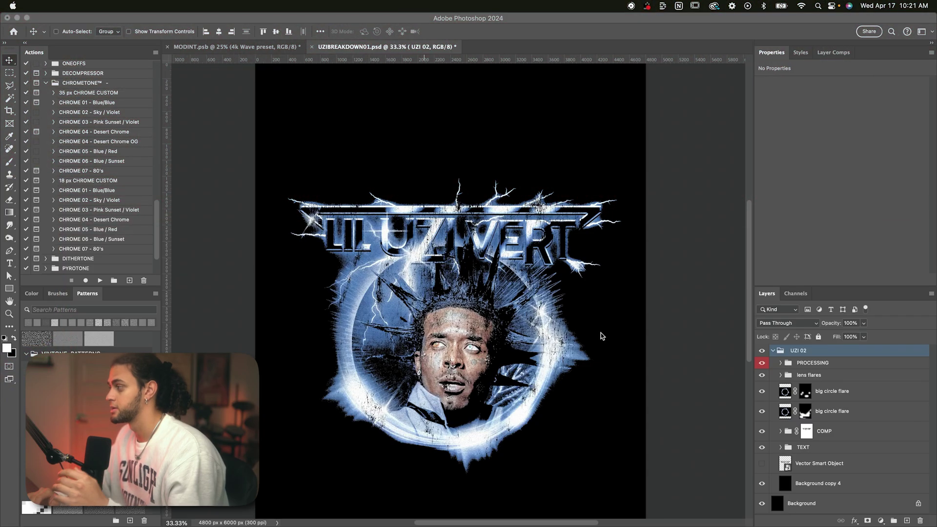
# Hide everything in the UZI 02 group from PROCESSING down to TEXT and show the Vector Smart Object layer
pyautogui.click(777, 388)
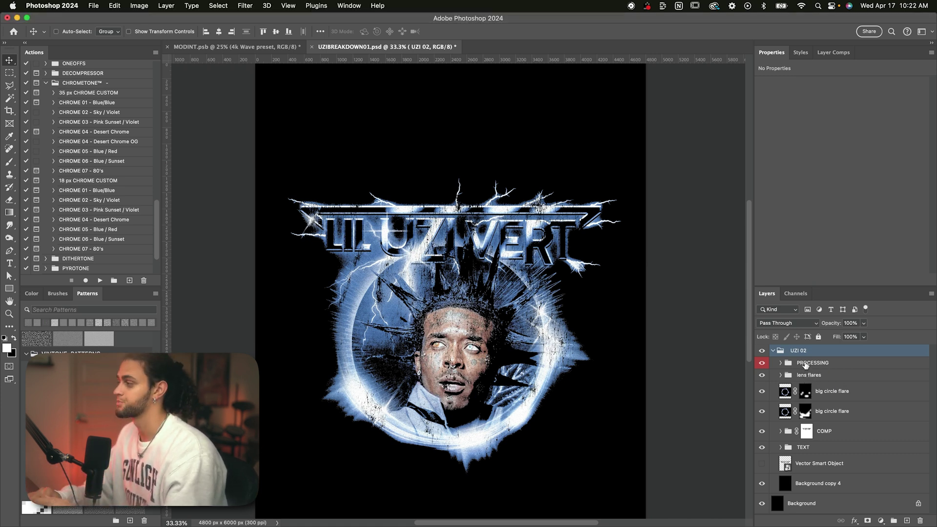
pyautogui.click(806, 363)
pyautogui.moveTo(763, 366); pyautogui.dragTo(758, 450)
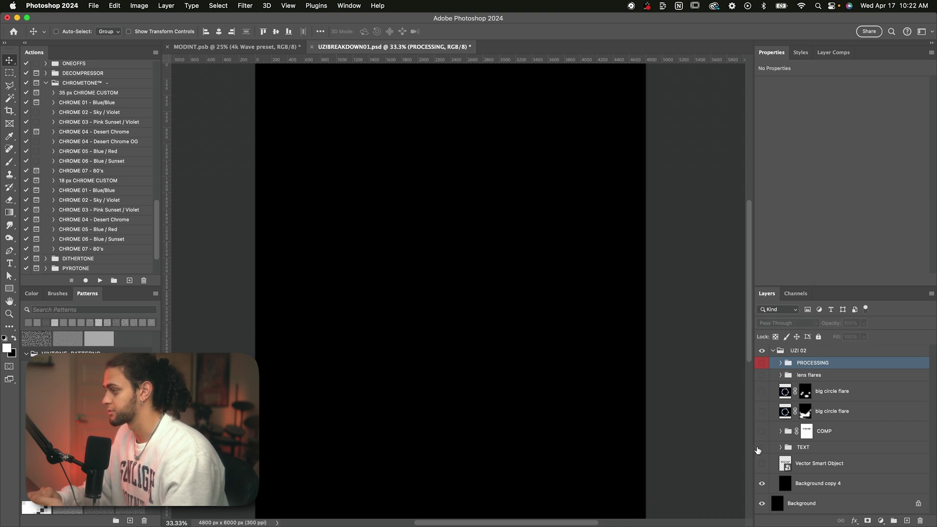
pyautogui.click(761, 464)
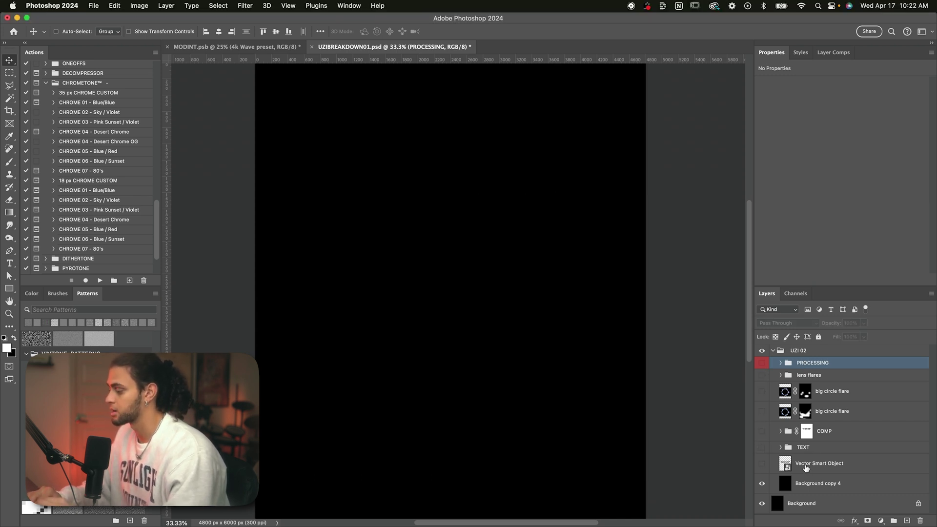
pyautogui.click(762, 463)
# Invert the Vector Smart Object lettering's colours and move it to about X 433 px, Y 2206 px
pyautogui.click(787, 467)
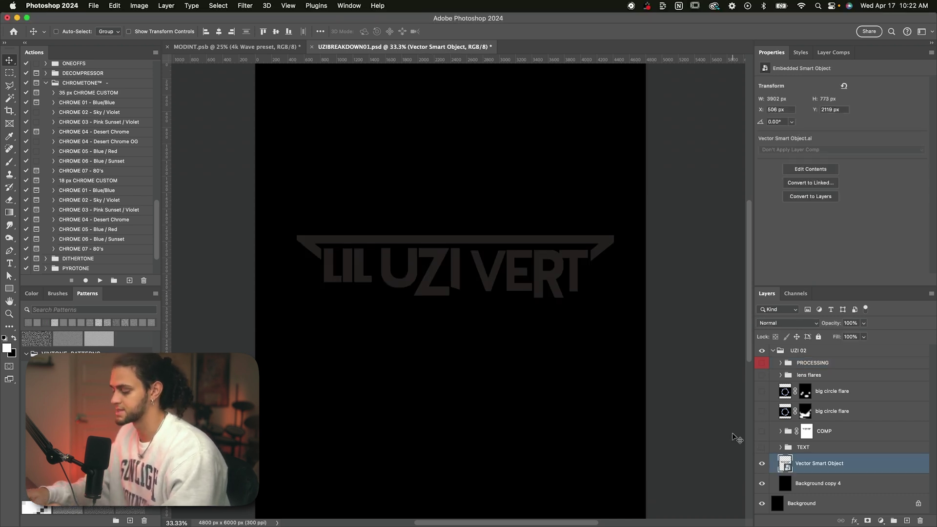
pyautogui.press('super+i')
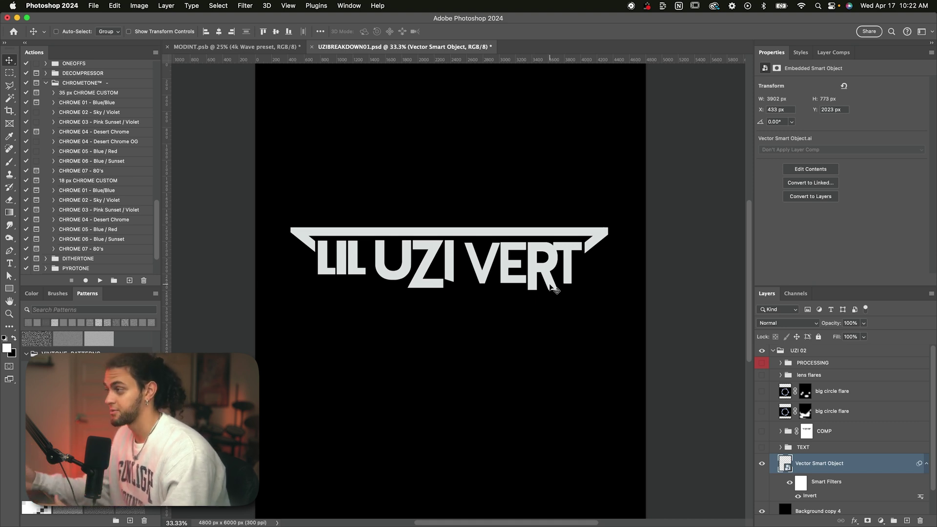
pyautogui.hotkey('shift', 'Down')
pyautogui.hotkey('shift', 'Down')
pyautogui.hotkey('shift', 'Down')
pyautogui.hotkey('shift', 'Down')
pyautogui.hotkey('shift', 'Down')
pyautogui.hotkey('shift', 'Down')
pyautogui.hotkey('shift', 'Down')
pyautogui.hotkey('shift', 'Down')
pyautogui.hotkey('shift', 'Down')
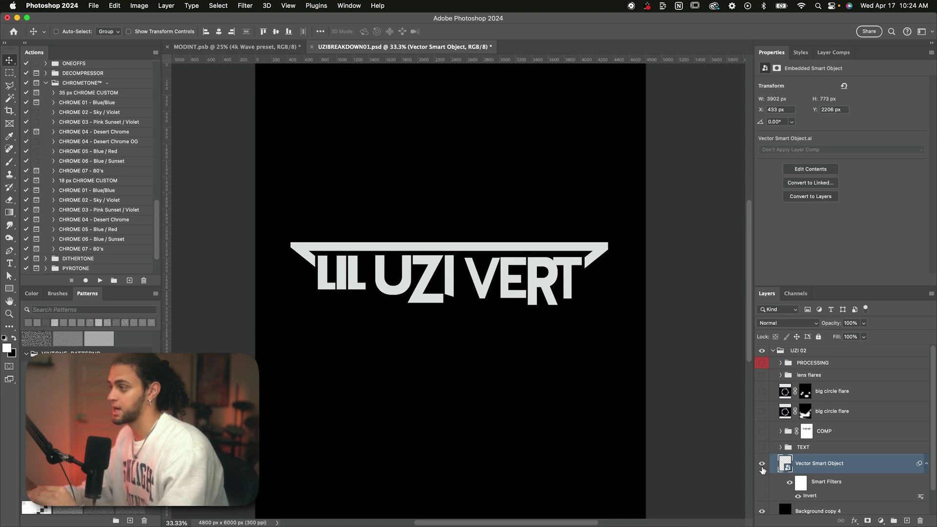
# Hide the Vector Smart Object and show the TEXT group expanded, with only its chrome lettering visible and colour adjustments and lightning hidden
pyautogui.click(762, 464)
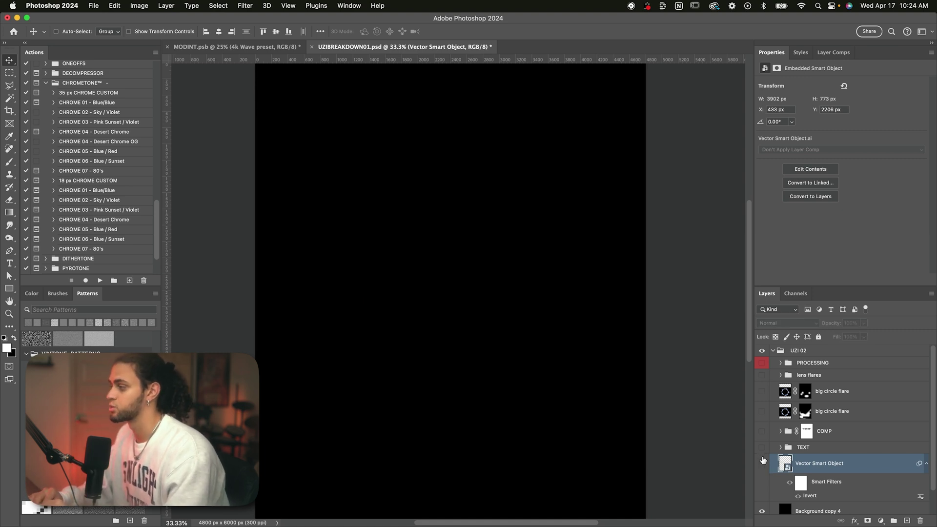
pyautogui.click(763, 448)
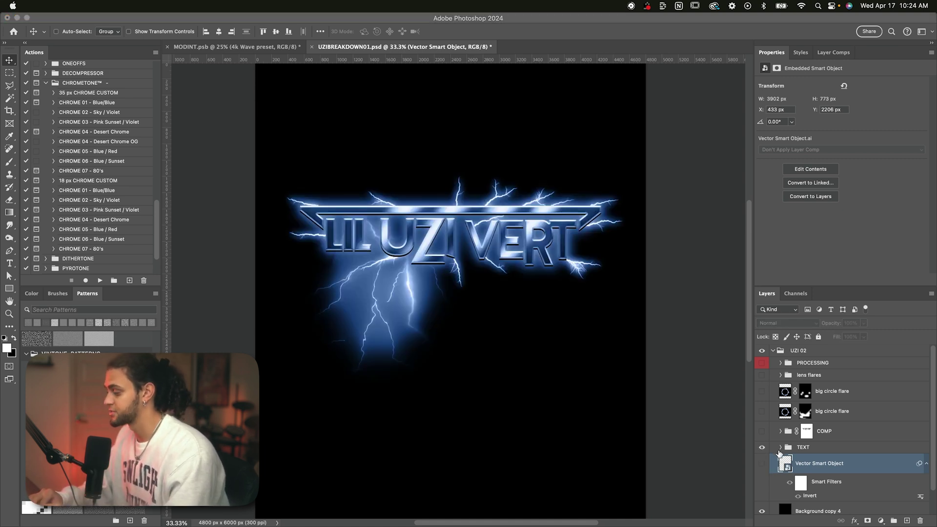
pyautogui.click(805, 447)
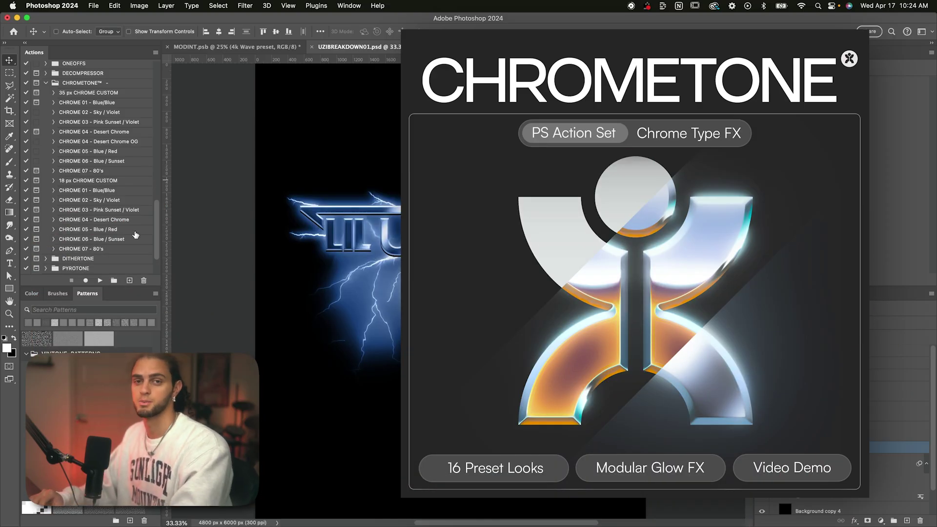
pyautogui.press('F2')
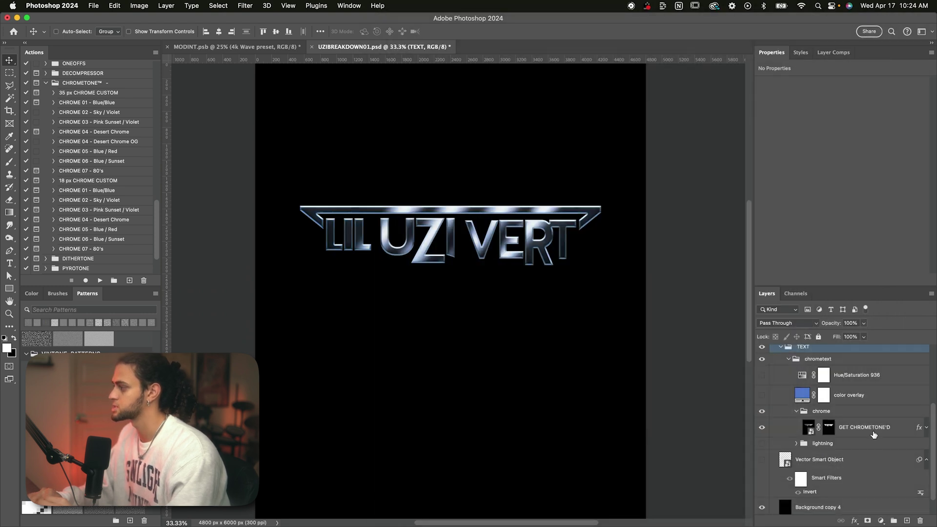
# Compare the GET CHROMETONE'D lettering up close with its layer mask disabled and re-enabled, highlighting the 18 px CHROME 07 - 80's action
pyautogui.click(873, 434)
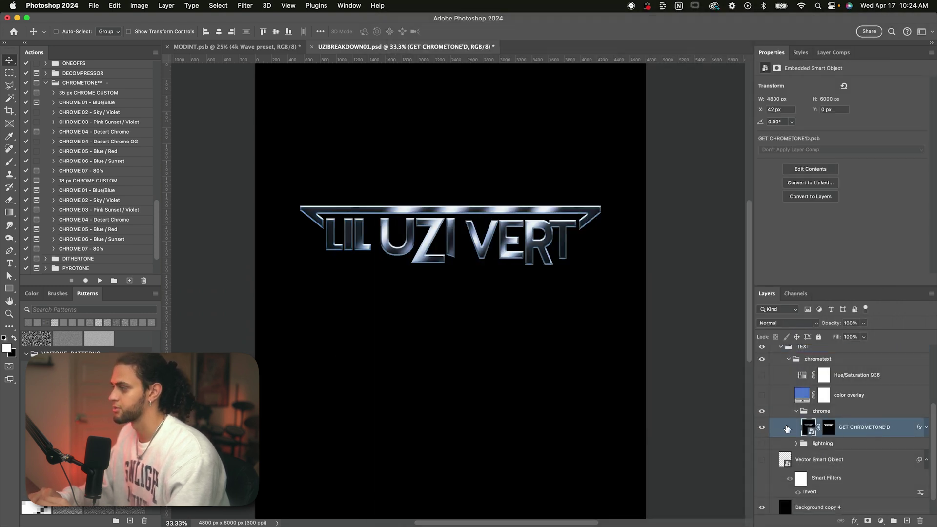
pyautogui.keyDown('shift'); pyautogui.click(829, 429); pyautogui.keyUp('shift')
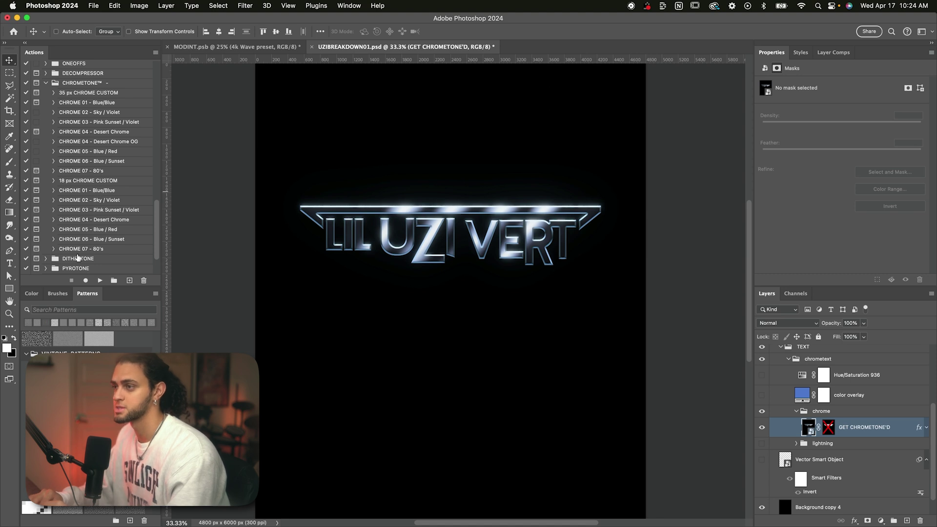
pyautogui.click(94, 250)
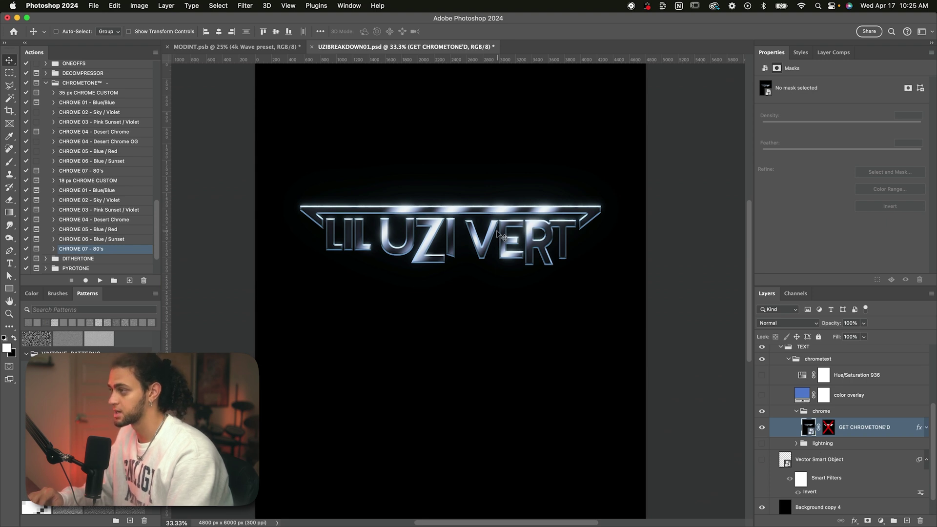
pyautogui.press('super+equal')
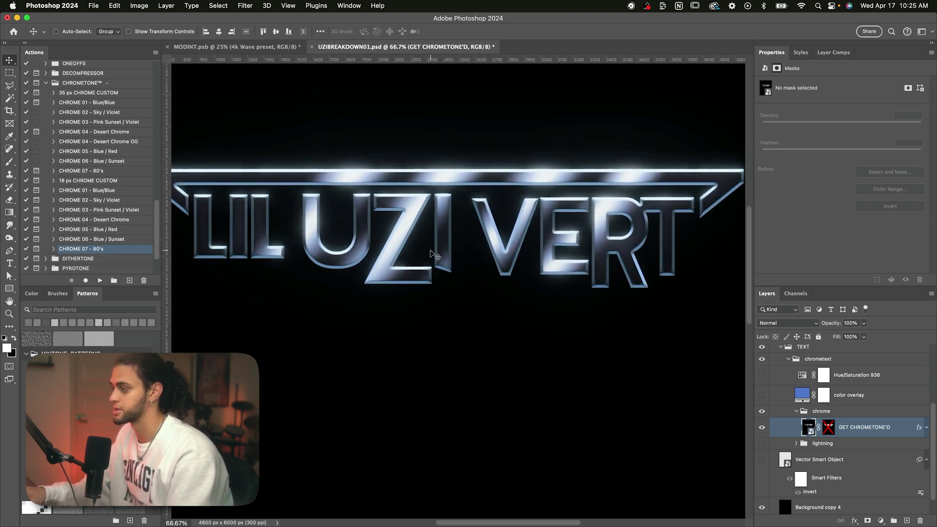
pyautogui.press('super+minus')
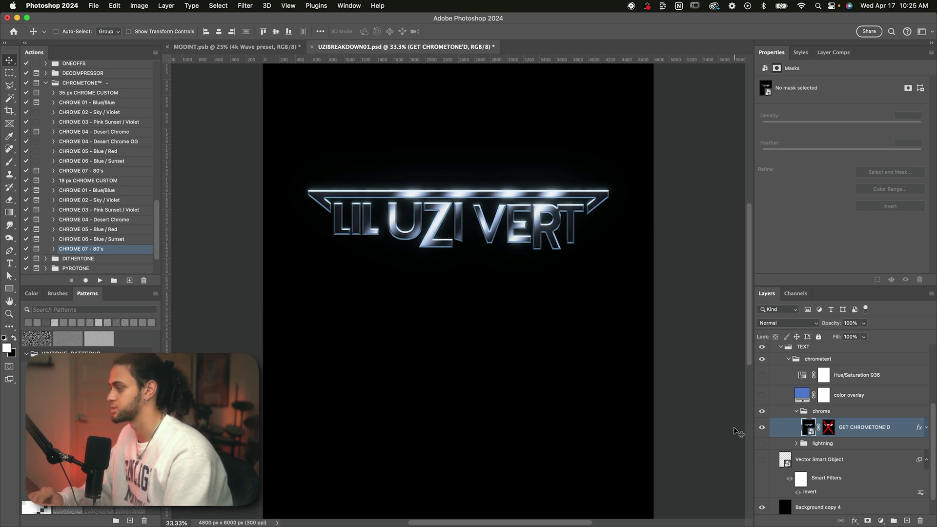
pyautogui.keyDown('shift'); pyautogui.click(828, 430); pyautogui.keyUp('shift')
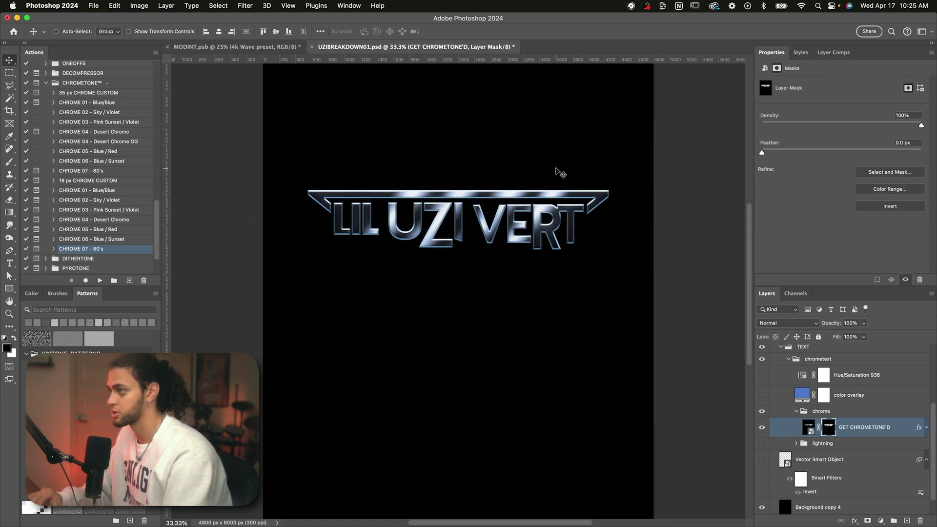
pyautogui.scroll(2, 549, 183)
pyautogui.press('super+equal')
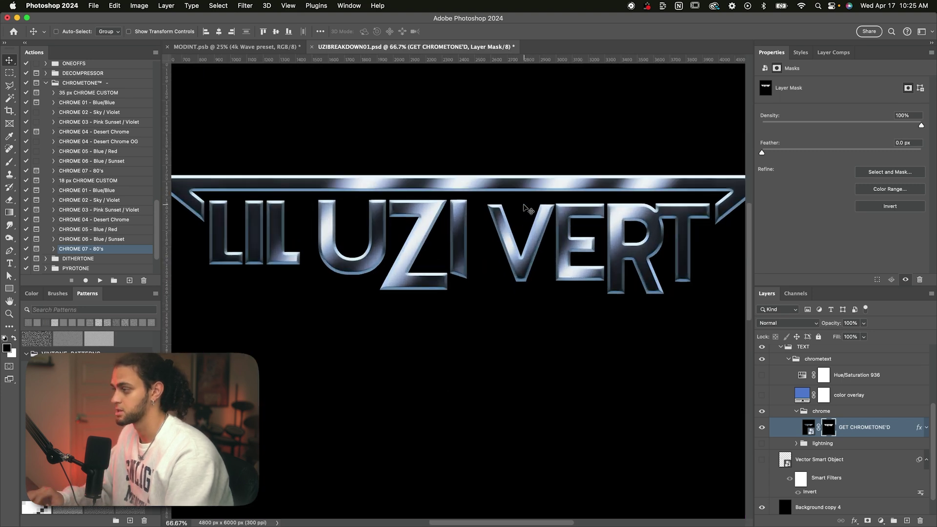
pyautogui.press('super+minus')
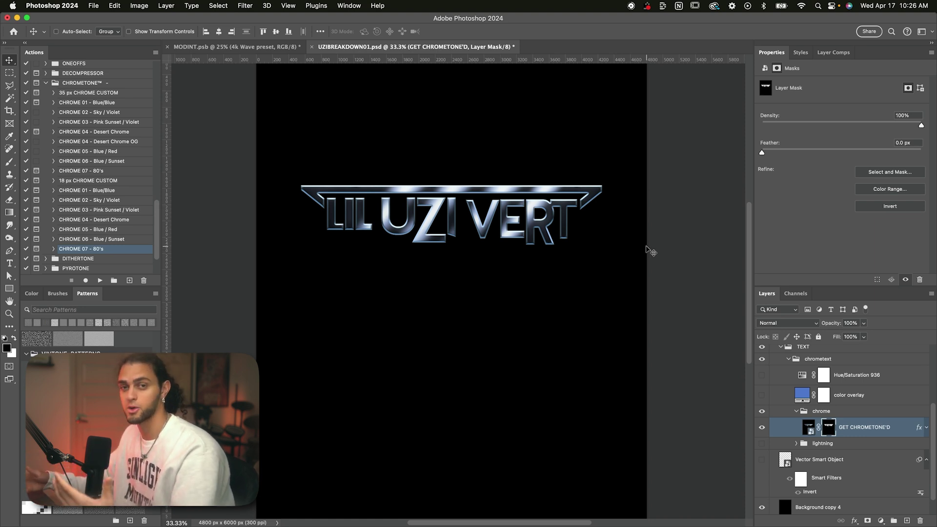
# Disable the chrome lettering's layer mask again to check the glow, and undo it
pyautogui.keyDown('shift'); pyautogui.click(828, 428); pyautogui.keyUp('shift')
pyautogui.scroll(2, 642, 274)
pyautogui.scroll(-2, 642, 274)
pyautogui.scroll(2, 642, 277)
pyautogui.press('super+z')
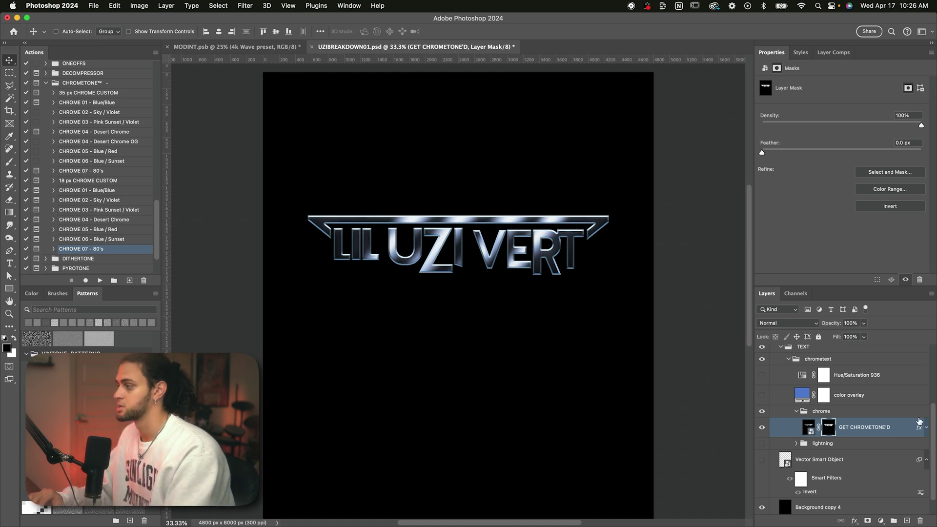
# Show the lightning group below the chrome group and expand it to list its layers
pyautogui.click(762, 444)
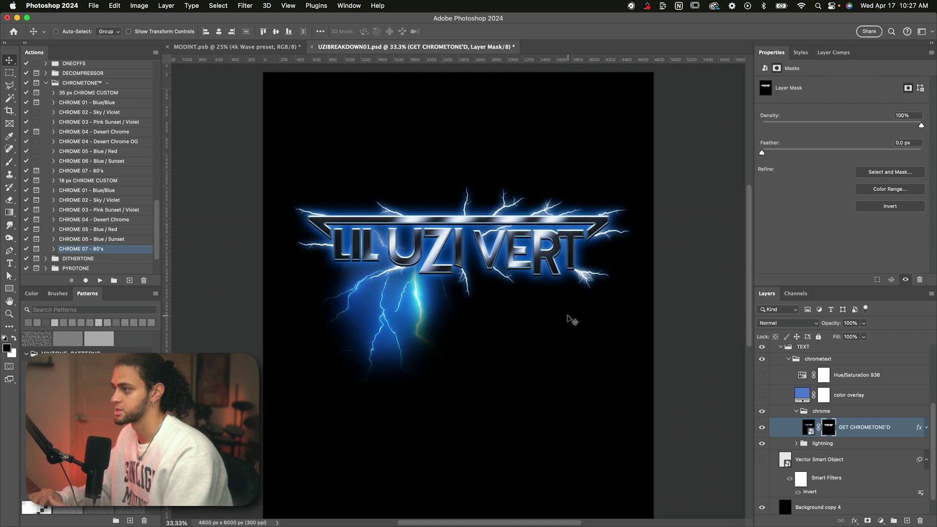
pyautogui.click(808, 448)
pyautogui.click(796, 443)
pyautogui.scroll(-3, 799, 447)
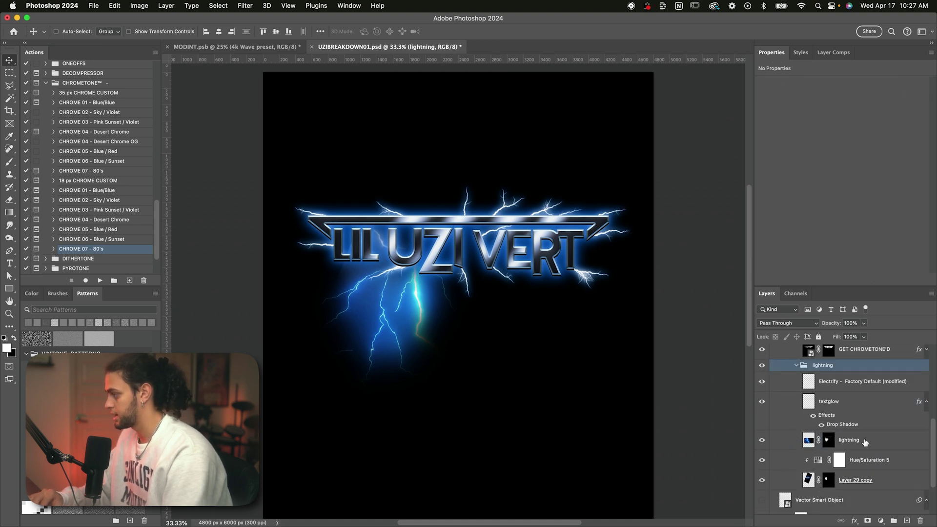
# Hide the Electrify and textglow layers in the lightning group and open the Hue/Saturation 5 adjustment's settings
pyautogui.click(866, 441)
pyautogui.scroll(-2, 829, 430)
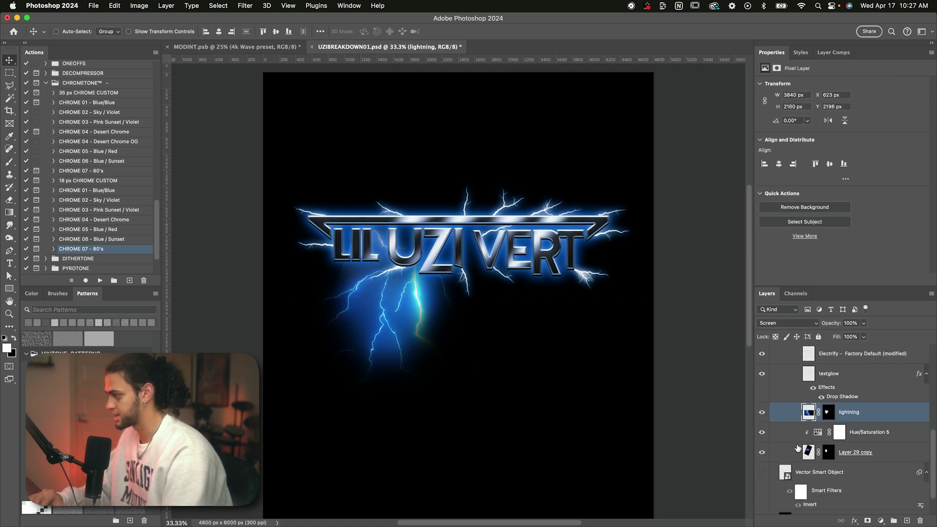
pyautogui.moveTo(762, 368); pyautogui.dragTo(762, 388)
pyautogui.scroll(-1, 804, 414)
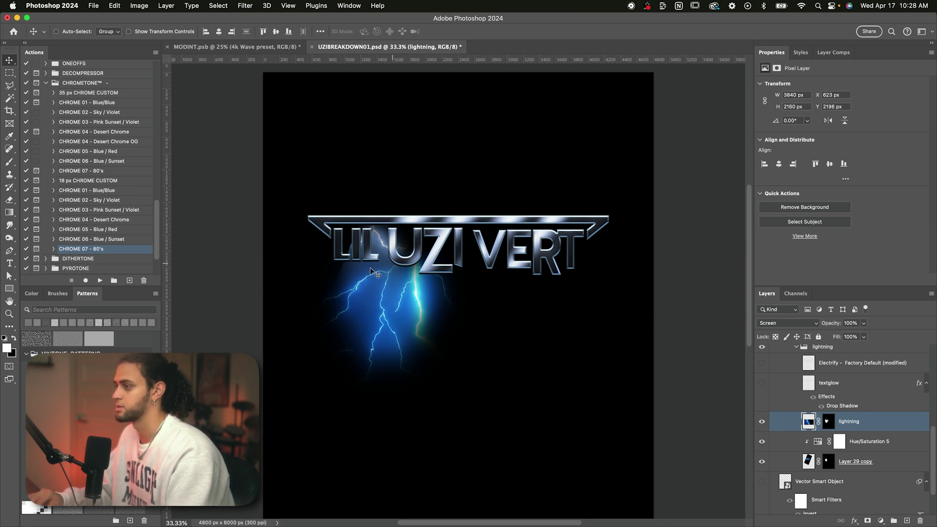
pyautogui.click(867, 441)
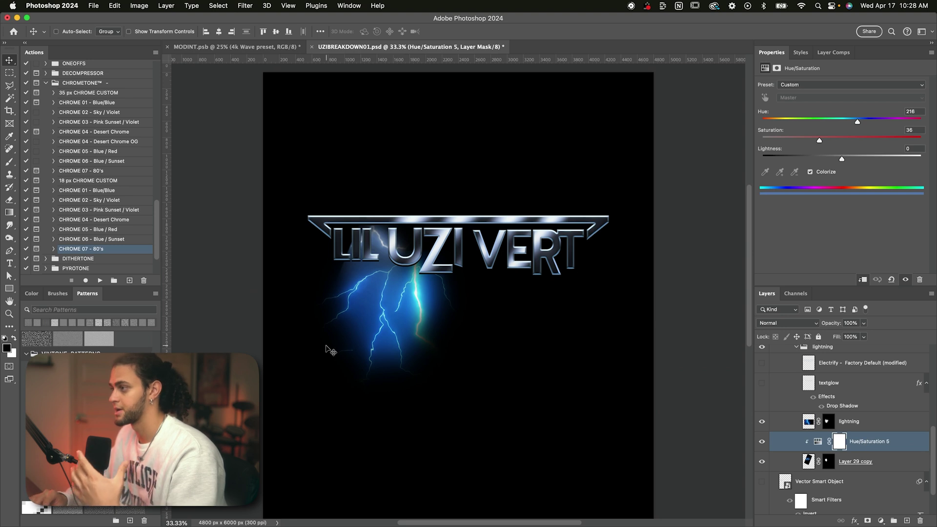
# Select the textglow layer in the lightning group and make it visible
pyautogui.scroll(1, 860, 387)
pyautogui.scroll(3, 860, 387)
pyautogui.click(780, 423)
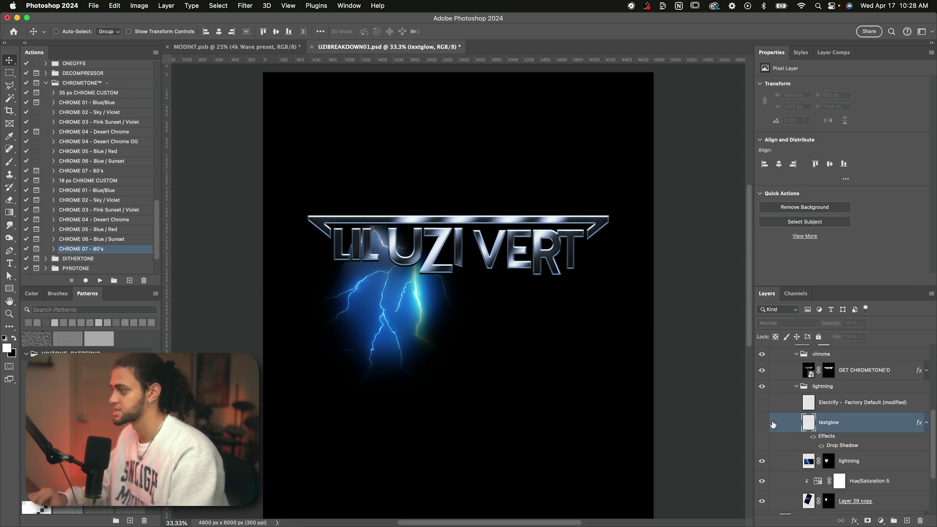
pyautogui.click(762, 423)
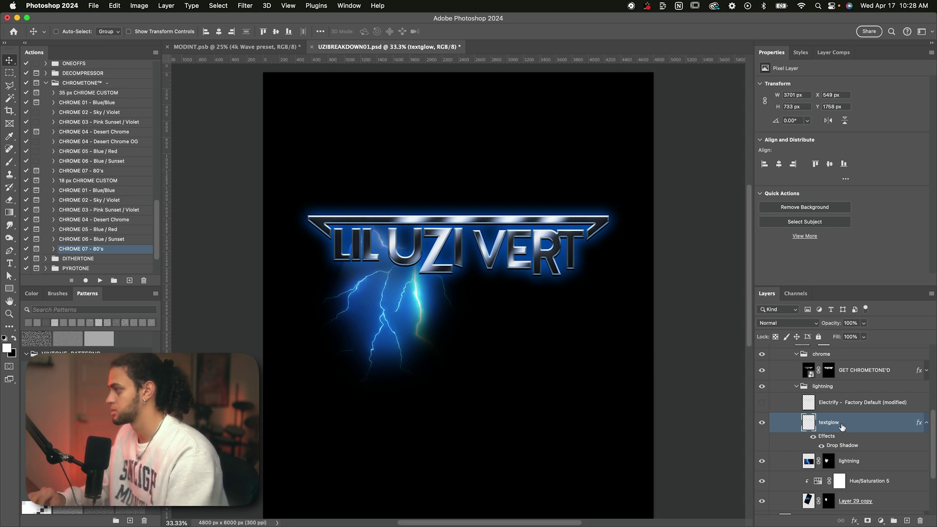
# Review the textglow layer's Drop Shadow settings and inspect the glow along the whole lettering up close
pyautogui.doubleClick(855, 430)
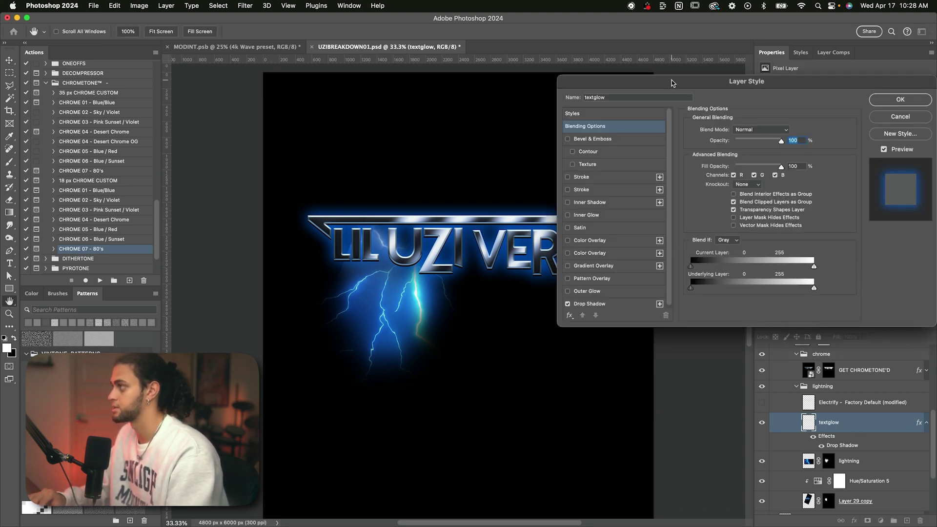
pyautogui.click(609, 286)
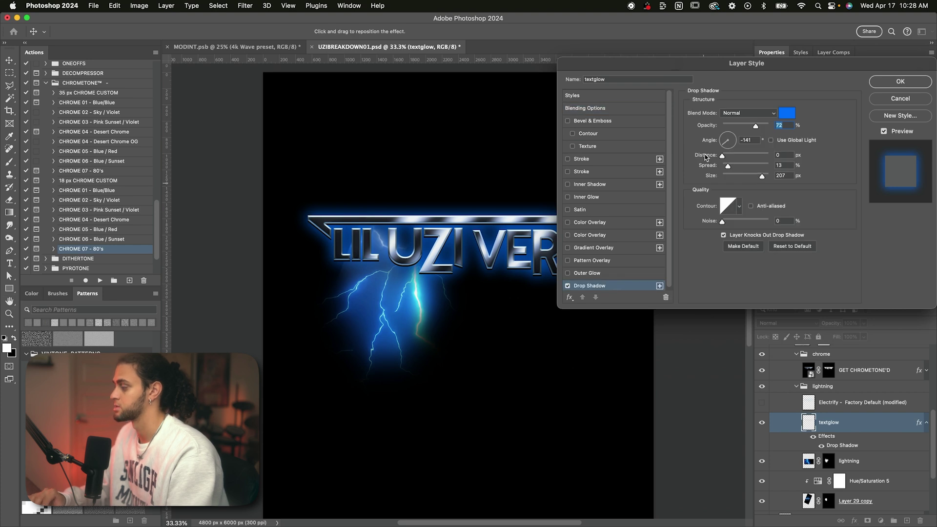
pyautogui.moveTo(685, 75); pyautogui.dragTo(662, 96)
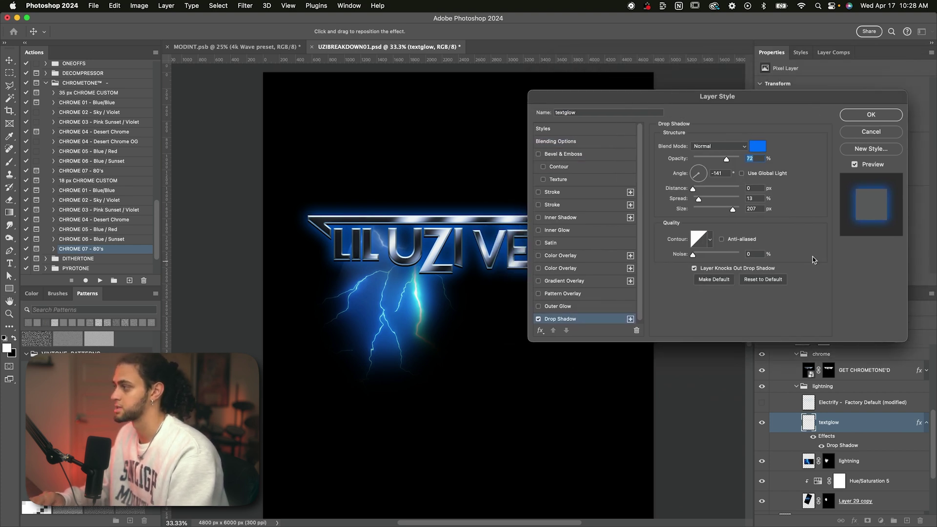
pyautogui.press('Return')
pyautogui.press('super+equal')
pyautogui.press('super+equal')
pyautogui.press('super+equal')
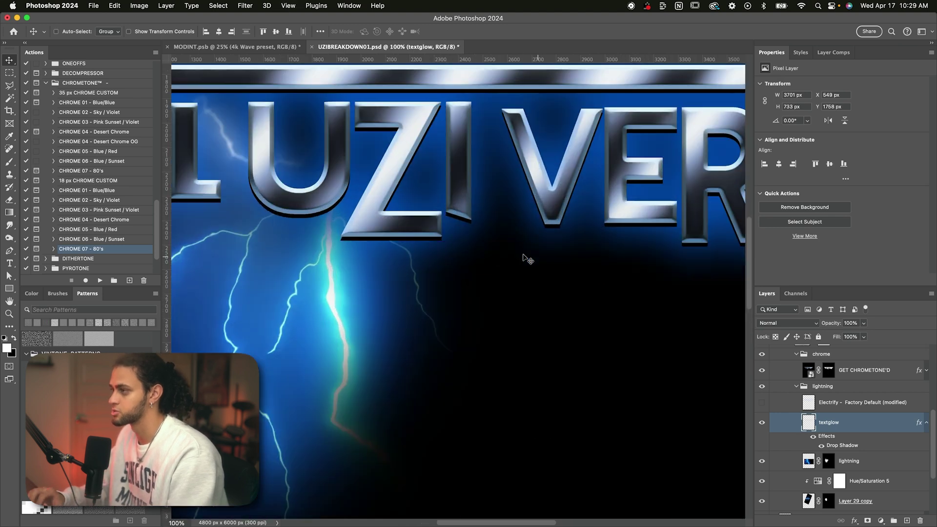
pyautogui.hscroll(8, 488, 249)
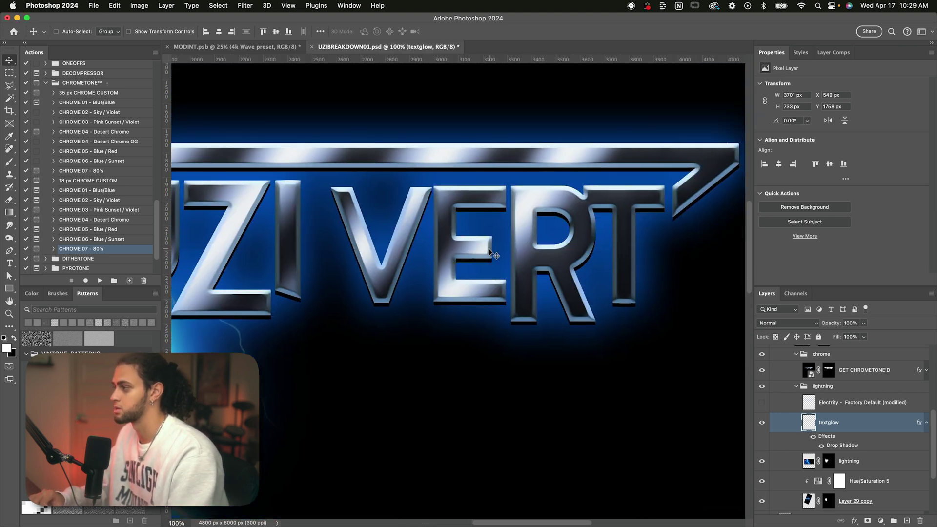
pyautogui.hscroll(-15, 488, 251)
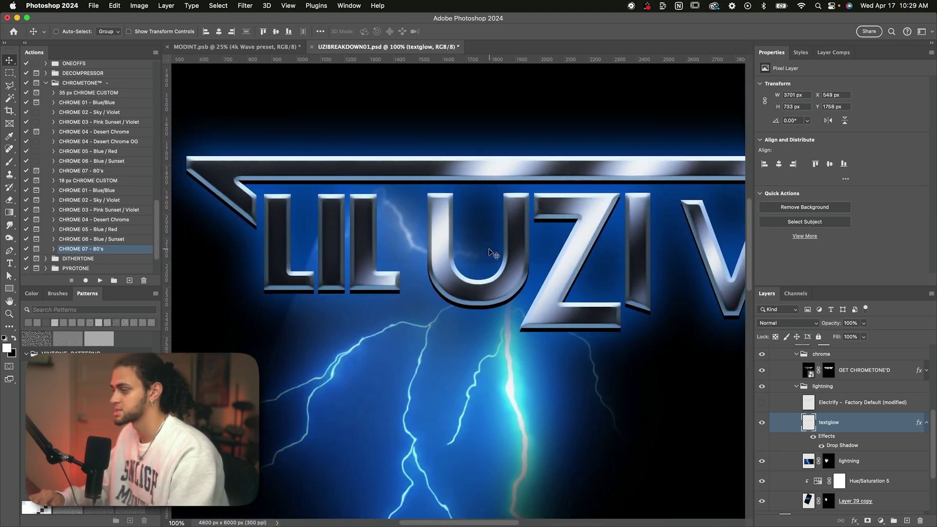
# Expand the GET CHROMETONE'D layer's effects and review its Drop Shadow settings without altering them
pyautogui.click(927, 371)
pyautogui.scroll(2, 865, 375)
pyautogui.click(869, 399)
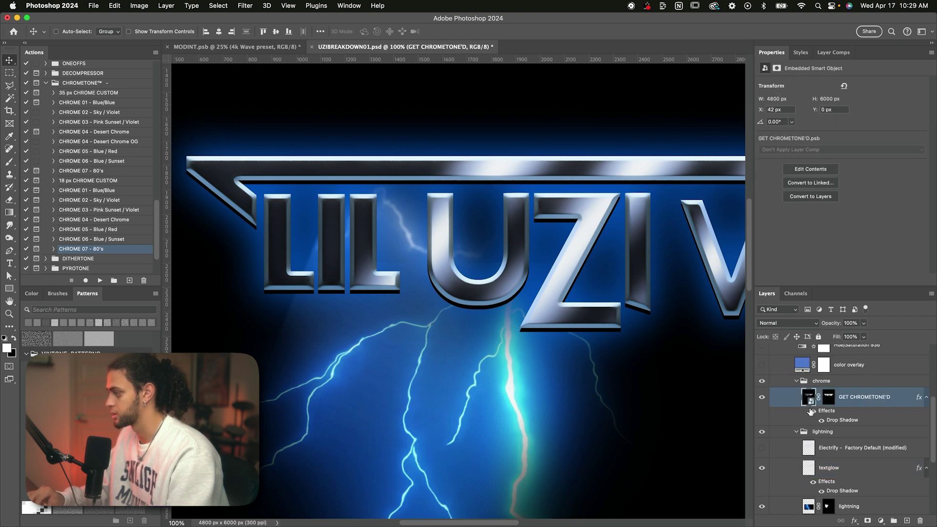
pyautogui.doubleClick(842, 420)
pyautogui.moveTo(708, 97); pyautogui.dragTo(726, 98)
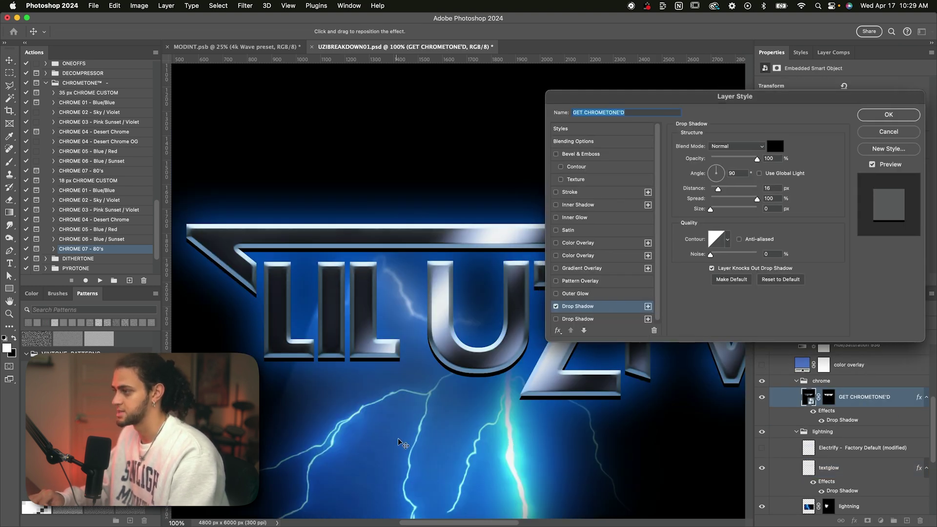
pyautogui.click(889, 115)
pyautogui.scroll(-3, 525, 311)
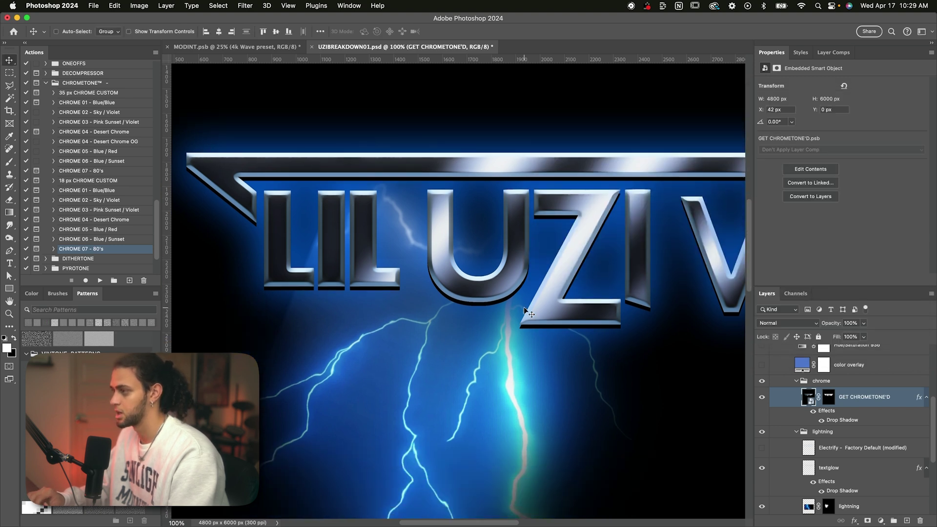
# Collapse the effects list of the GET CHROMETONE'D layer in the chrome group
pyautogui.press('super+minus')
pyautogui.press('super+minus')
pyautogui.press('super+minus')
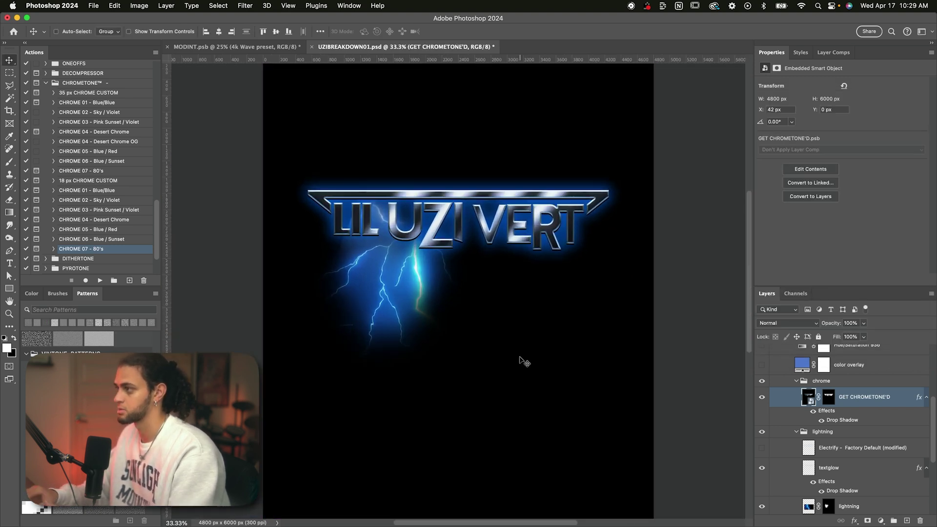
pyautogui.scroll(2, 524, 362)
pyautogui.click(927, 397)
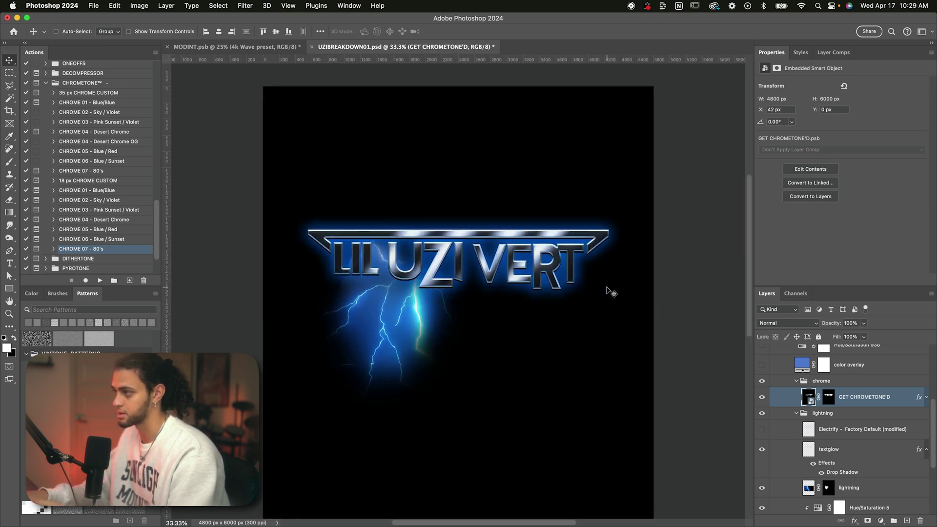
# Make the Electrify - Factory Default (modified) layer in the lightning group visible and select it
pyautogui.click(812, 445)
pyautogui.click(761, 429)
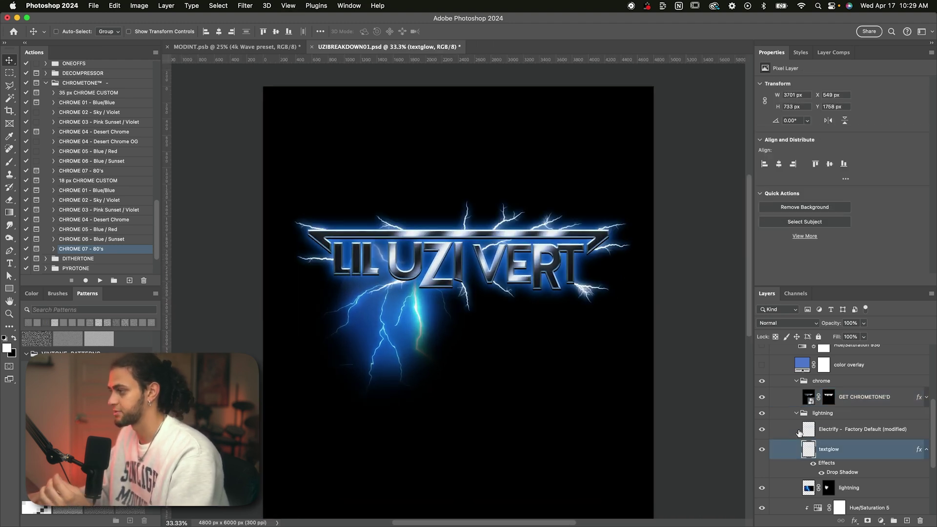
pyautogui.click(799, 432)
pyautogui.press('super+equal')
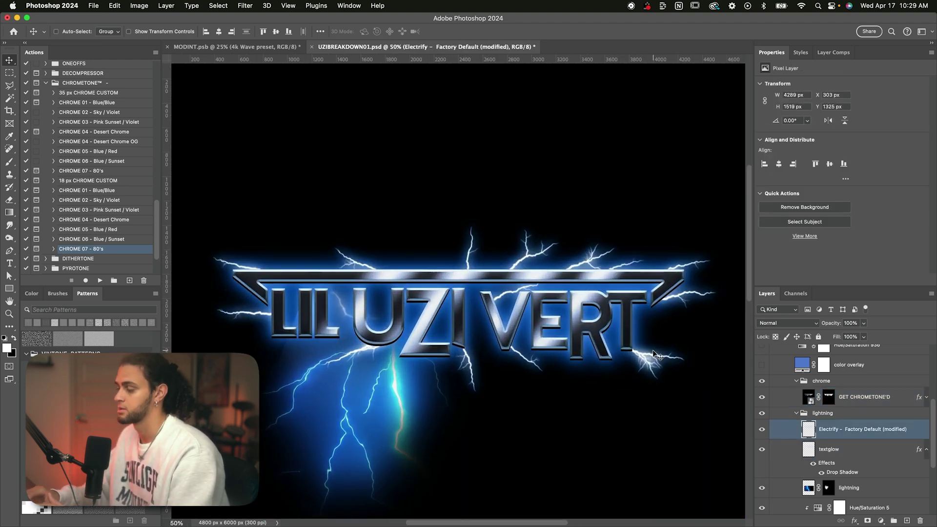
pyautogui.press('super+minus')
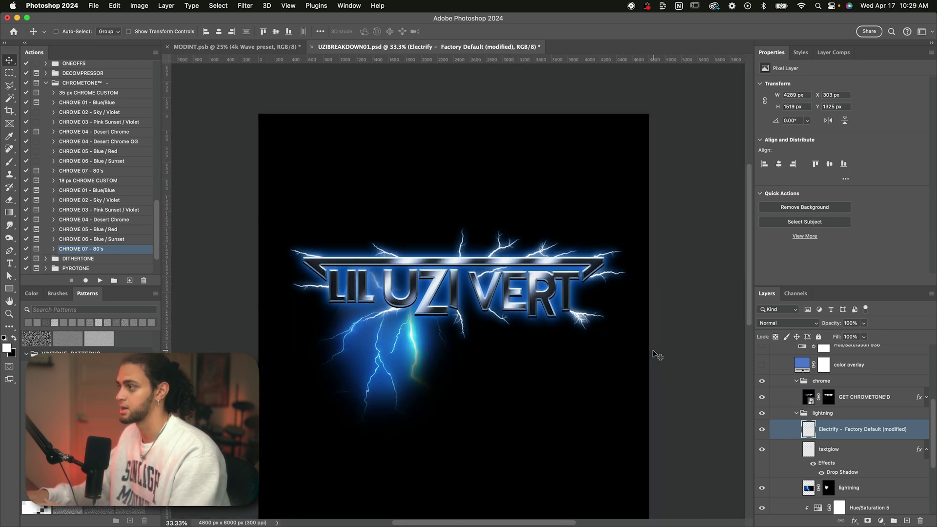
# Open the Eye Candy 7 filter on the textglow layer and preview its Electrify effect without applying it
pyautogui.click(245, 6)
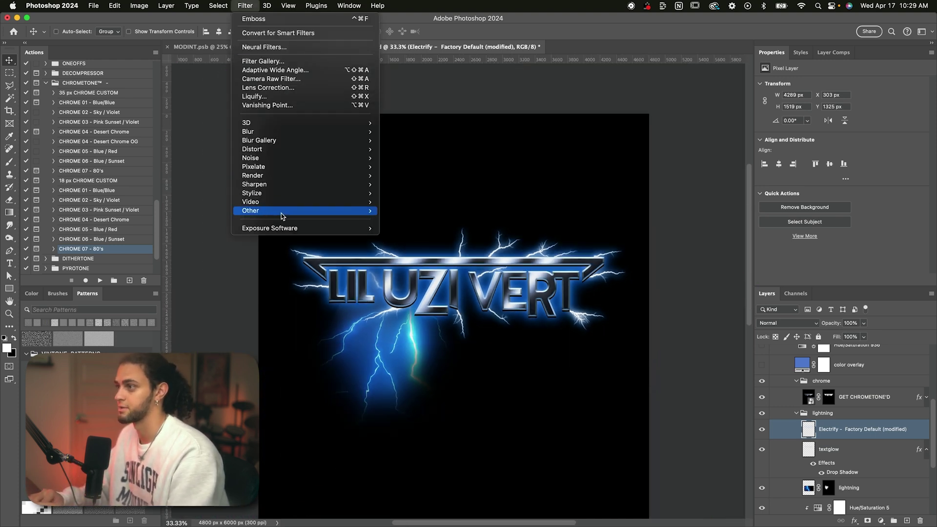
pyautogui.moveTo(285, 227)
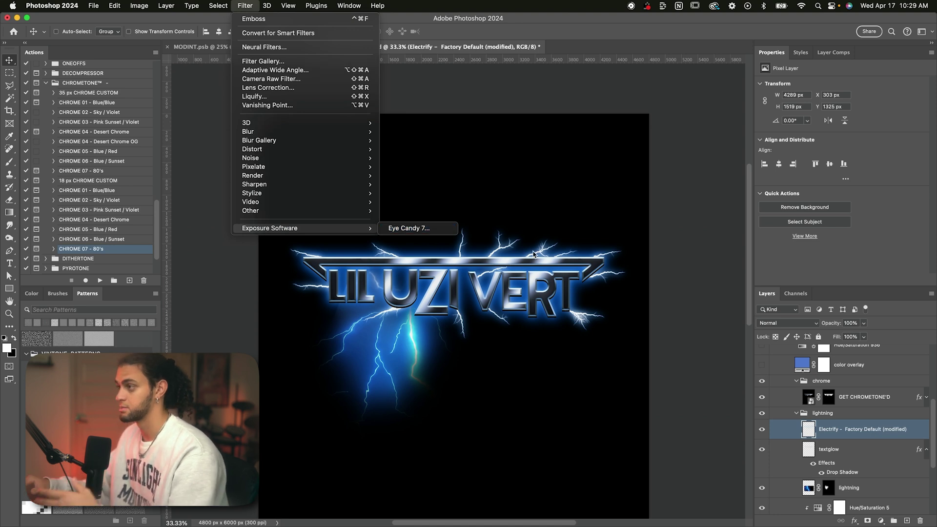
pyautogui.click(448, 215)
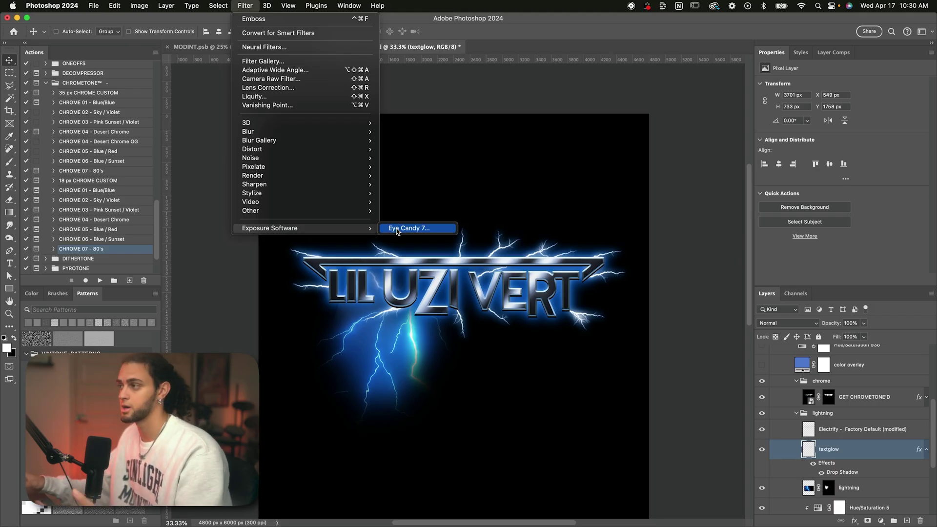
pyautogui.click(398, 230)
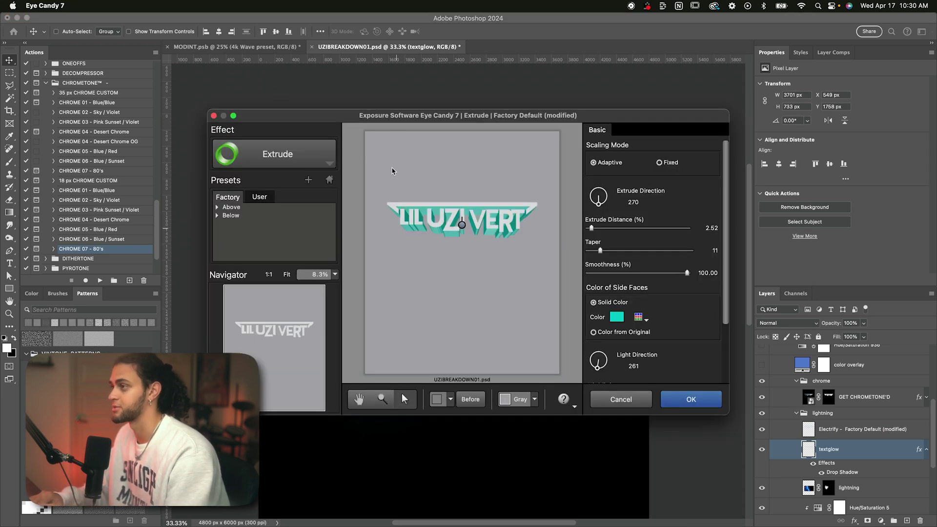
pyautogui.moveTo(402, 120); pyautogui.dragTo(402, 77)
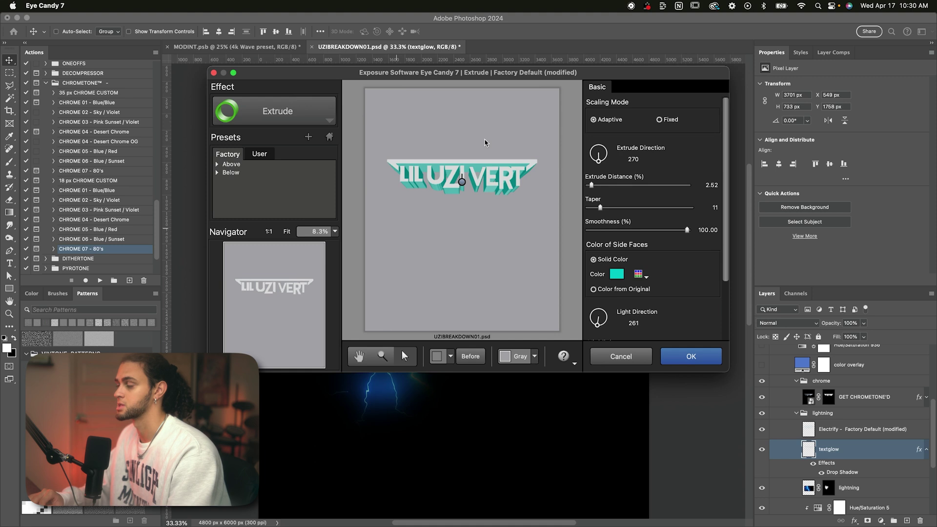
pyautogui.click(313, 113)
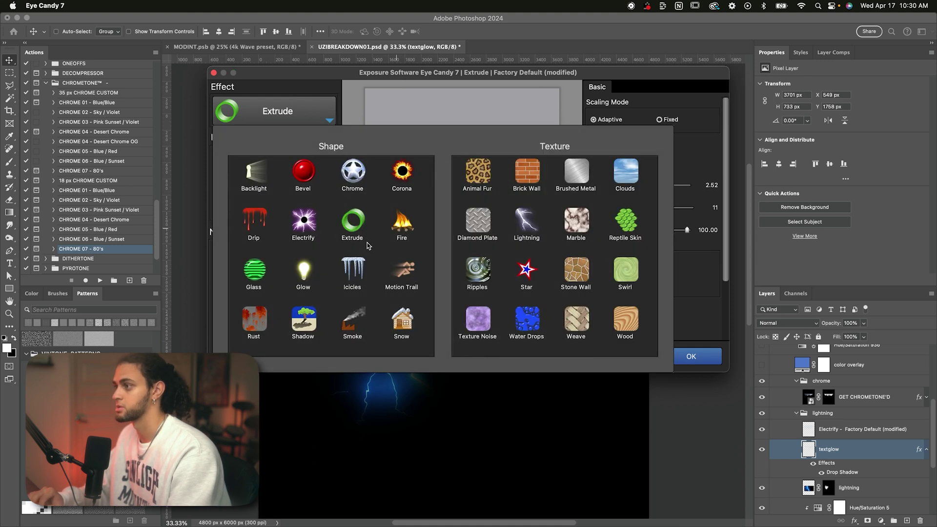
pyautogui.click(308, 223)
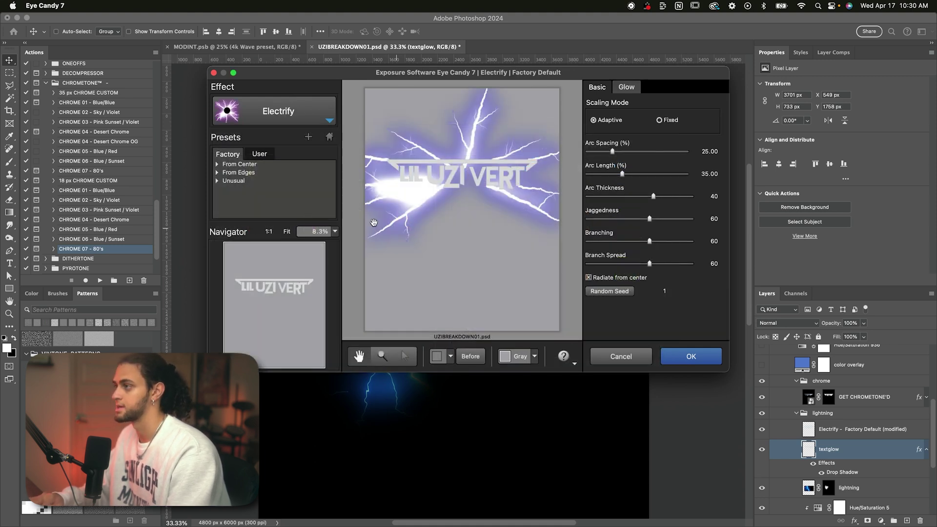
pyautogui.moveTo(612, 152); pyautogui.dragTo(609, 148)
pyautogui.press('Return')
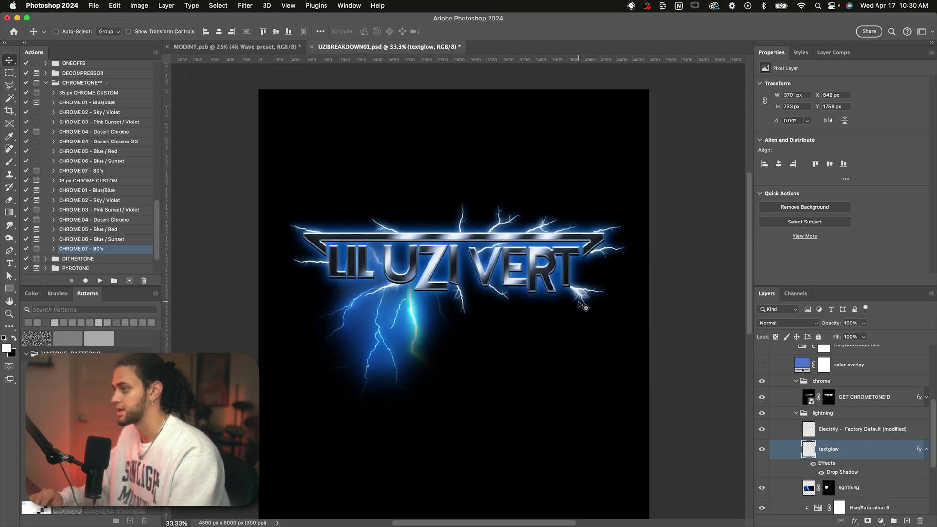
# Select the Electrify layer and switch its visibility off and on to compare the lettering with and without the bolts
pyautogui.click(782, 429)
pyautogui.click(763, 430)
pyautogui.click(763, 429)
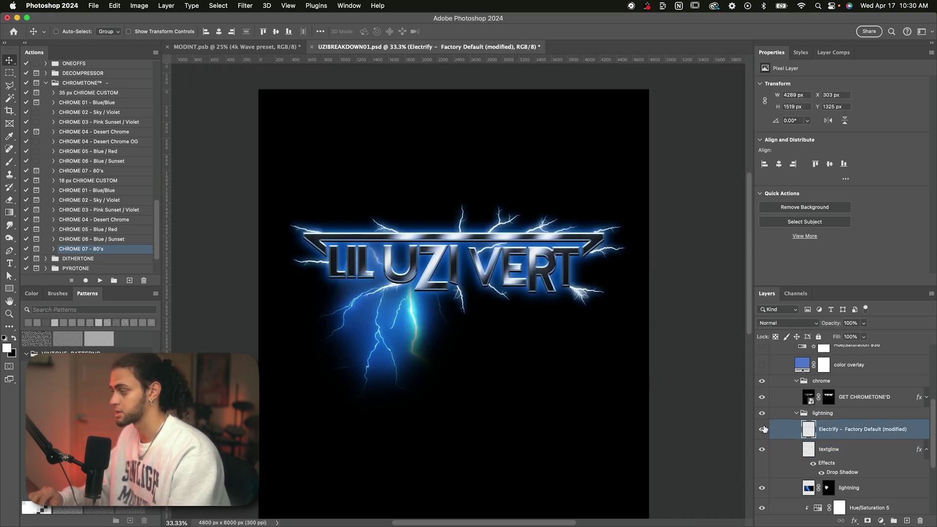
pyautogui.scroll(2, 546, 278)
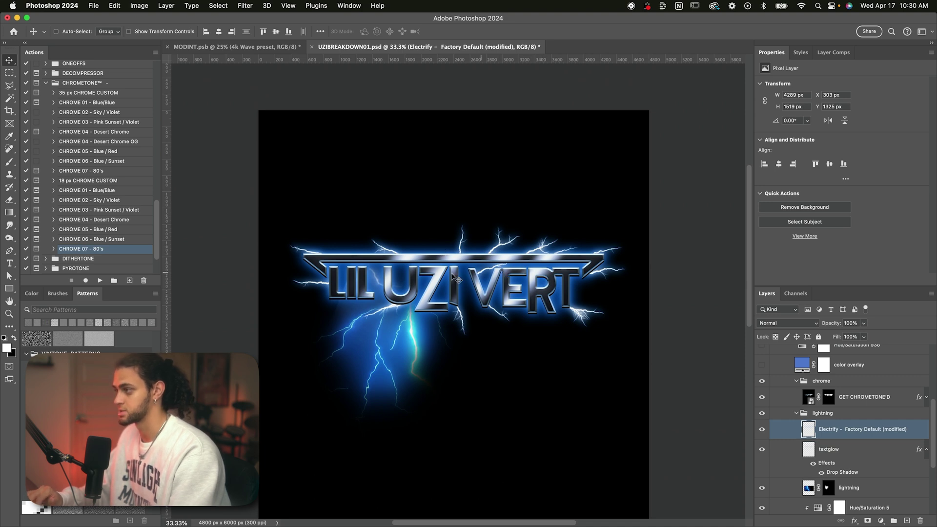
pyautogui.scroll(-1, 454, 273)
pyautogui.scroll(2, 466, 263)
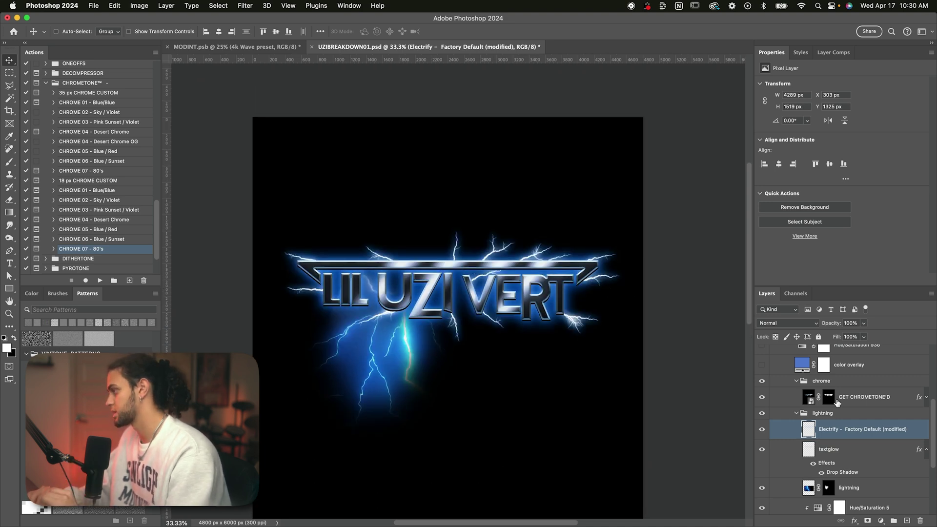
# Select the color overlay layer in the chrometext group, make it visible and review its fill colour
pyautogui.scroll(3, 838, 402)
pyautogui.click(850, 429)
pyautogui.click(763, 430)
pyautogui.doubleClick(801, 427)
pyautogui.click(822, 119)
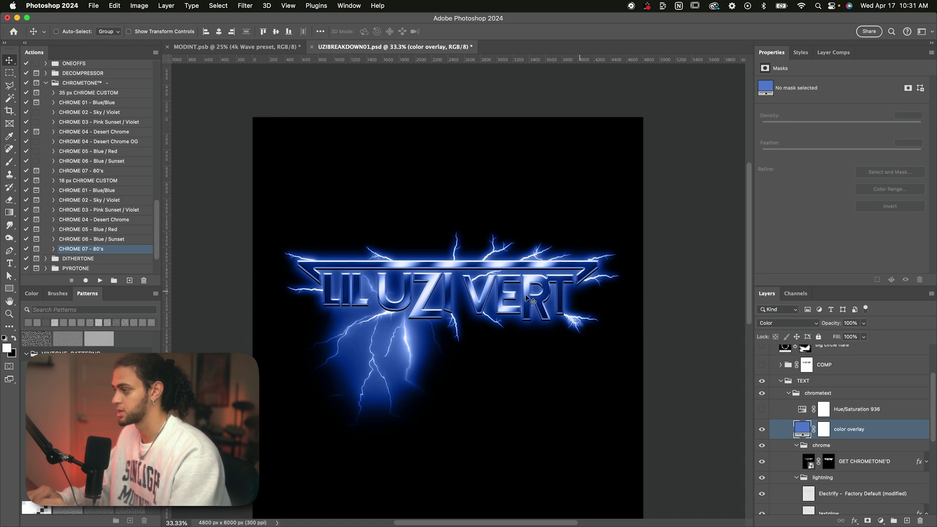
pyautogui.scroll(-3, 528, 299)
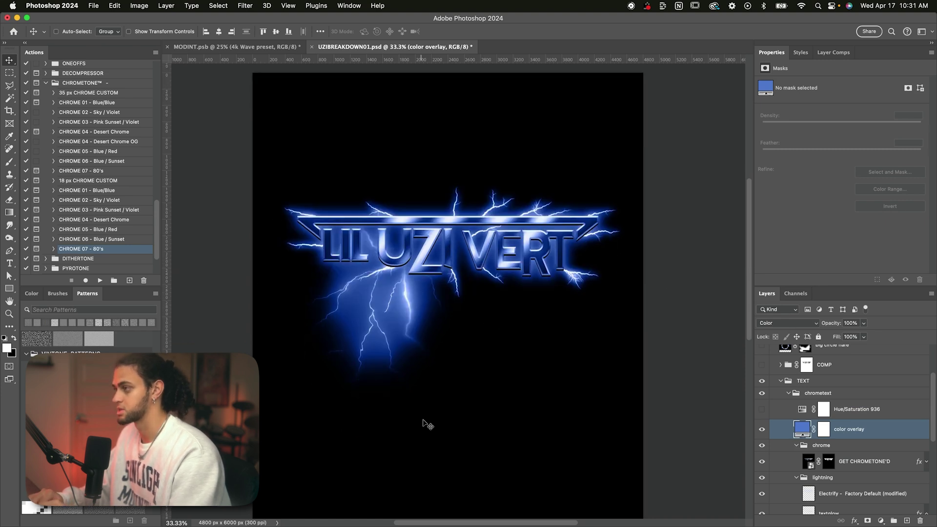
# Make the Hue/Saturation 936 adjustment visible and display its settings for the Blues range
pyautogui.click(855, 411)
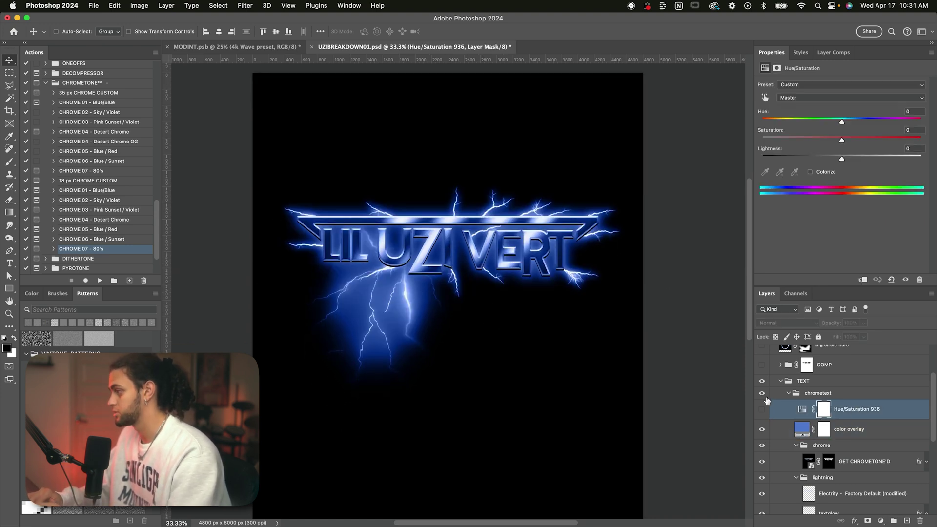
pyautogui.click(762, 411)
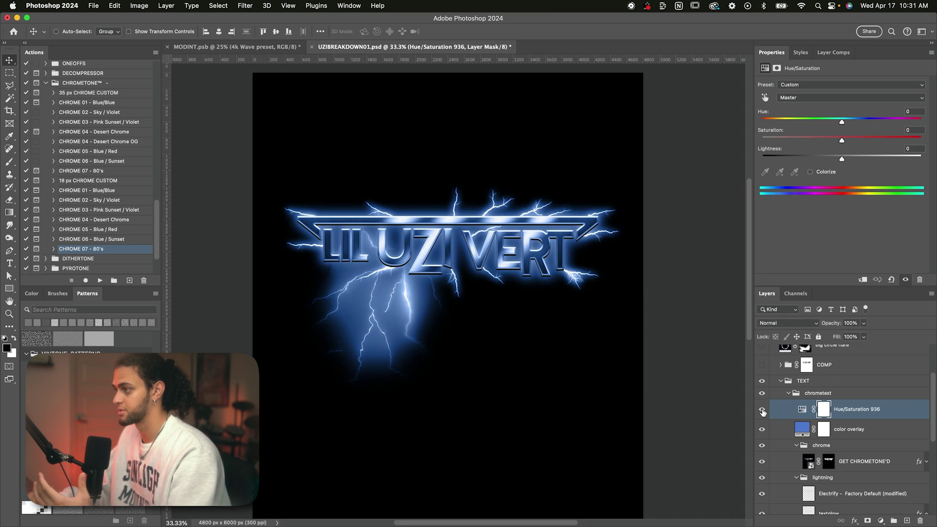
pyautogui.click(796, 98)
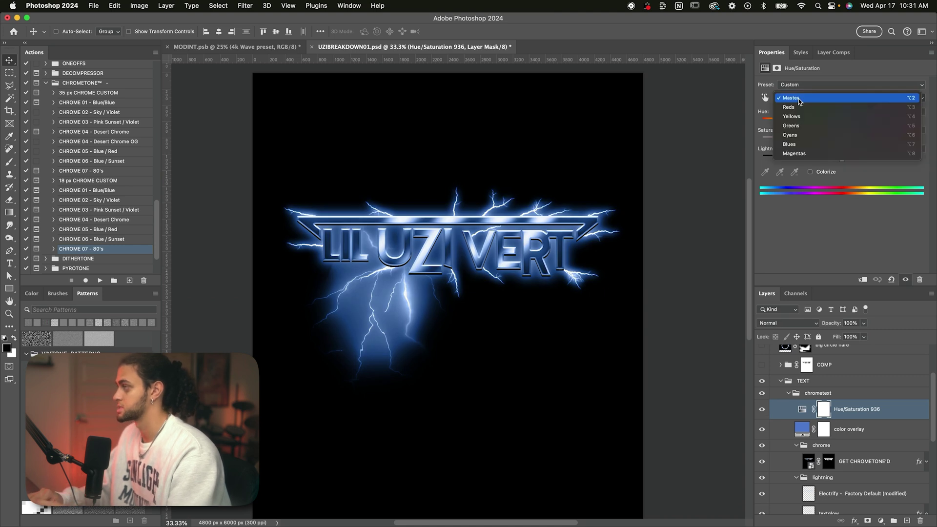
pyautogui.click(793, 144)
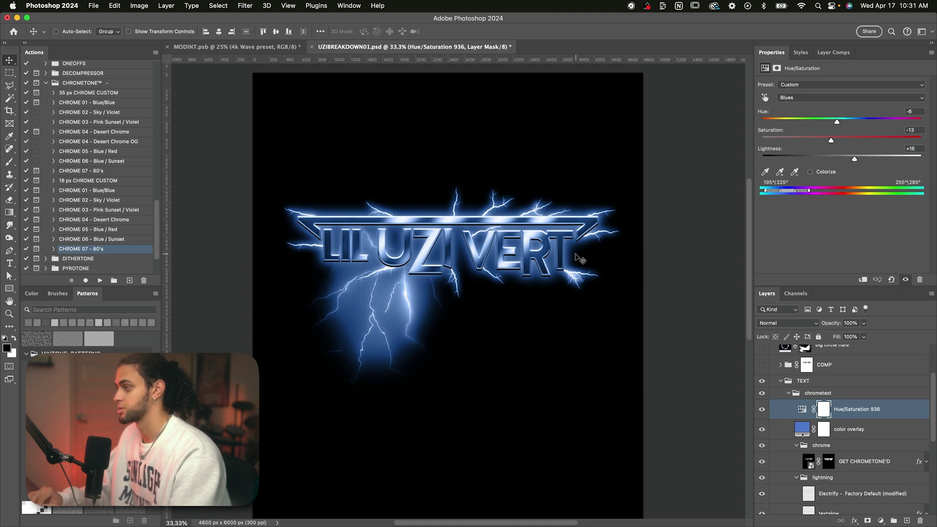
pyautogui.hscroll(-2, 580, 259)
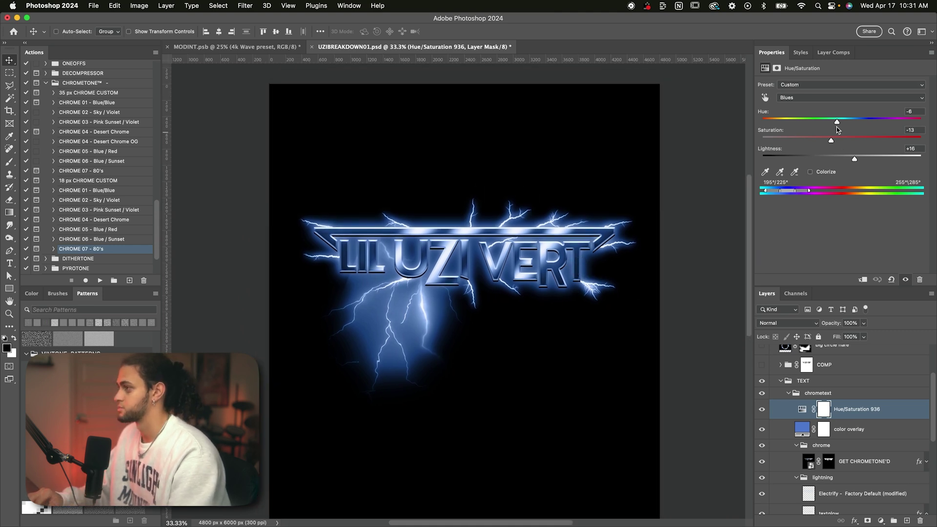
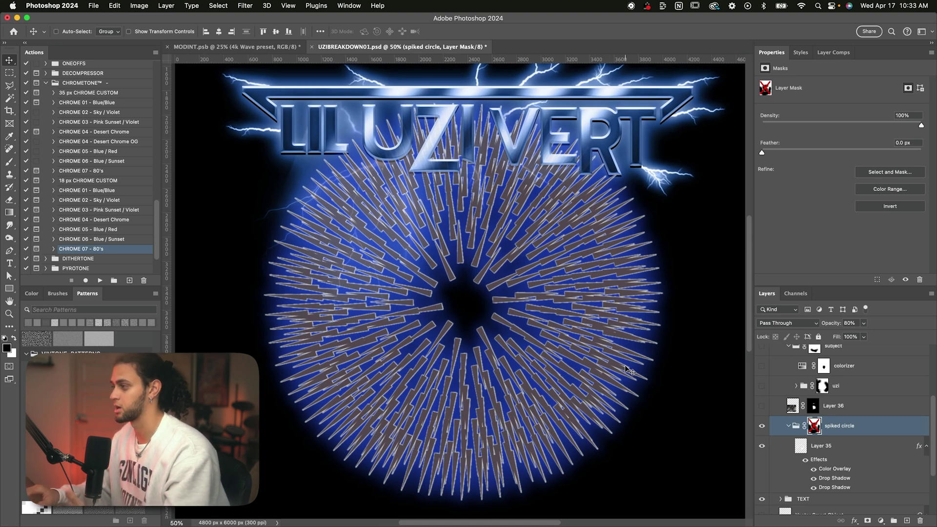
# Select Layer 35 in the spiked circle group and toggle its Color Overlay and both Drop Shadows to compare them, leaving all enabled
pyautogui.press('super+minus')
pyautogui.press('super+equal')
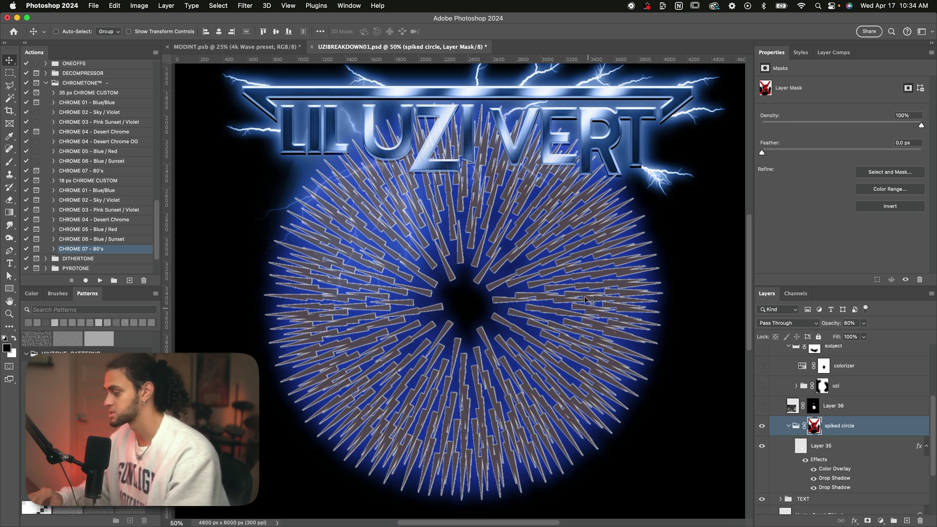
pyautogui.click(817, 451)
pyautogui.scroll(-1, 818, 449)
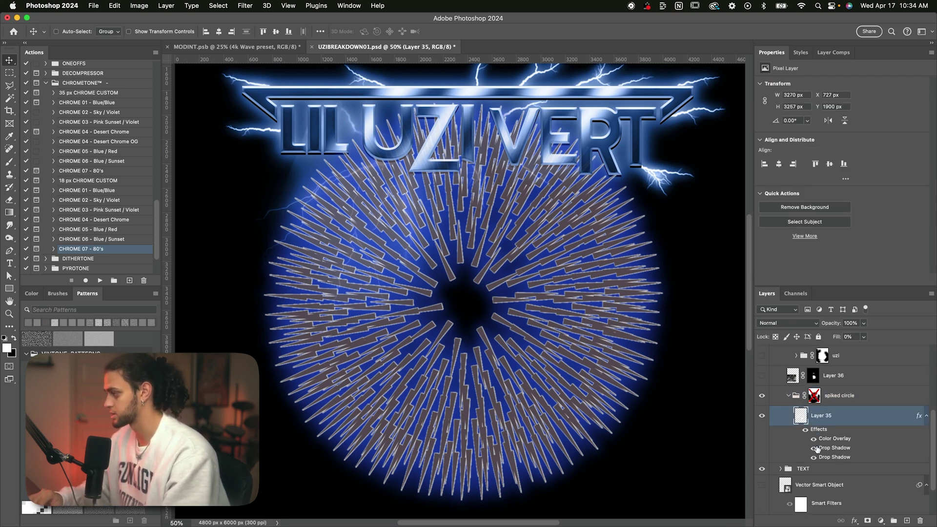
pyautogui.click(814, 438)
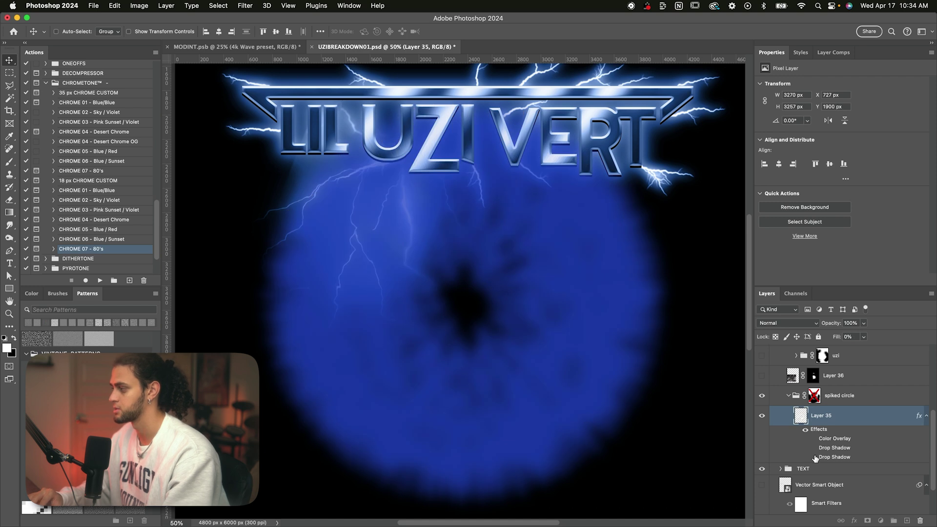
pyautogui.click(814, 456)
pyautogui.click(814, 438)
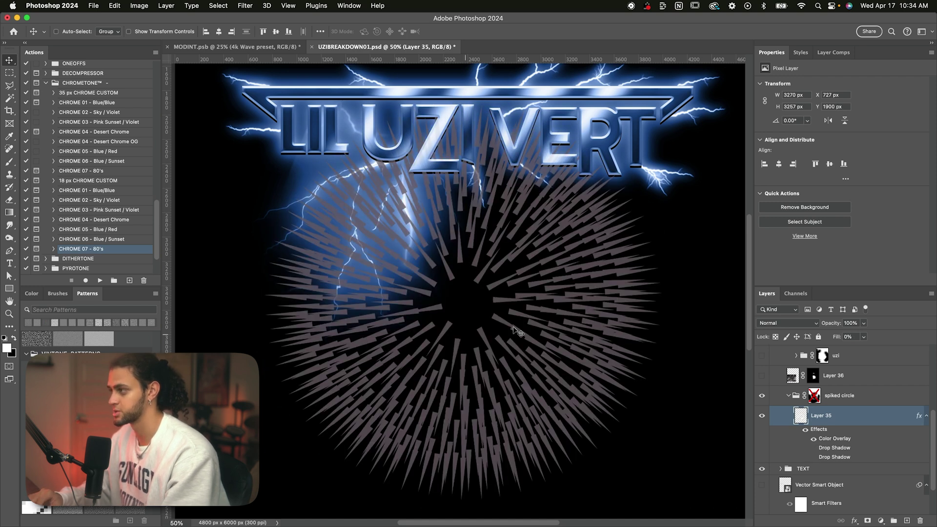
pyautogui.click(814, 448)
pyautogui.click(814, 458)
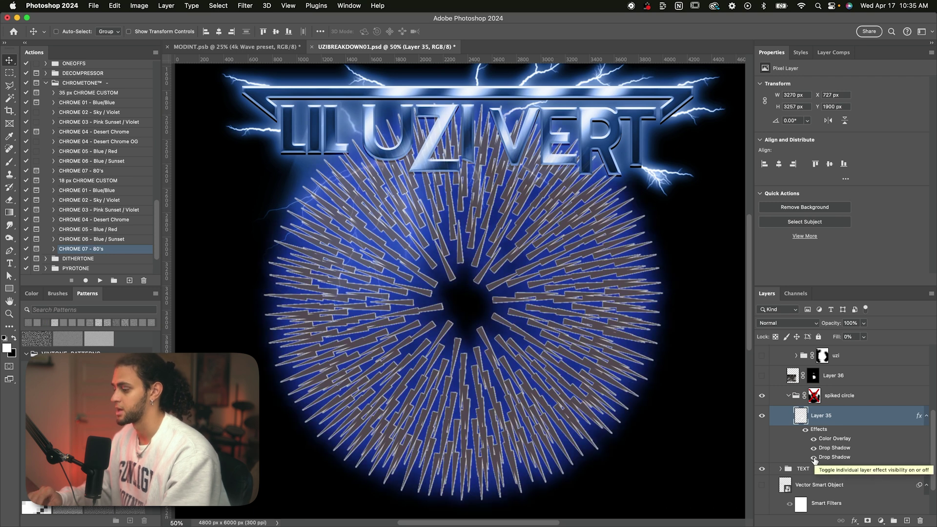
# Enable the layer mask on the spiked circle group
pyautogui.click(819, 398)
pyautogui.keyDown('shift'); pyautogui.click(818, 399); pyautogui.keyUp('shift')
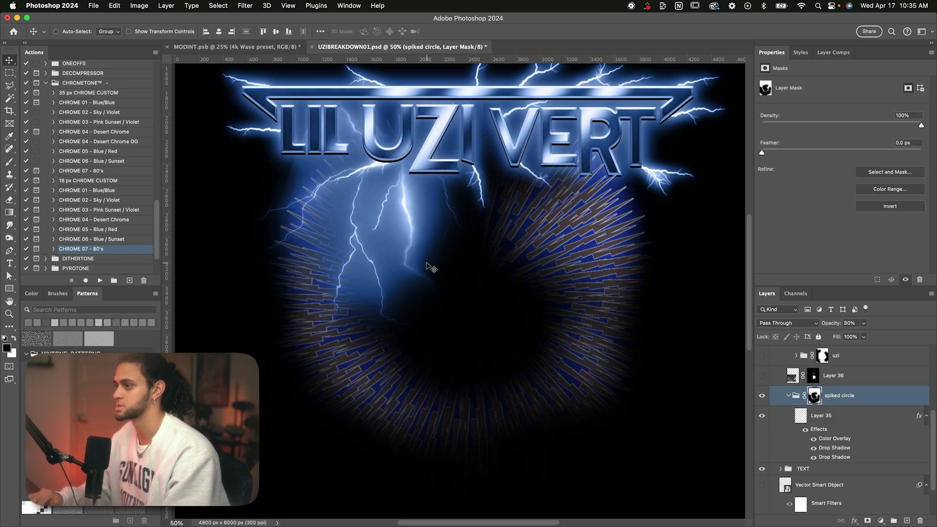
pyautogui.moveTo(506, 283); pyautogui.dragTo(496, 263)
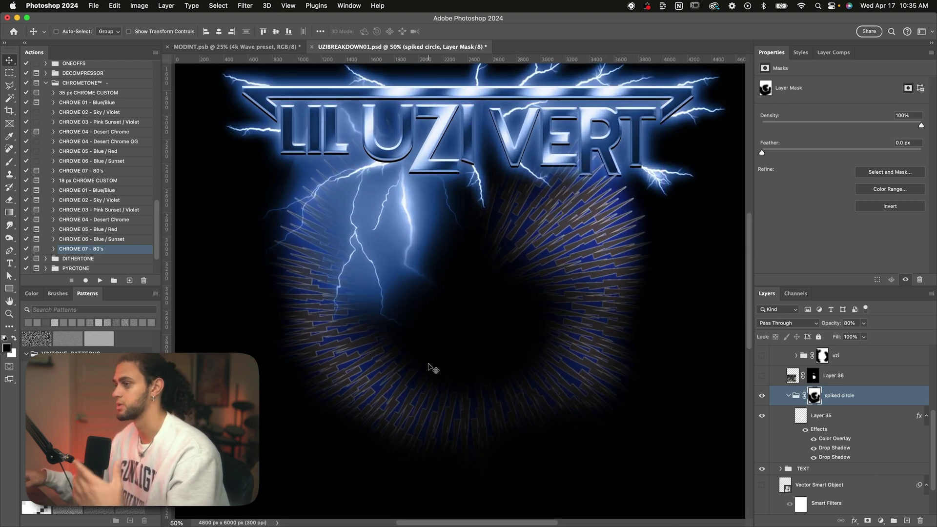
# Make Layer 36 in the COMP group visible and disable its layer mask to view the whole cracked-glass texture
pyautogui.scroll(3, 817, 434)
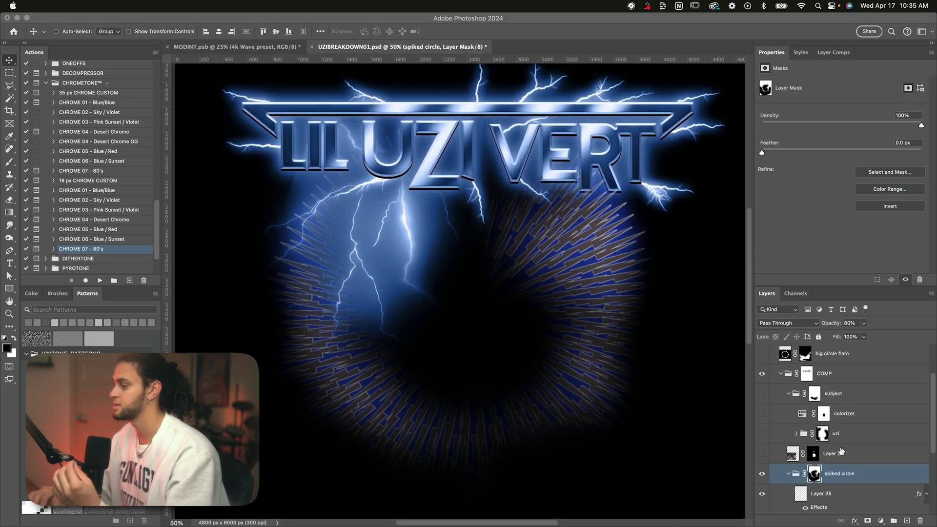
pyautogui.click(787, 457)
pyautogui.click(761, 454)
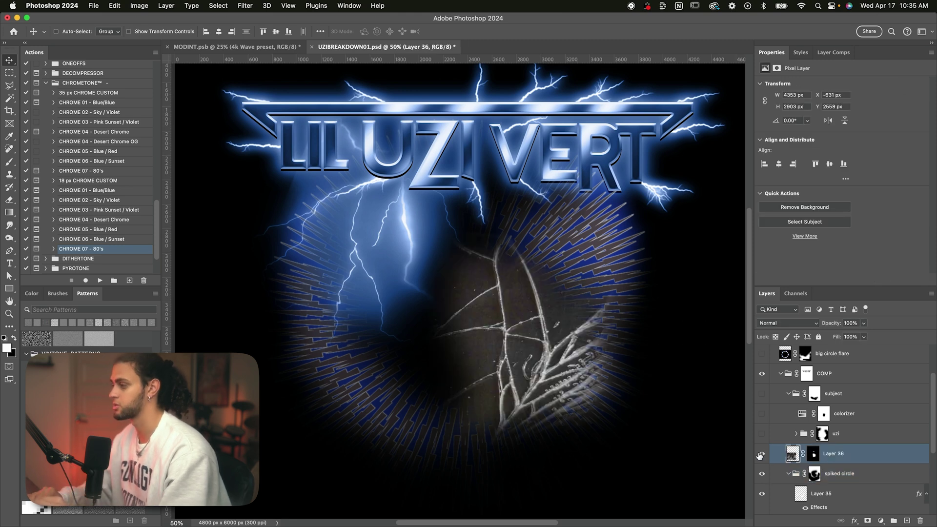
pyautogui.keyDown('shift'); pyautogui.click(815, 455); pyautogui.keyUp('shift')
pyautogui.scroll(-3, 574, 373)
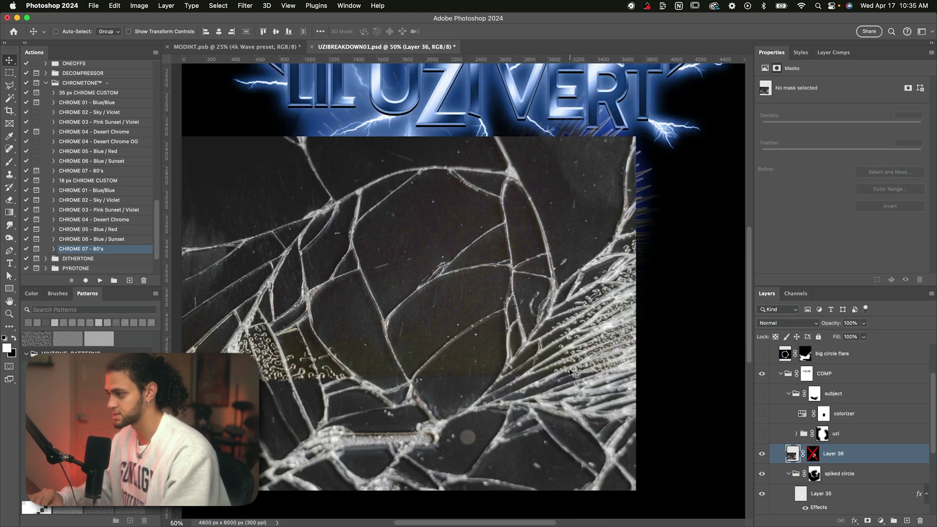
pyautogui.press('super+minus')
pyautogui.scroll(-2, 574, 373)
pyautogui.scroll(4, 575, 374)
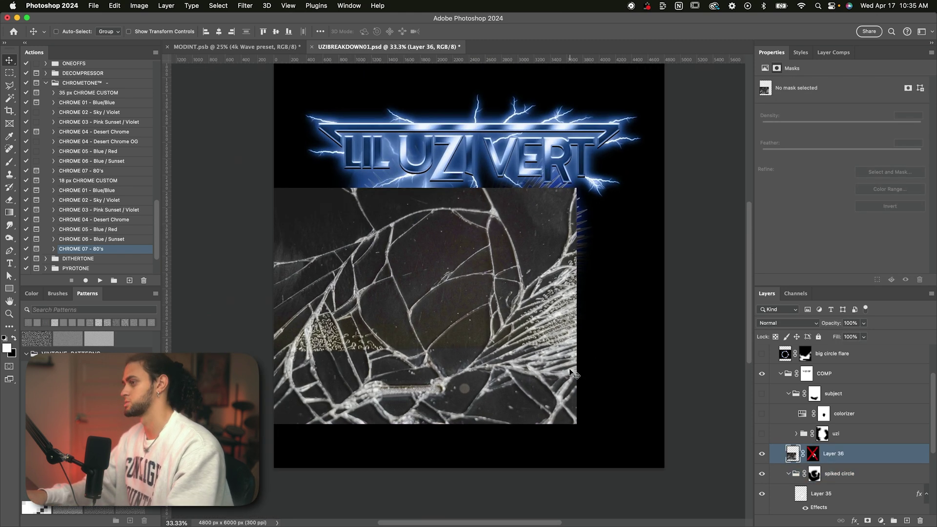
# Enable the layer mask on Layer 36 so the cracked glass shows only inside the circle
pyautogui.scroll(-3, 574, 373)
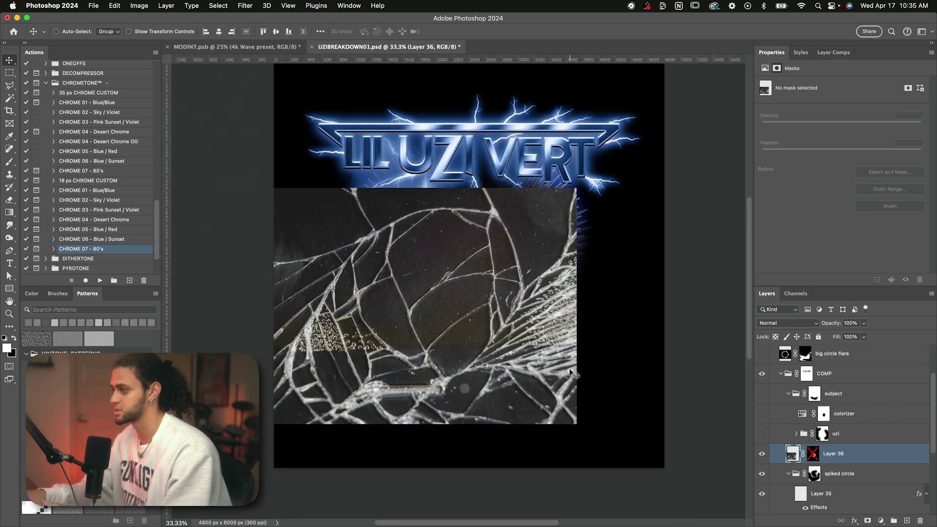
pyautogui.press('super+plus')
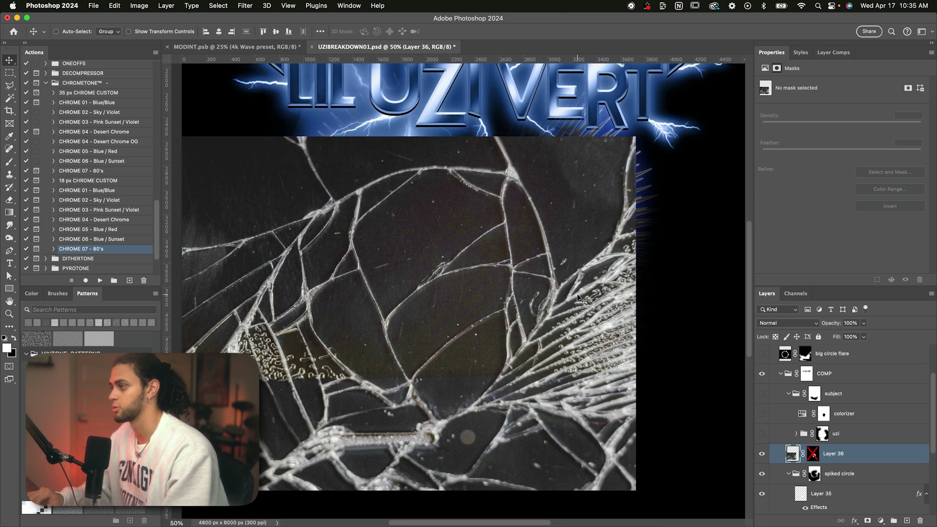
pyautogui.keyDown('shift'); pyautogui.click(811, 454); pyautogui.keyUp('shift')
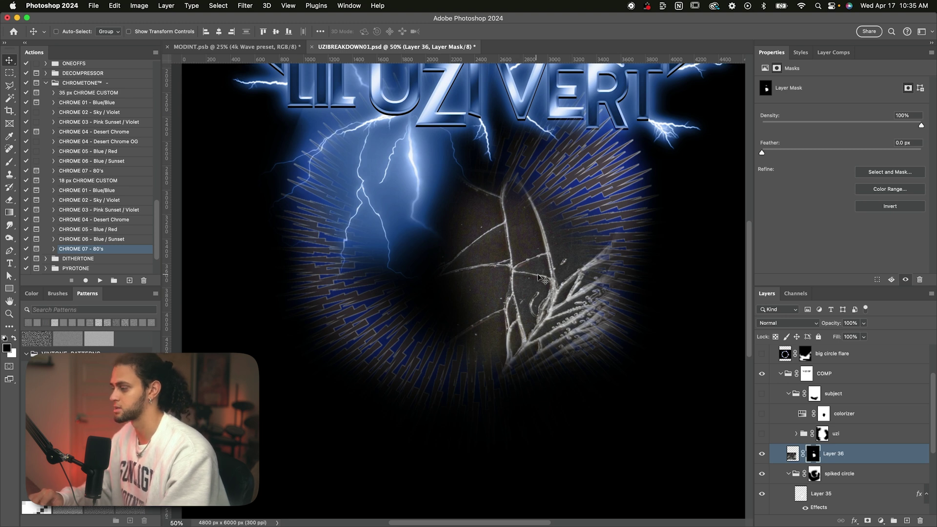
pyautogui.scroll(3, 539, 279)
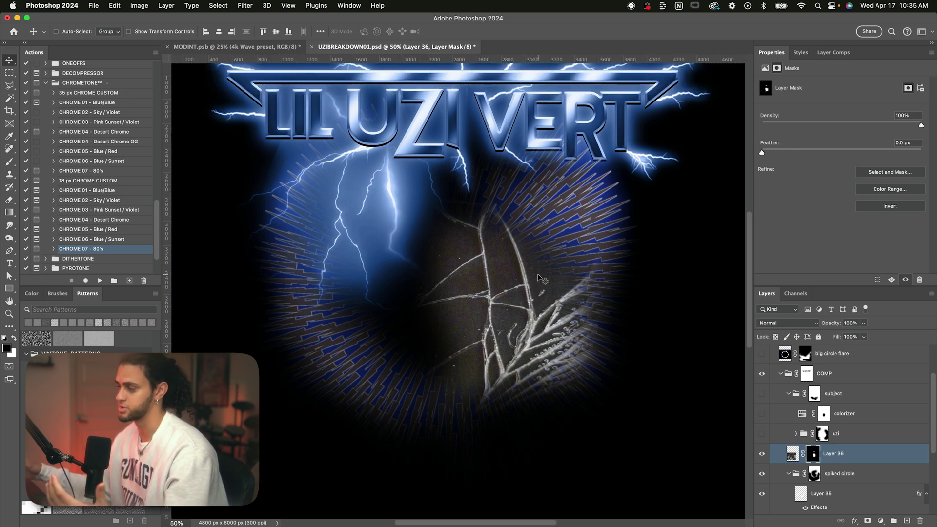
pyautogui.scroll(4, 540, 279)
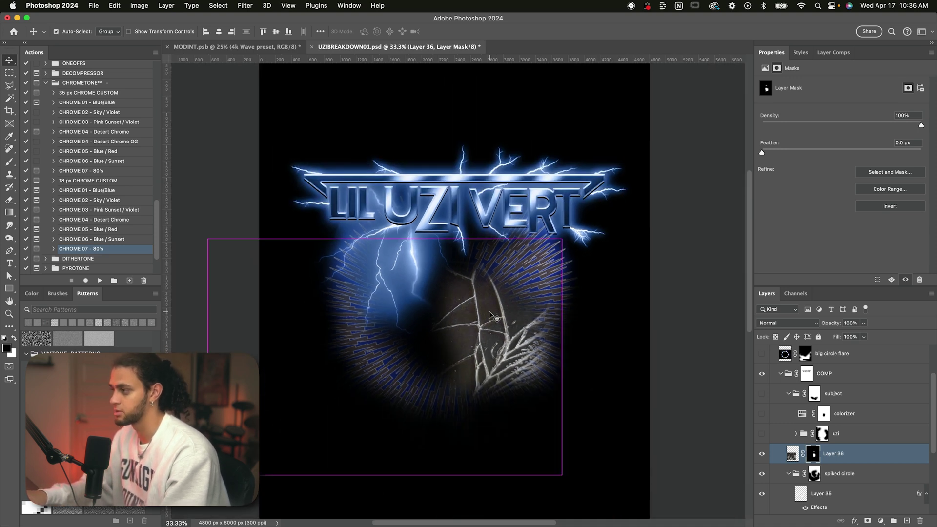
pyautogui.press('super')
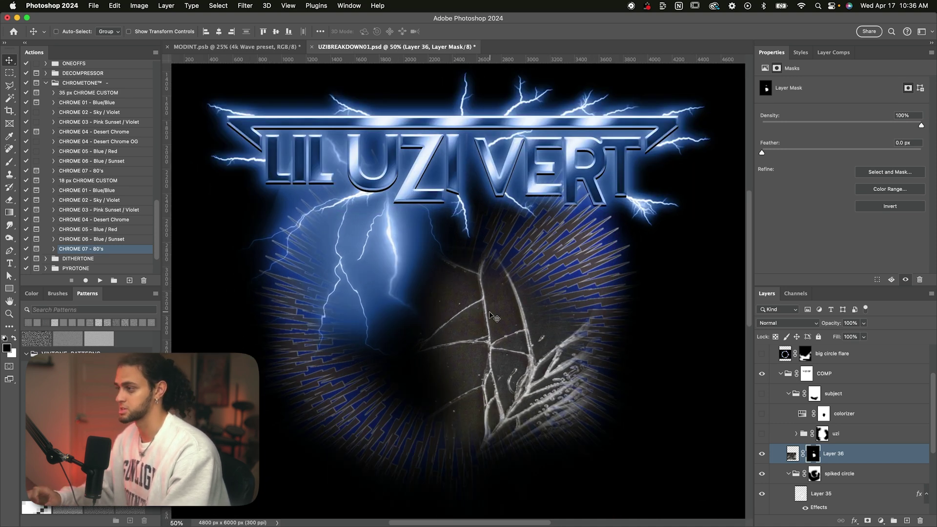
# Make the uzi group inside the subject group visible and select it
pyautogui.click(762, 434)
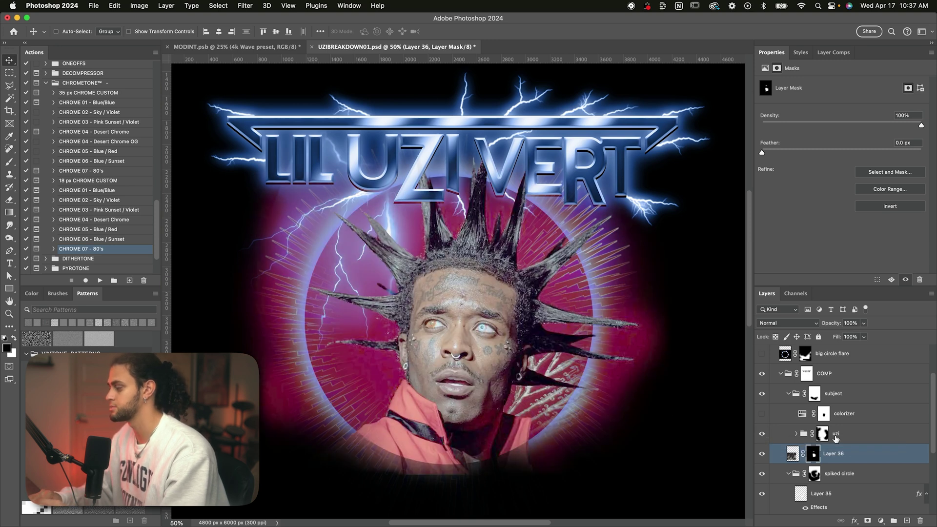
pyautogui.scroll(-1, 838, 448)
pyautogui.hotkey('alt', ']')
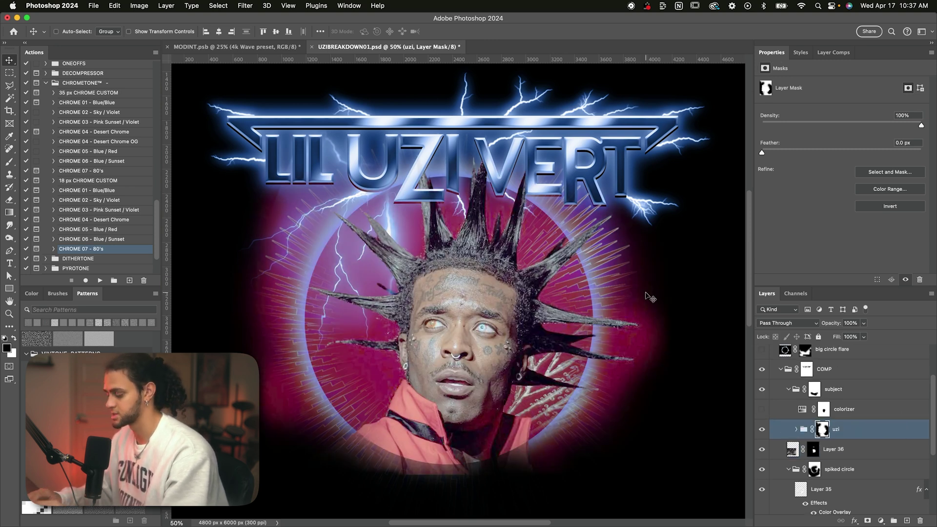
pyautogui.press('super+minus')
pyautogui.press('super+equal')
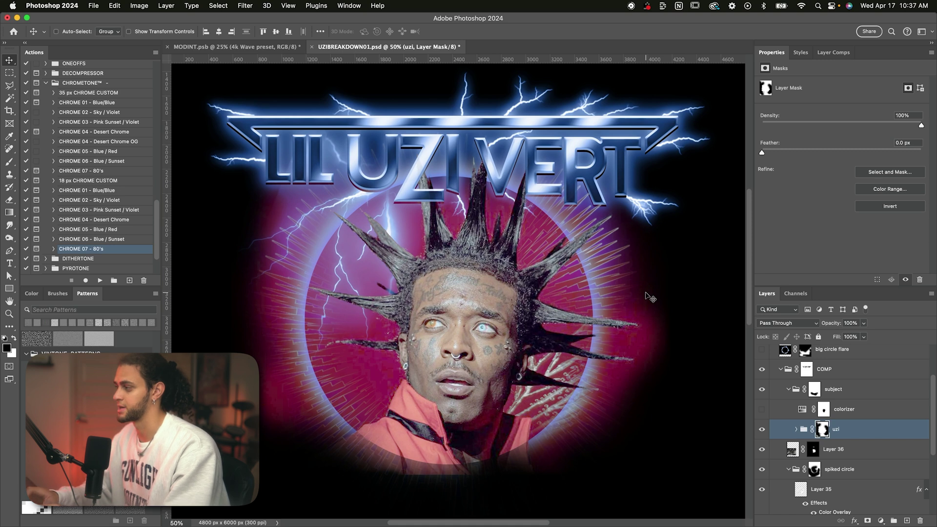
# Make the colorizer adjustment visible and toggle its layer mask off and on to compare its effect on the face
pyautogui.click(860, 419)
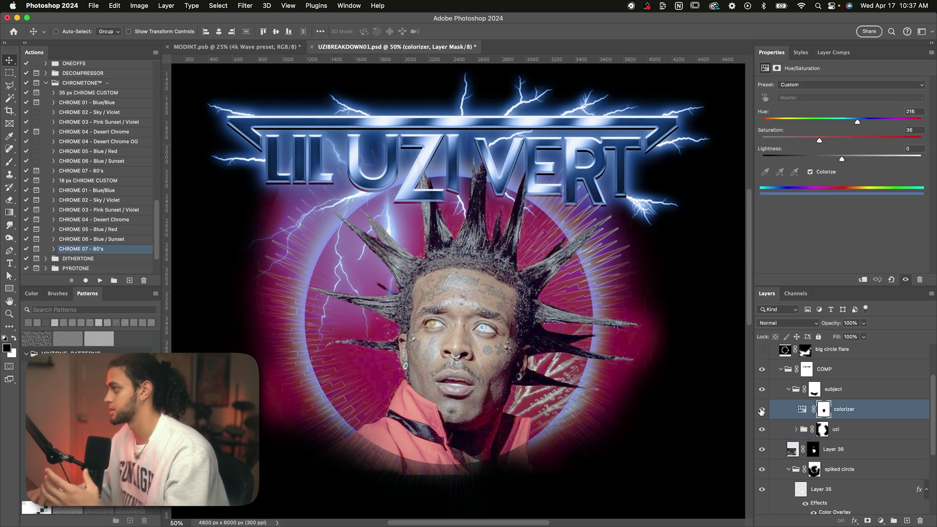
pyautogui.click(761, 412)
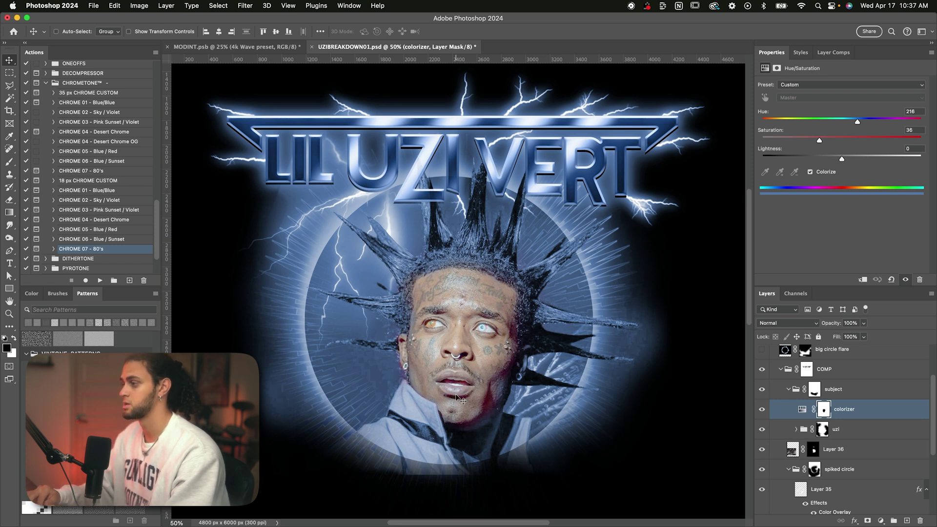
pyautogui.keyDown('shift'); pyautogui.click(824, 410); pyautogui.keyUp('shift')
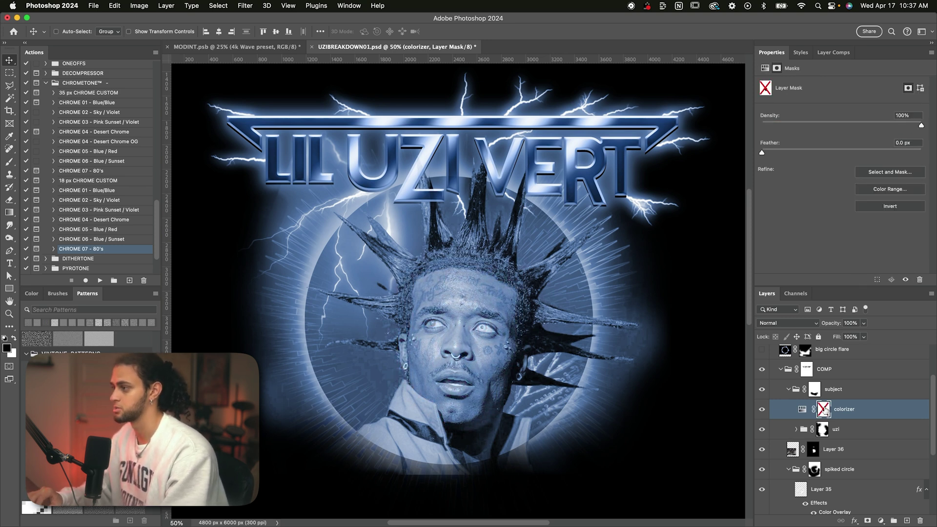
pyautogui.keyDown('shift'); pyautogui.click(824, 410); pyautogui.keyUp('shift')
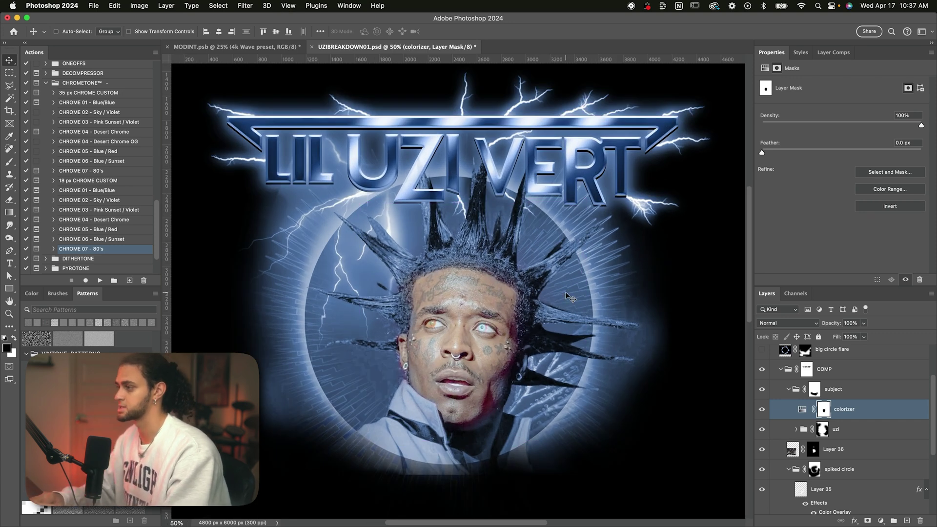
# Move the circle group out of the uzi group and place it directly beneath it in the subject group
pyautogui.click(797, 429)
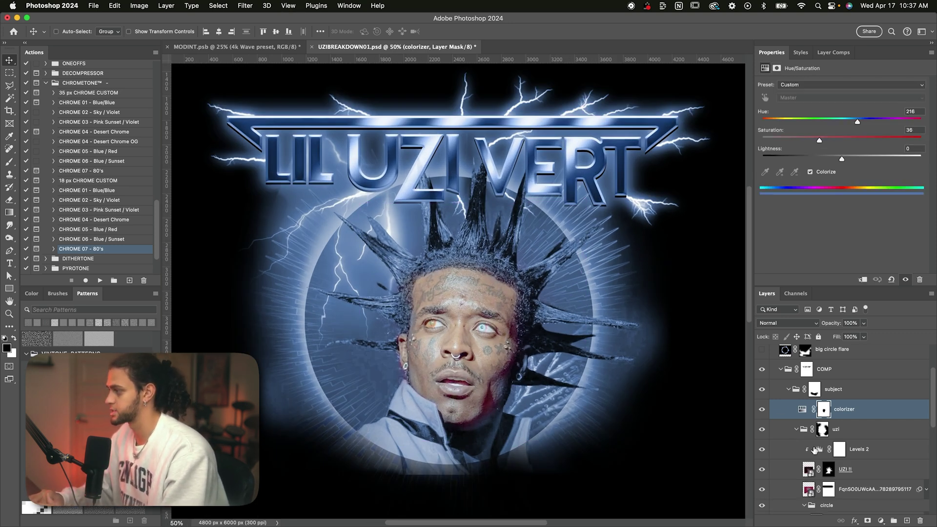
pyautogui.scroll(-2, 814, 450)
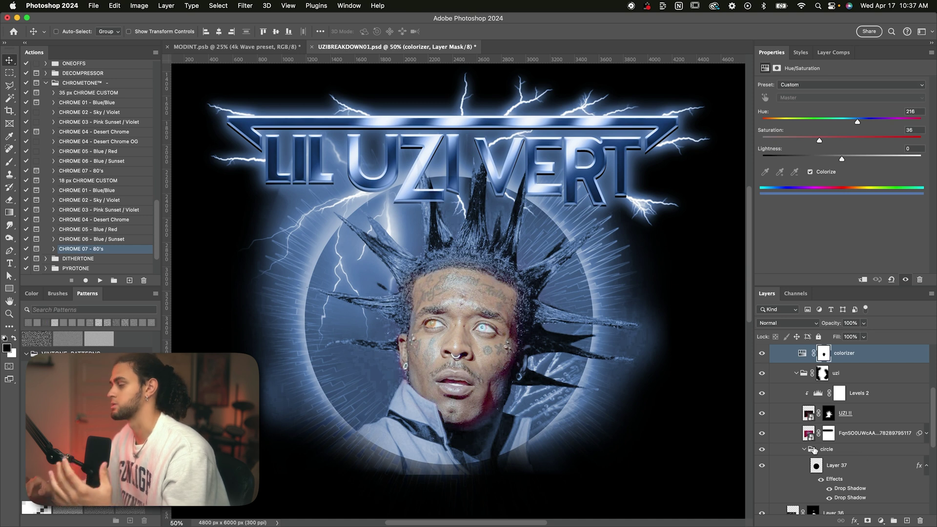
pyautogui.moveTo(825, 449); pyautogui.dragTo(824, 508)
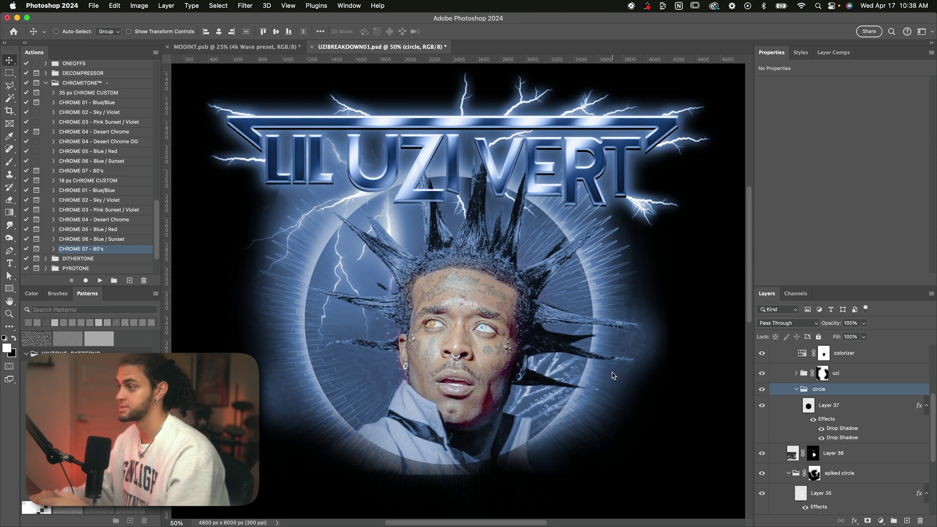
# Select Layer 37 in the circle group and toggle its visibility to compare the glowing ring
pyautogui.click(795, 409)
pyautogui.click(764, 409)
pyautogui.click(764, 409)
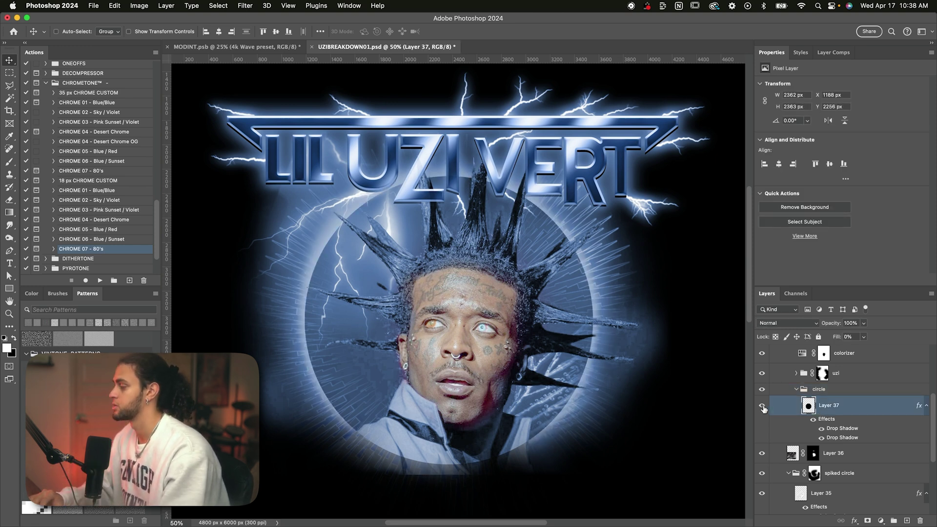
# Review the settings of both Drop Shadows in Layer 37's layer style
pyautogui.doubleClick(828, 420)
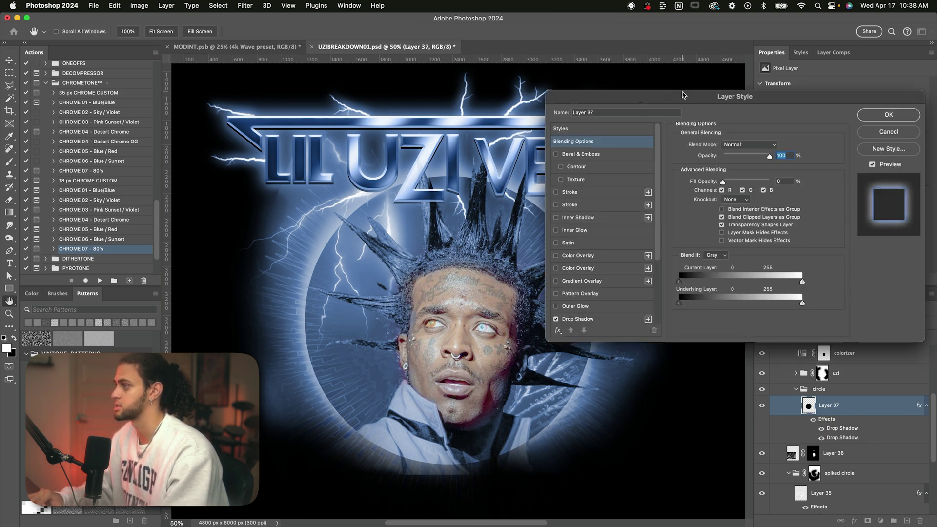
pyautogui.moveTo(683, 95); pyautogui.dragTo(758, 95)
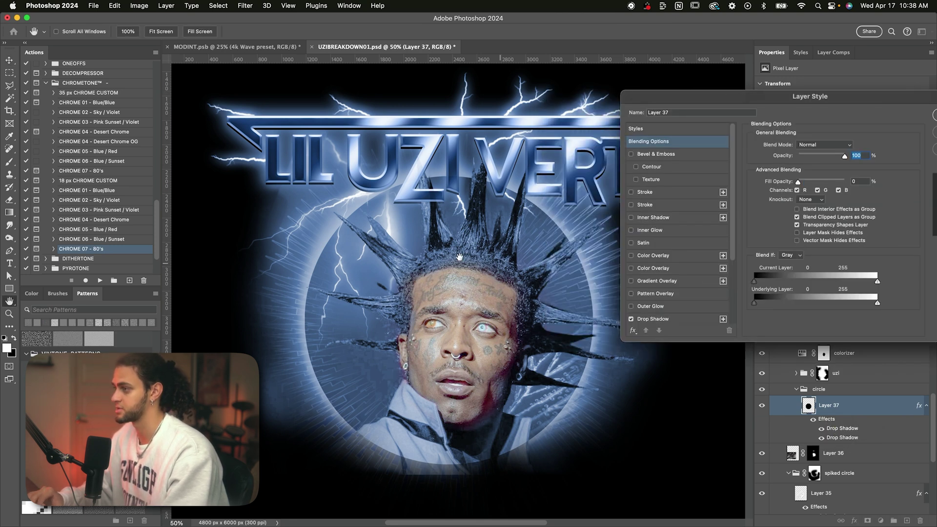
pyautogui.scroll(-4, 670, 240)
pyautogui.click(667, 230)
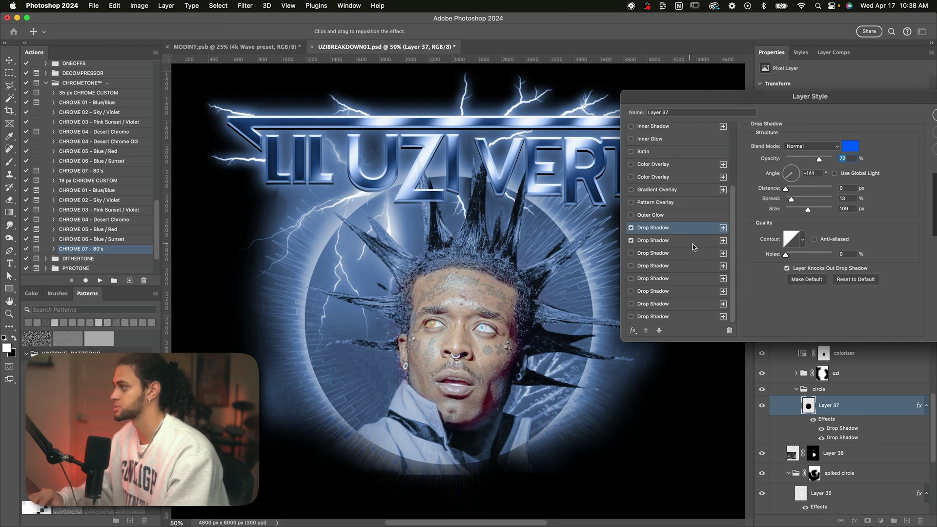
pyautogui.moveTo(743, 102); pyautogui.dragTo(608, 103)
pyautogui.click(538, 241)
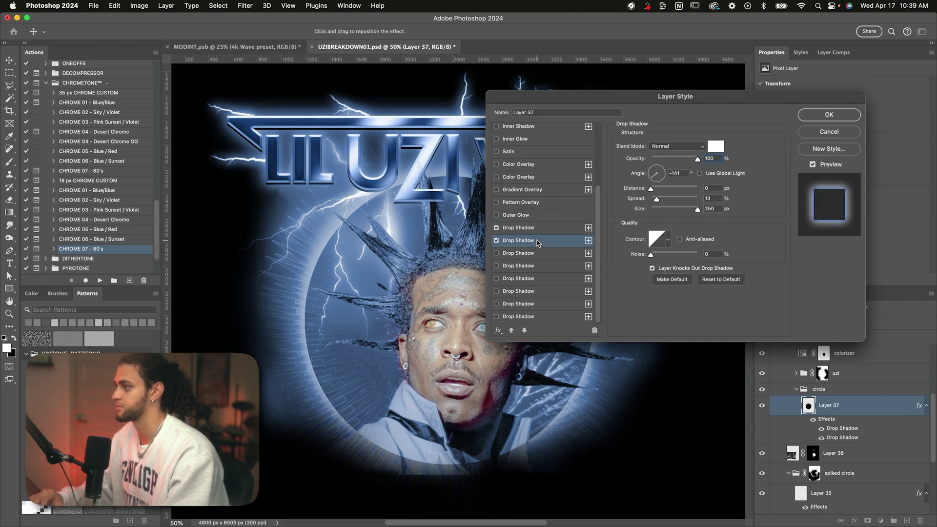
pyautogui.click(825, 113)
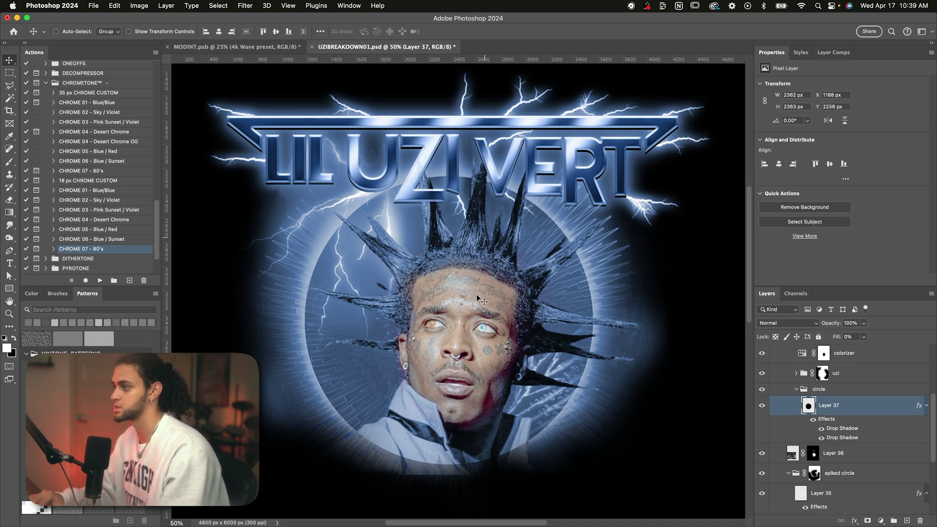
# Raise Layer 37's Fill to 100% for comparison, and return it to 0%
pyautogui.click(863, 337)
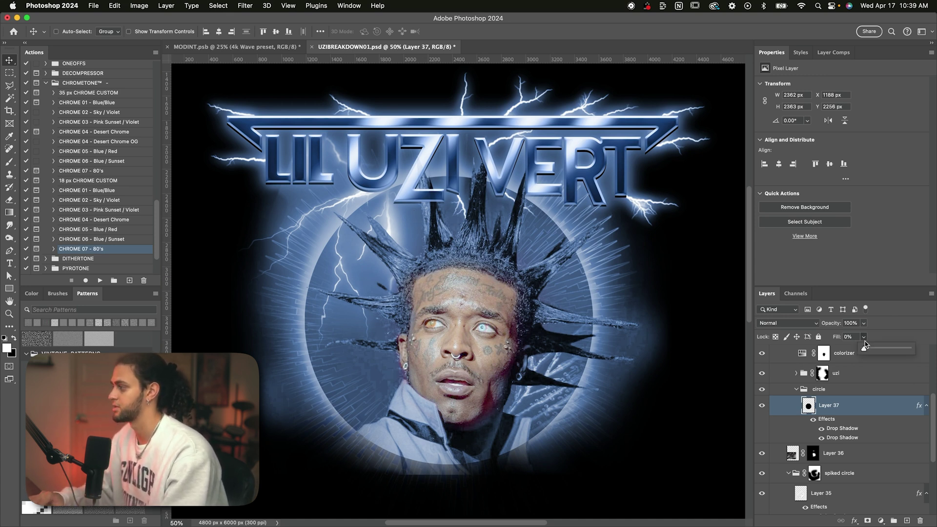
pyautogui.moveTo(869, 349); pyautogui.dragTo(359, 378)
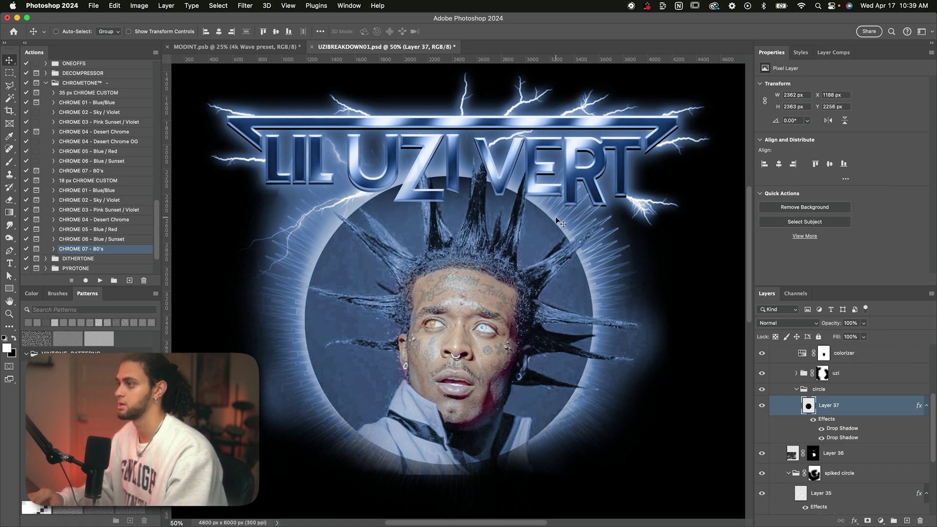
pyautogui.click(864, 337)
pyautogui.moveTo(869, 349); pyautogui.dragTo(807, 351)
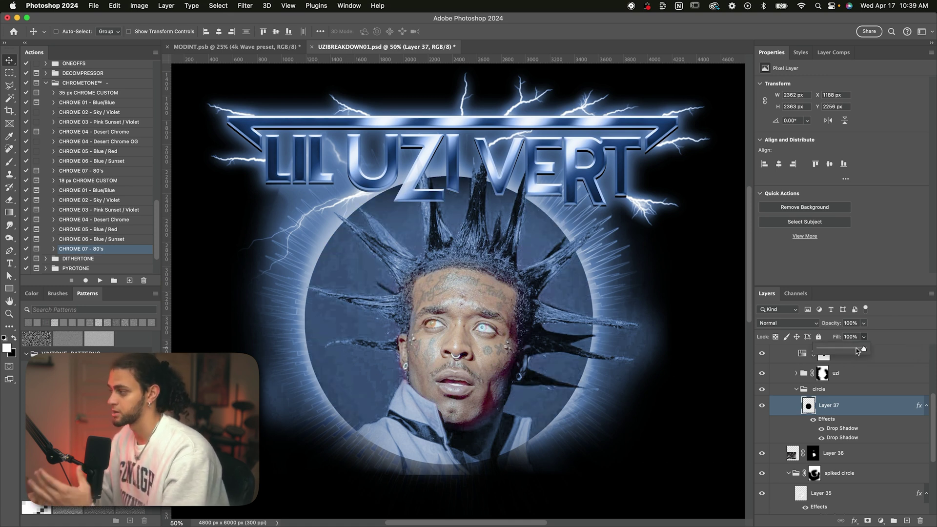
pyautogui.click(530, 289)
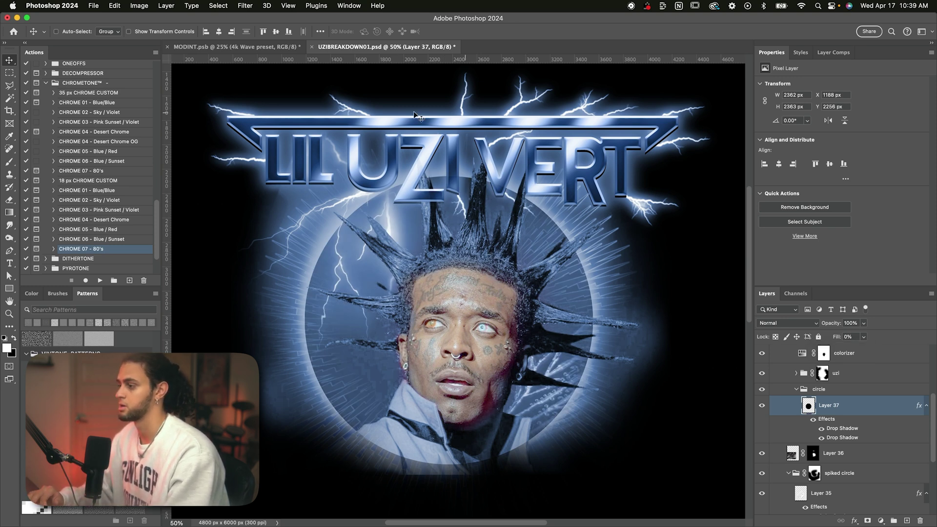
# Disable the layer mask on the subject group to view the unfaded base of the portrait
pyautogui.scroll(3, 830, 419)
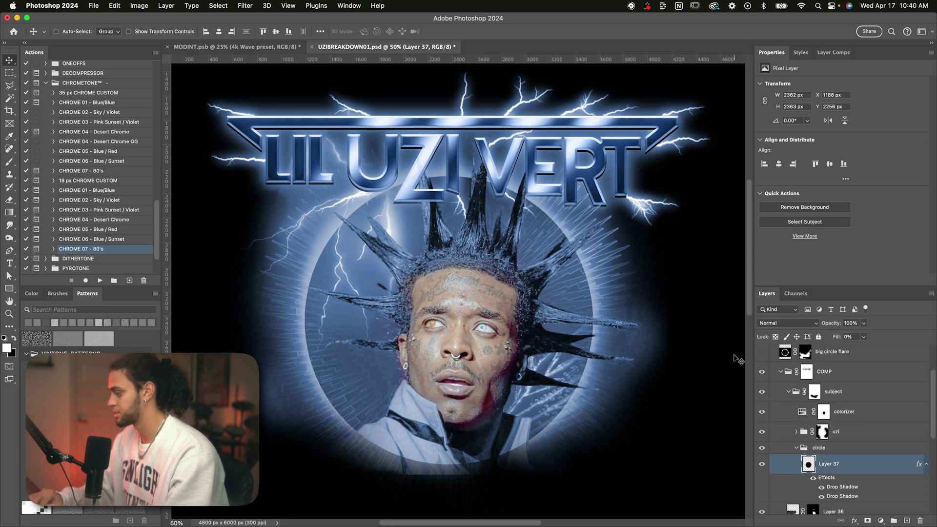
pyautogui.scroll(1, 684, 350)
pyautogui.press('super+minus')
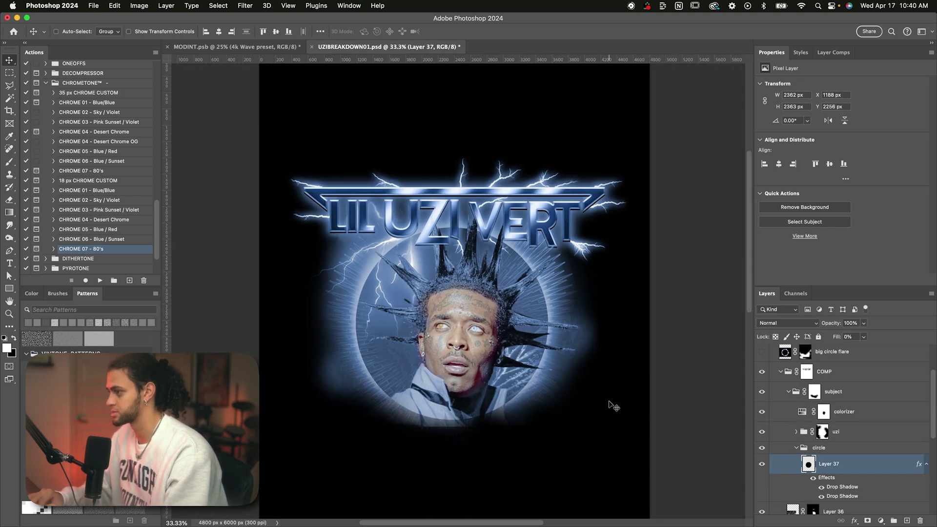
pyautogui.click(816, 394)
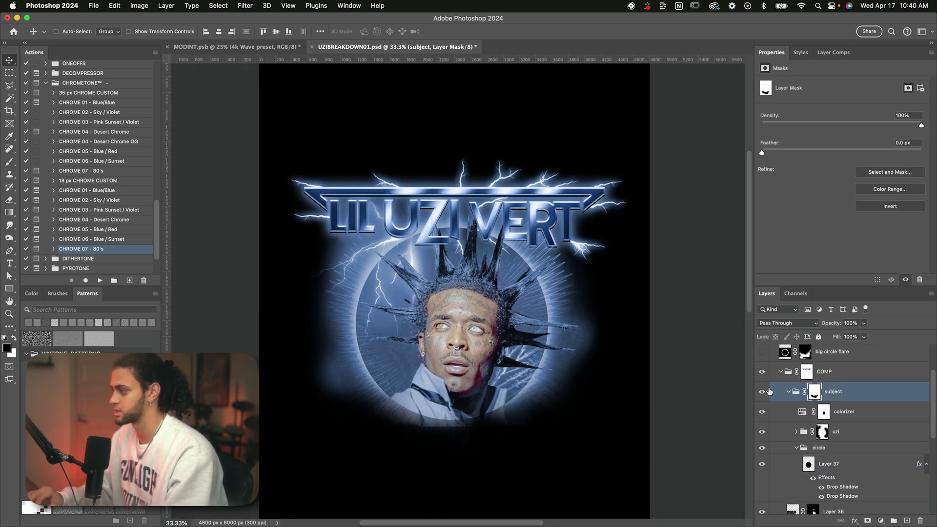
pyautogui.keyDown('shift'); pyautogui.click(812, 394); pyautogui.keyUp('shift')
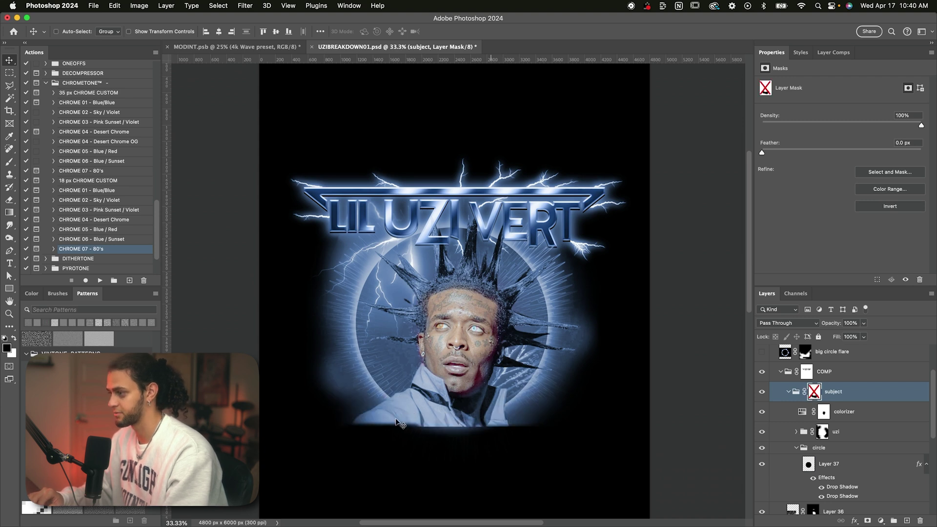
# Toggle the COMP group's layer mask off and on to compare how the hair spikes overlap the lettering
pyautogui.click(807, 372)
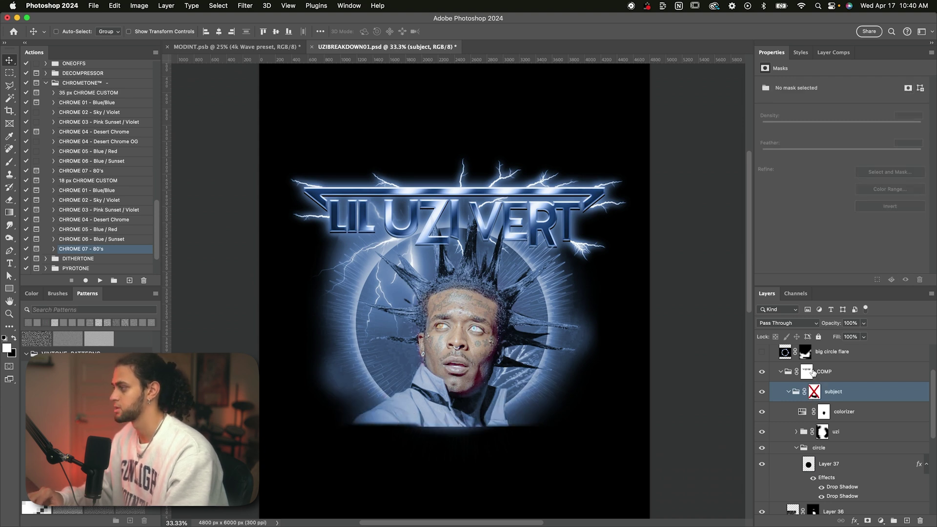
pyautogui.scroll(3, 805, 398)
pyautogui.keyDown('shift'); pyautogui.click(806, 416); pyautogui.keyUp('shift')
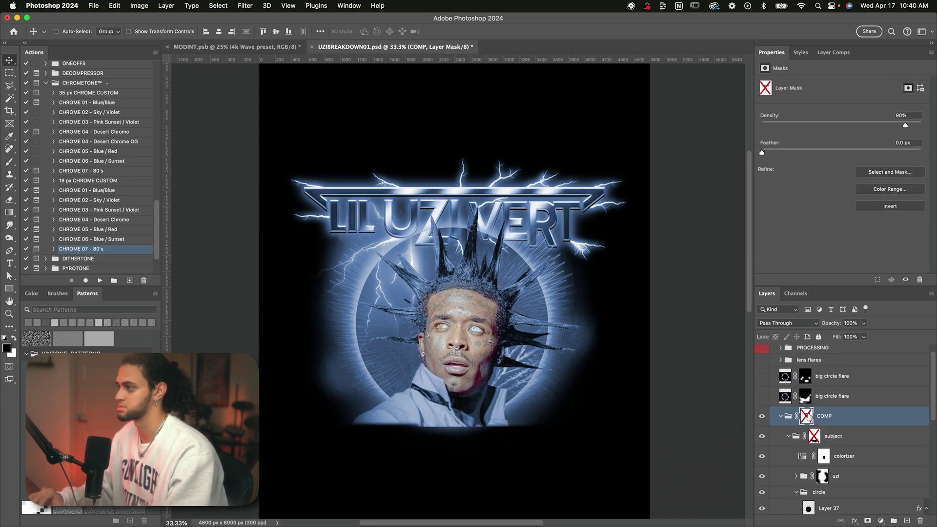
pyautogui.keyDown('shift'); pyautogui.click(807, 416); pyautogui.keyUp('shift')
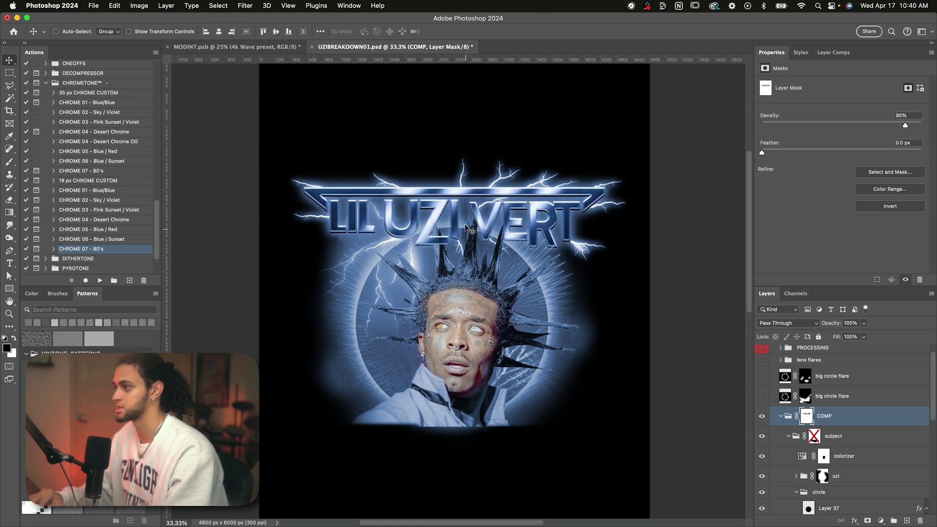
# Collapse the COMP group, make both big circle flare layers visible and select the upper one
pyautogui.click(781, 416)
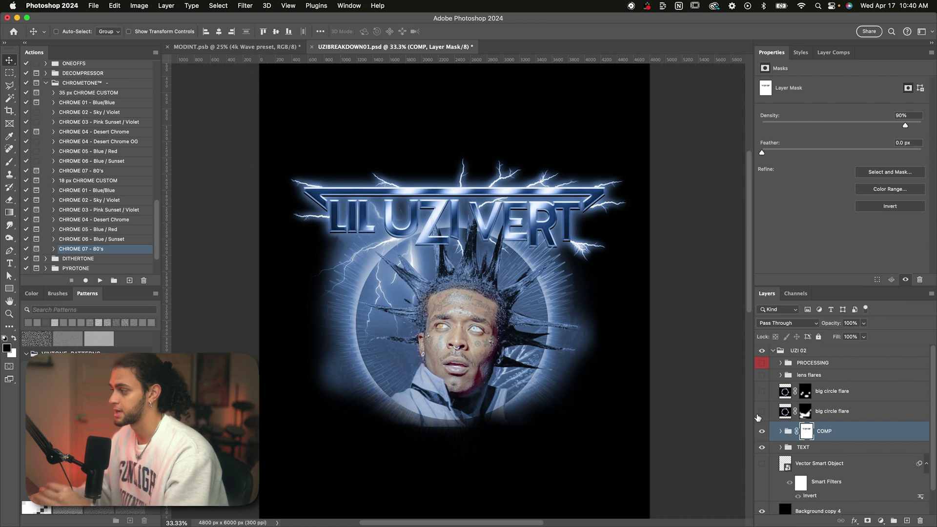
pyautogui.click(762, 410)
pyautogui.click(762, 394)
pyautogui.click(830, 391)
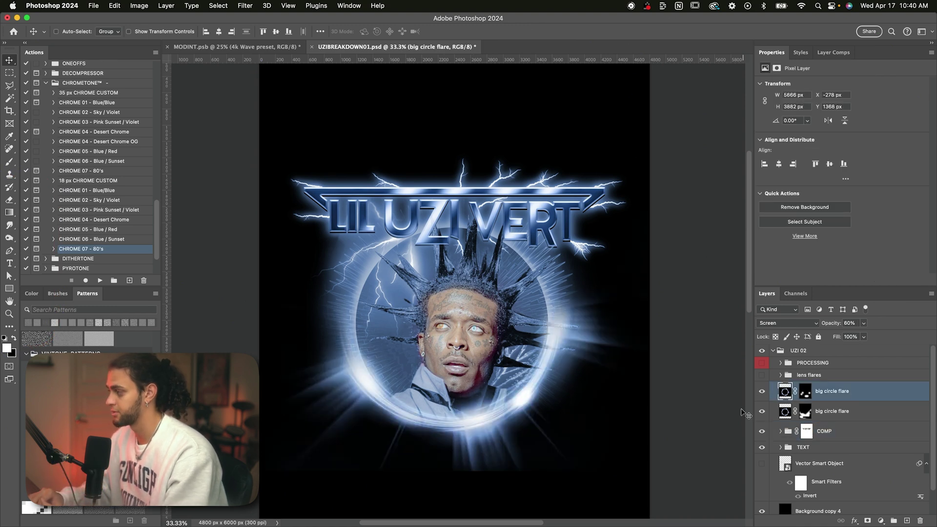
# Select the lower big circle flare layer and hide the upper one to view the lower glow alone
pyautogui.click(829, 410)
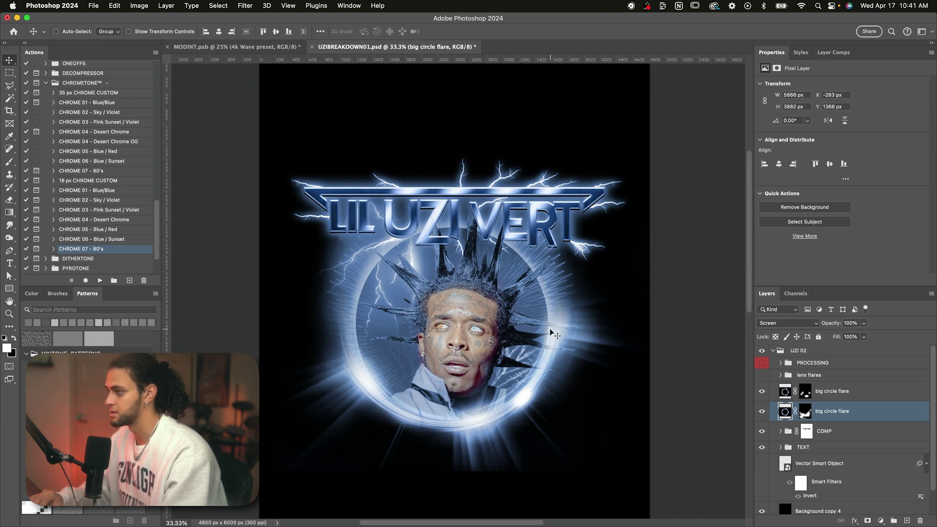
pyautogui.scroll(-3, 550, 328)
pyautogui.press('super+equal')
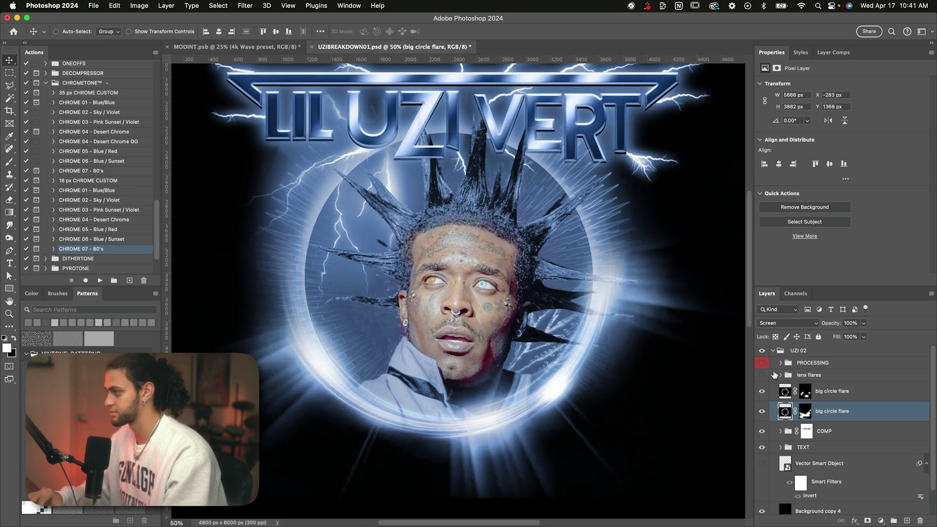
pyautogui.click(762, 394)
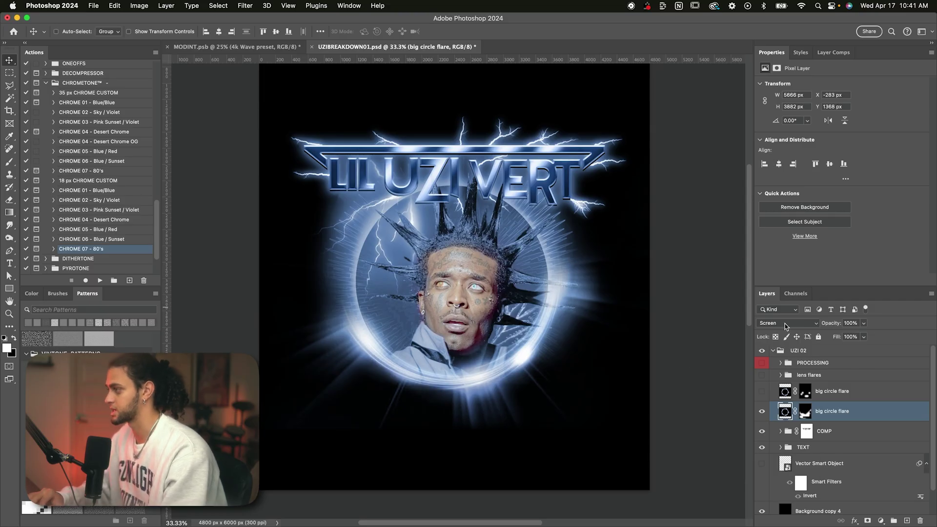
# Set the lower big circle flare's blend mode to Normal and disable its layer mask to reveal the full source image
pyautogui.click(785, 323)
pyautogui.click(772, 239)
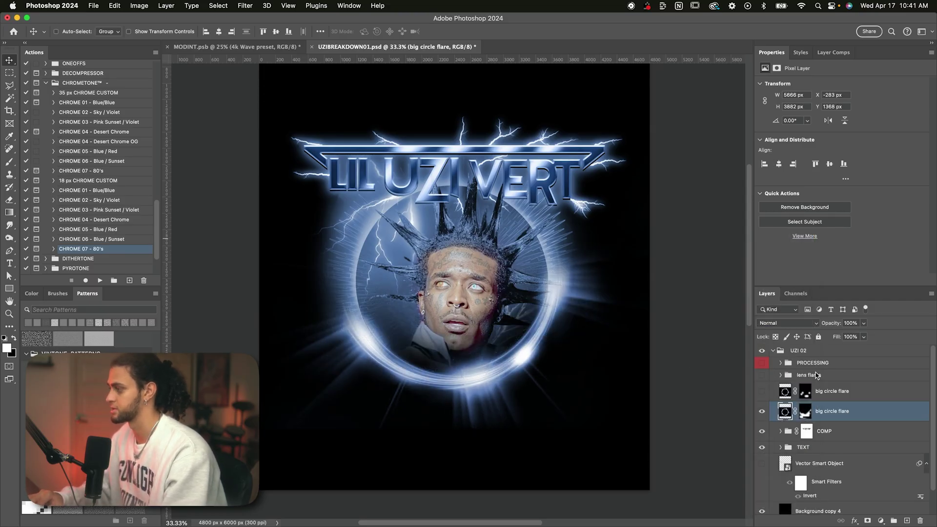
pyautogui.keyDown('shift'); pyautogui.click(805, 412); pyautogui.keyUp('shift')
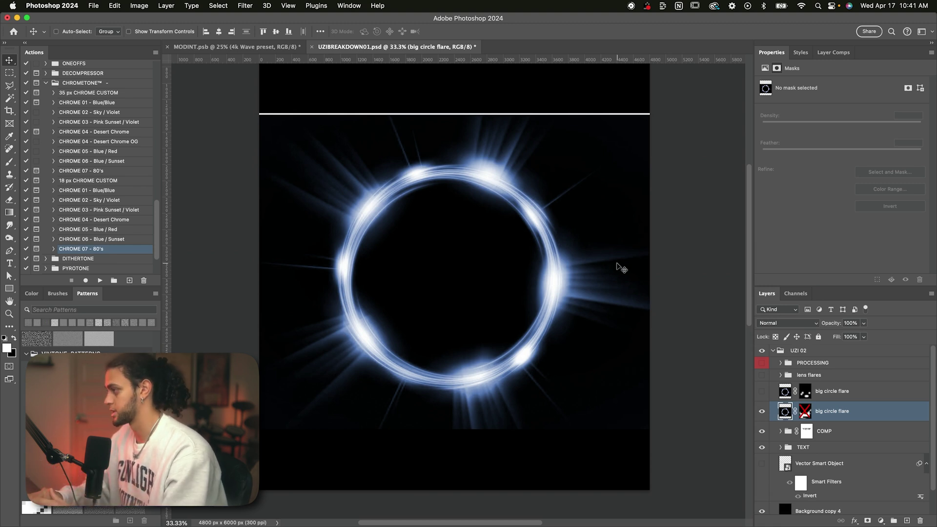
# Restore the lower big circle flare's blend mode to Screen and re-enable its layer mask
pyautogui.click(778, 324)
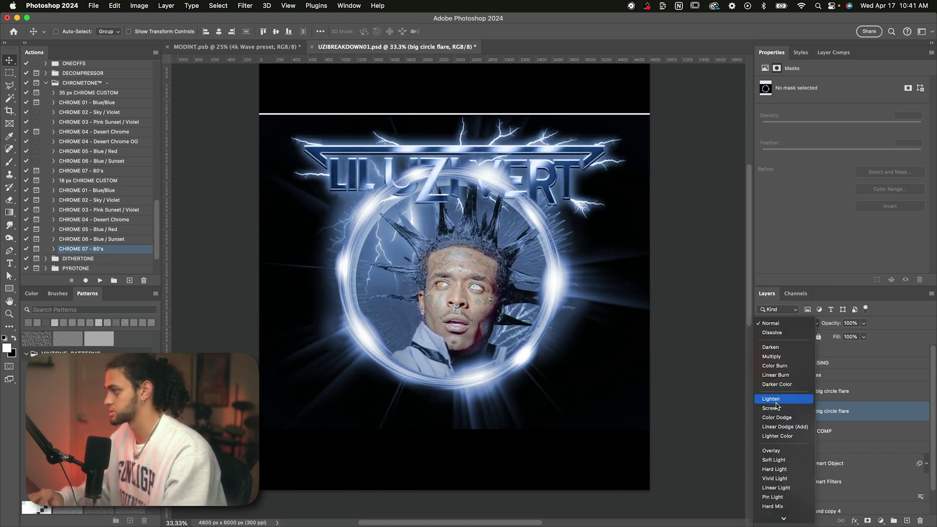
pyautogui.click(777, 408)
pyautogui.click(805, 411)
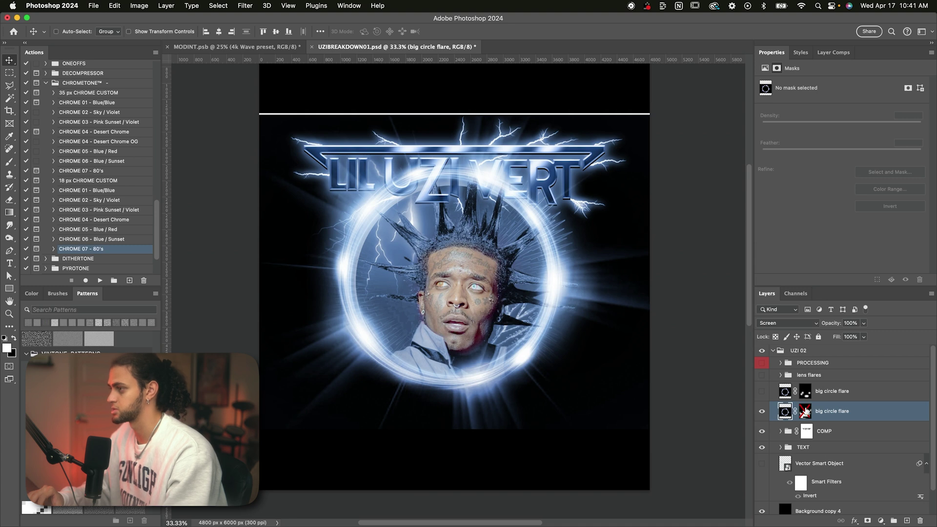
pyautogui.scroll(1, 629, 309)
pyautogui.moveTo(402, 312); pyautogui.dragTo(401, 314)
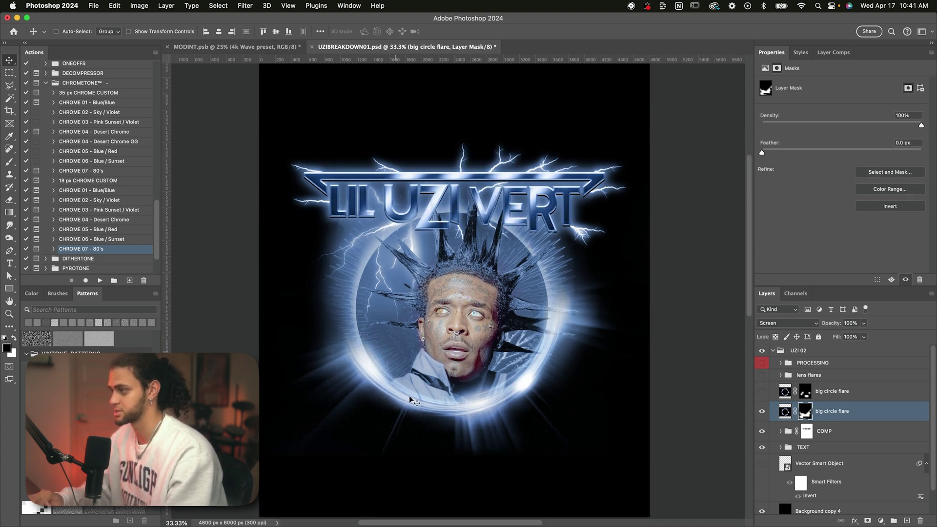
# Make the upper big circle flare layer and the lens flares group visible
pyautogui.click(762, 391)
pyautogui.click(829, 391)
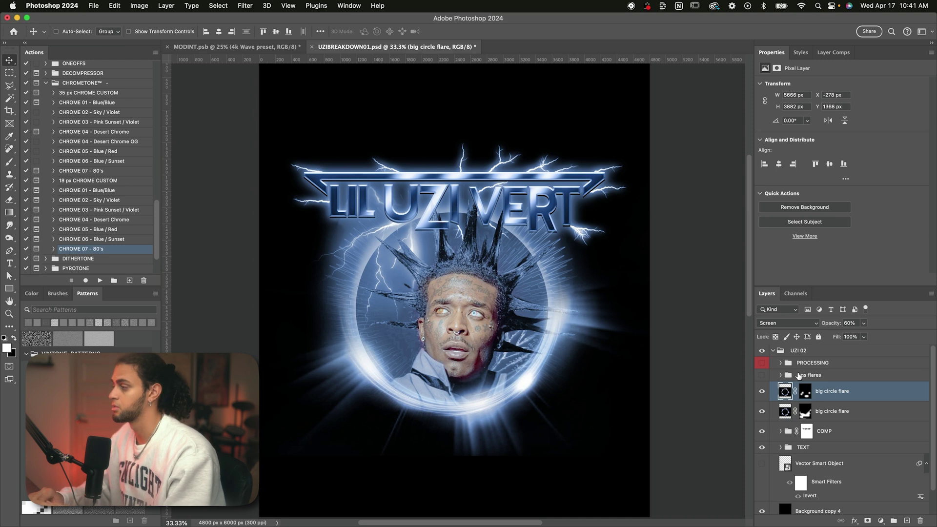
pyautogui.click(762, 375)
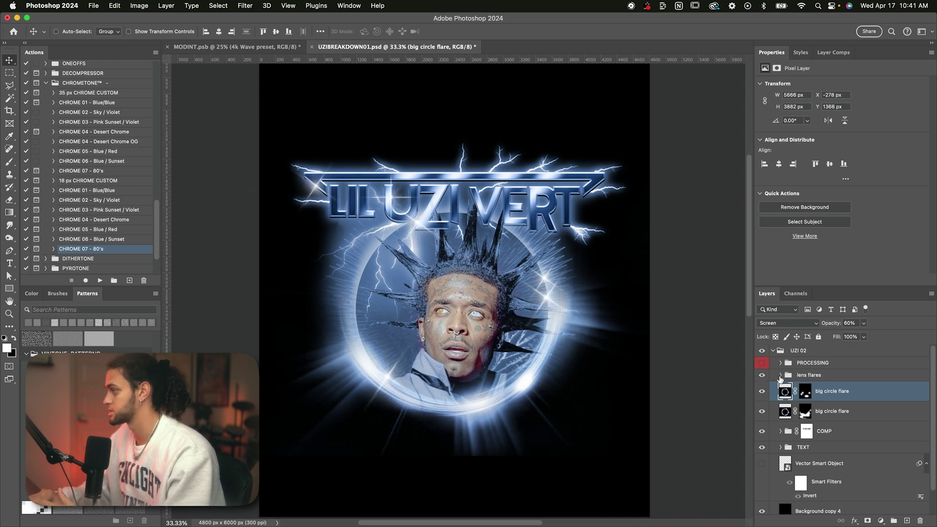
# Inspect the flare layers inside the lens flares group, compare the design with the group off and on, and collapse it
pyautogui.click(781, 375)
pyautogui.click(824, 391)
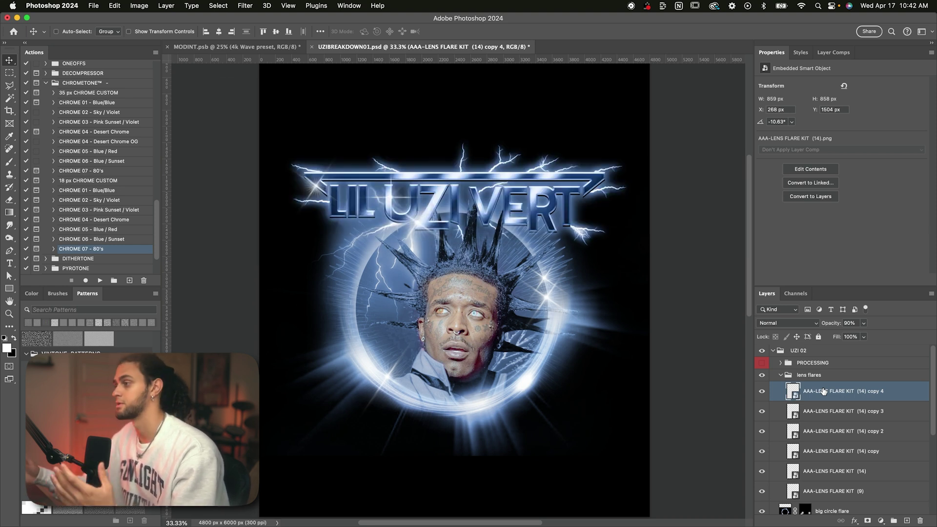
pyautogui.click(820, 411)
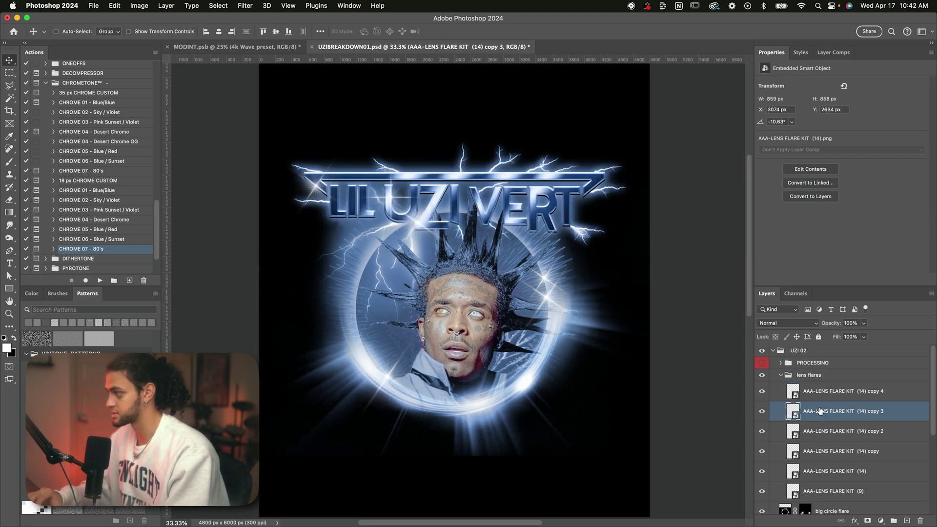
pyautogui.scroll(2, 570, 274)
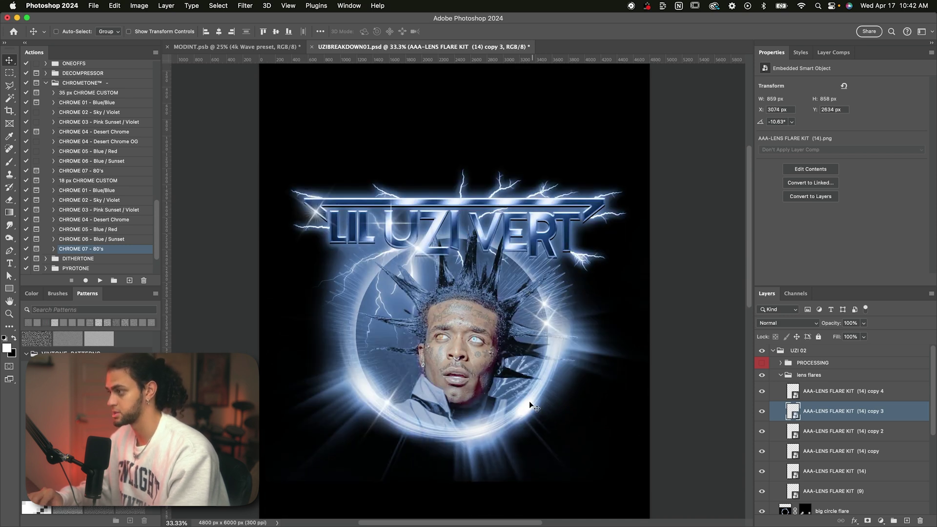
pyautogui.click(762, 376)
pyautogui.click(762, 376)
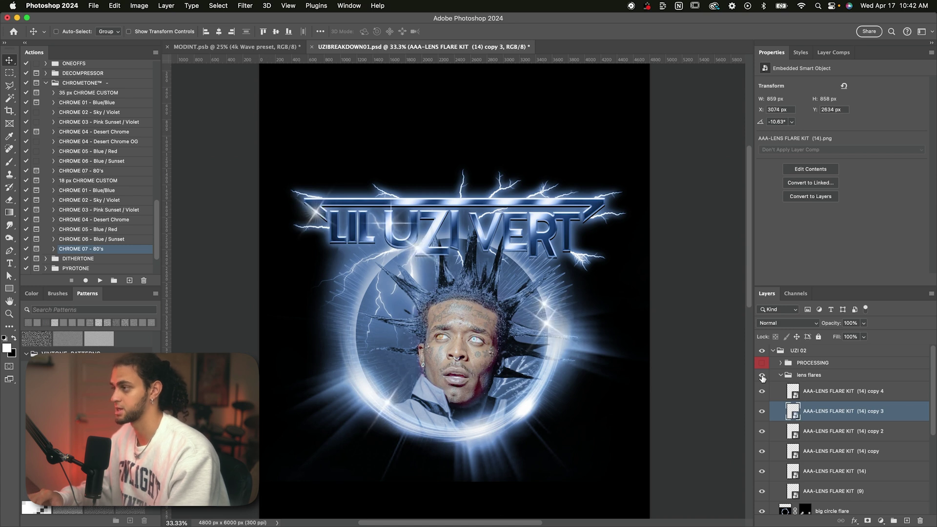
pyautogui.click(781, 375)
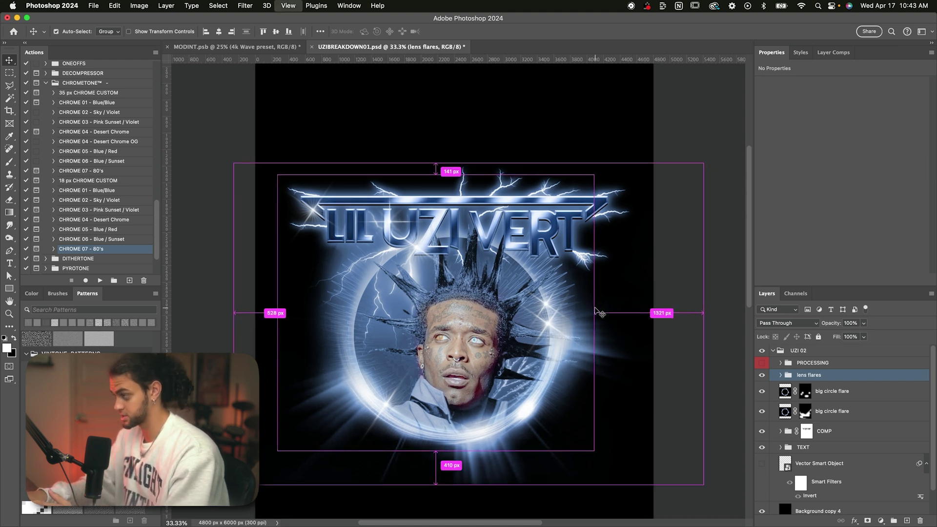
# Make the PROCESSING group visible and expand it to list its adjustment layers
pyautogui.press('super+equal')
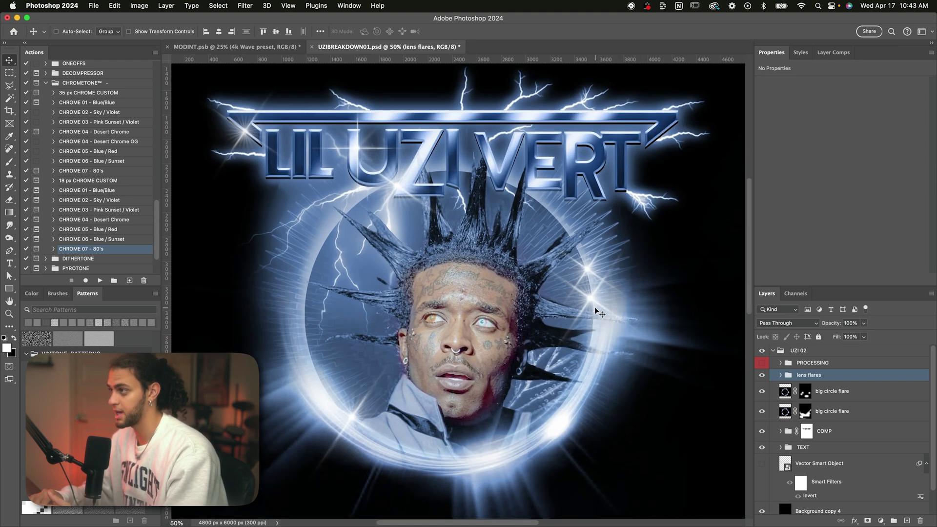
pyautogui.click(810, 364)
pyautogui.click(763, 363)
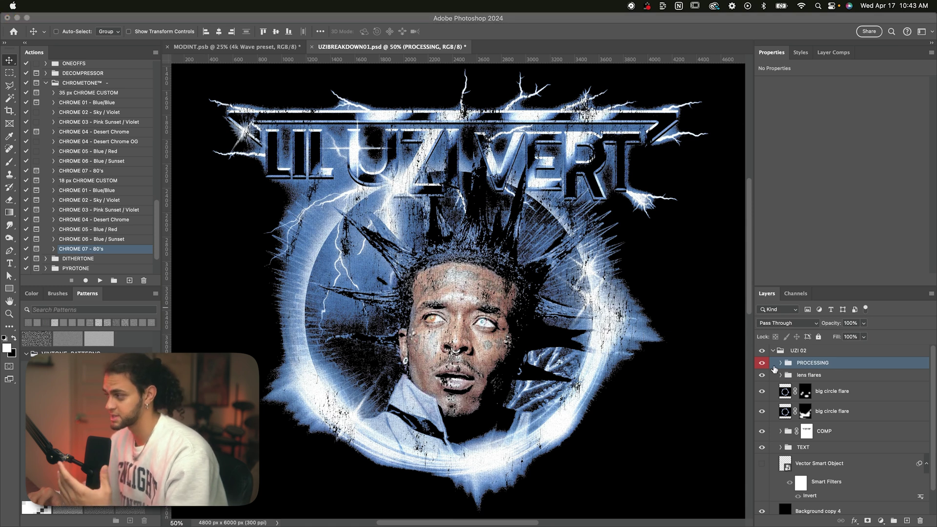
pyautogui.click(781, 363)
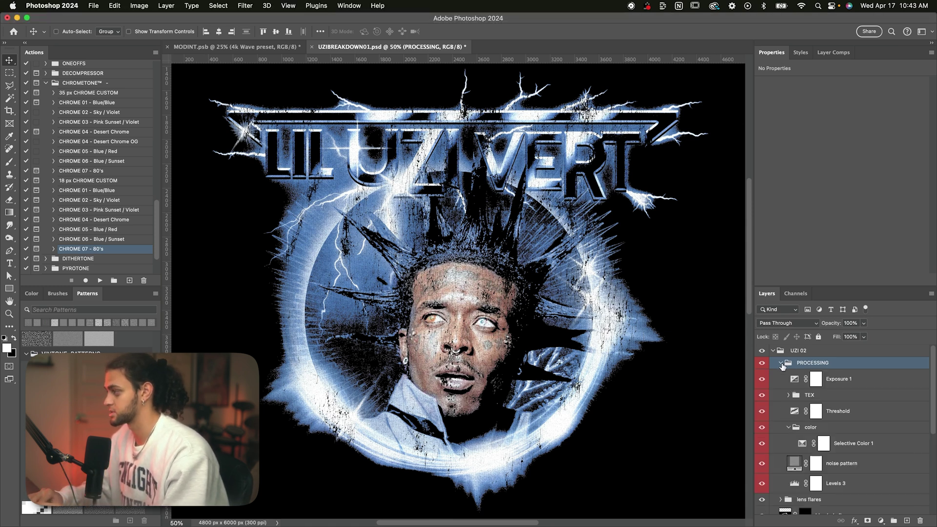
# Hide all layers inside the PROCESSING group, and turn only the Levels 3 adjustment back on
pyautogui.moveTo(760, 381); pyautogui.dragTo(764, 485)
pyautogui.scroll(-2, 768, 486)
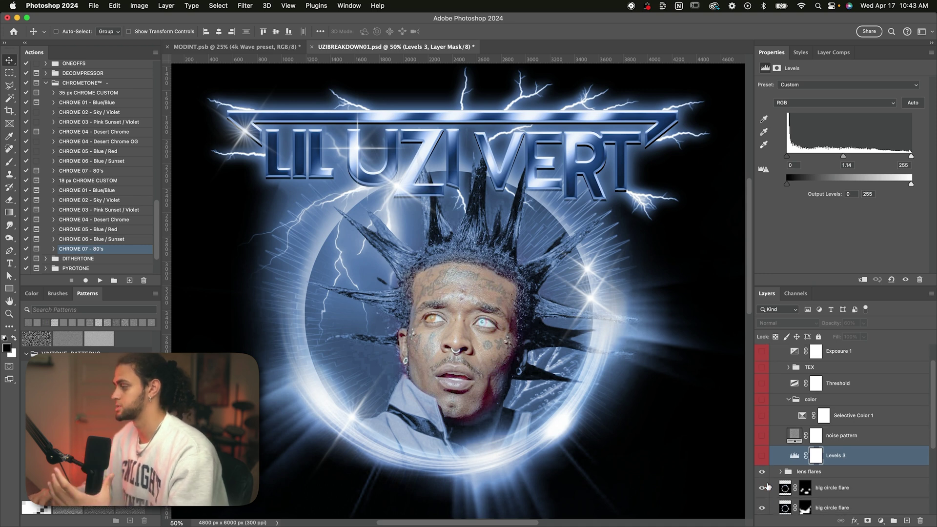
pyautogui.scroll(2, 768, 487)
pyautogui.click(861, 487)
pyautogui.click(763, 482)
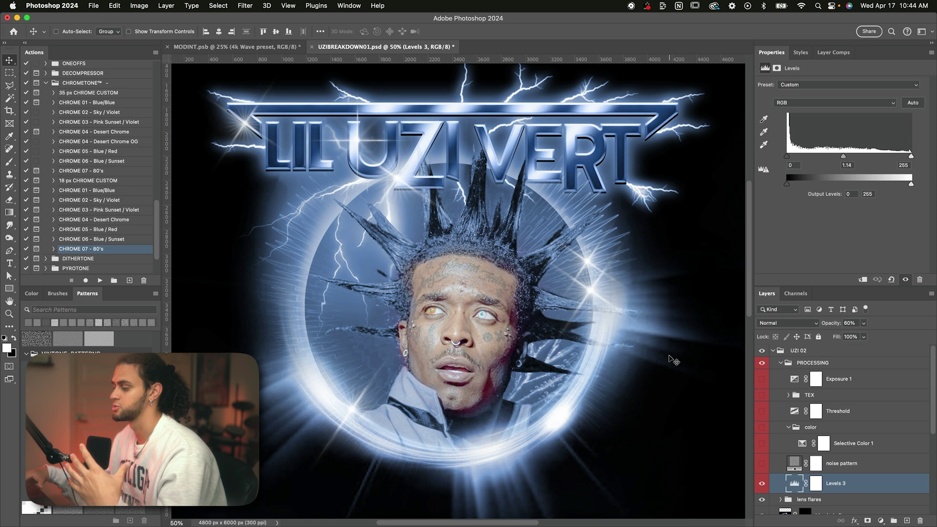
# Make the noise pattern layer visible and open its pattern fill settings for inspection
pyautogui.click(837, 465)
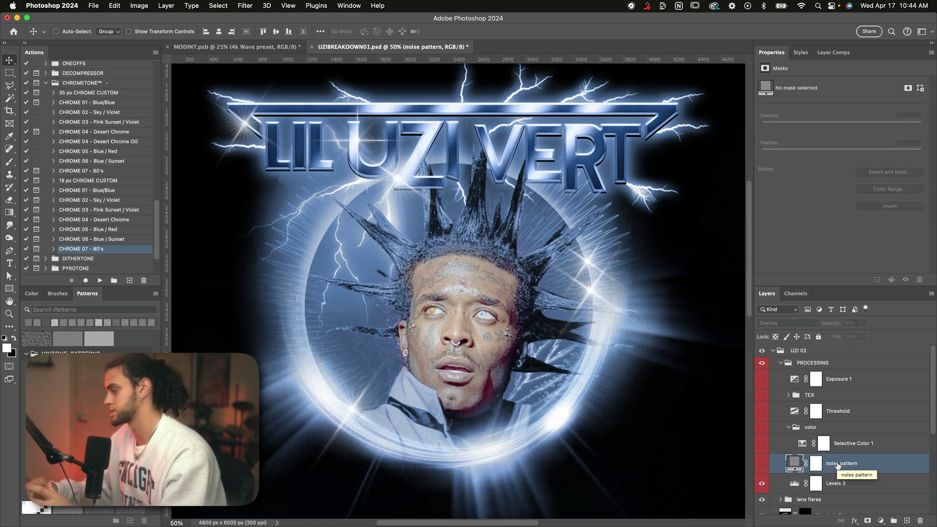
pyautogui.click(763, 463)
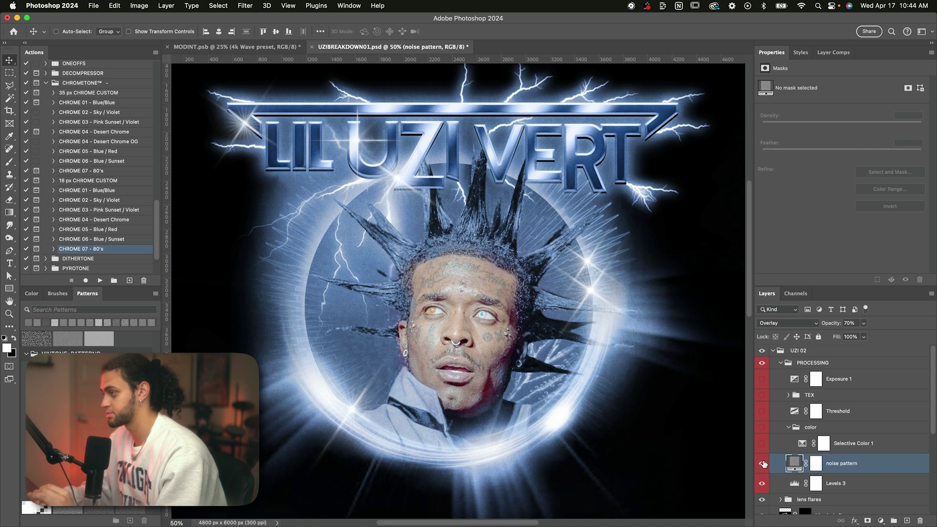
pyautogui.doubleClick(795, 464)
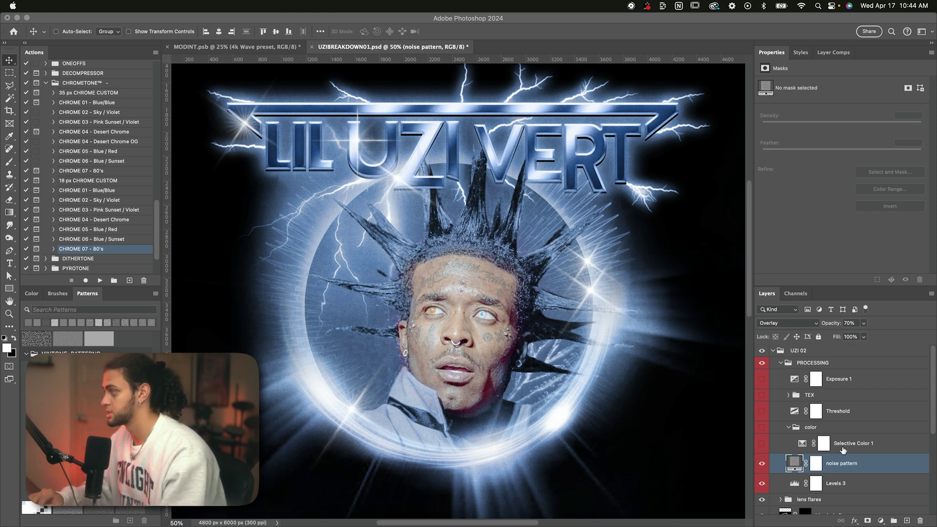
pyautogui.click(797, 464)
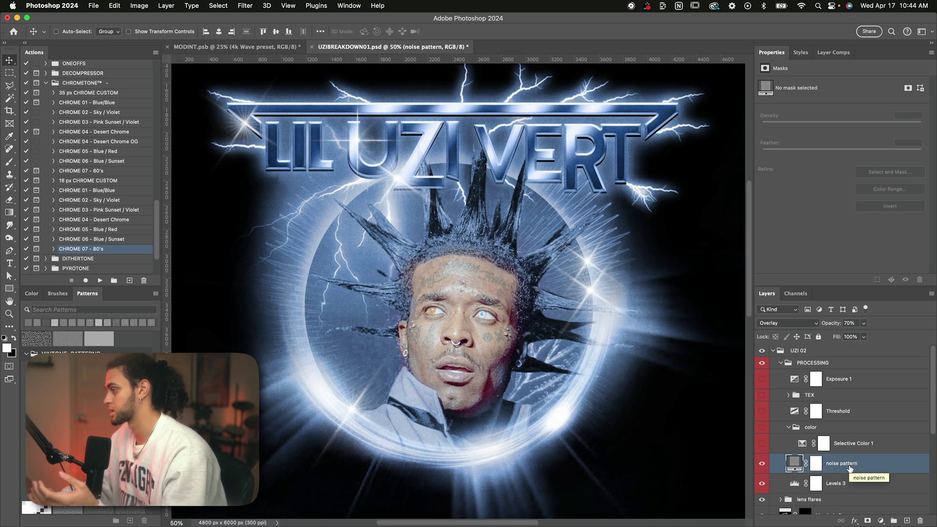
# Hide the noise pattern layer, and add a new layer above it filled with 50% Gray
pyautogui.click(761, 464)
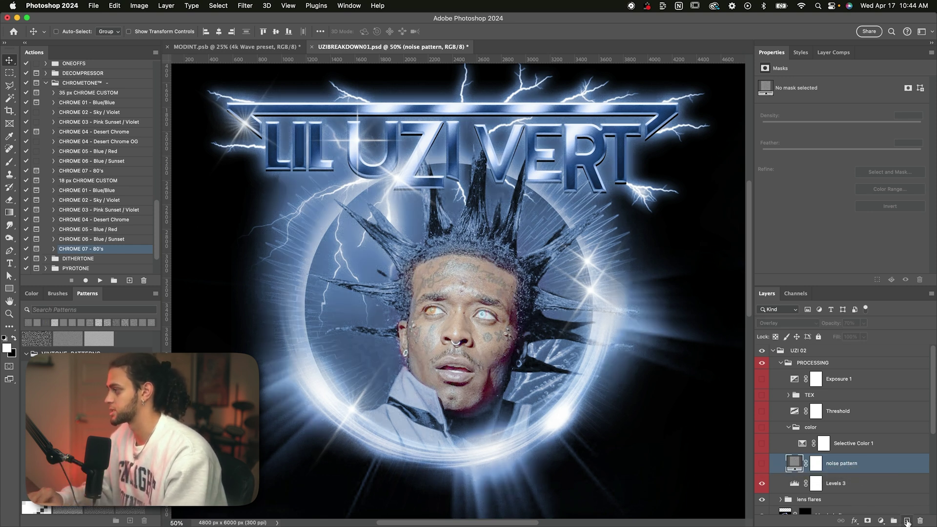
pyautogui.click(907, 521)
pyautogui.hotkey('shift', 'BackSpace')
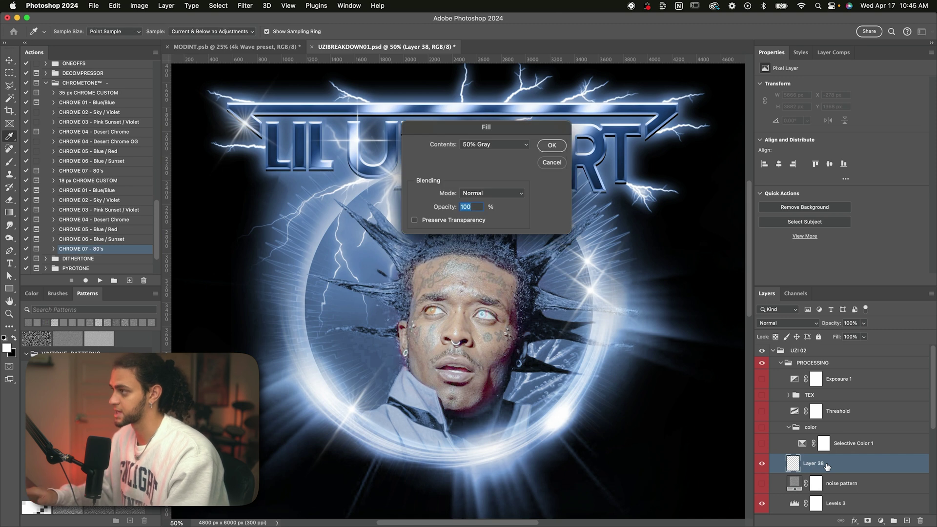
pyautogui.press('Return')
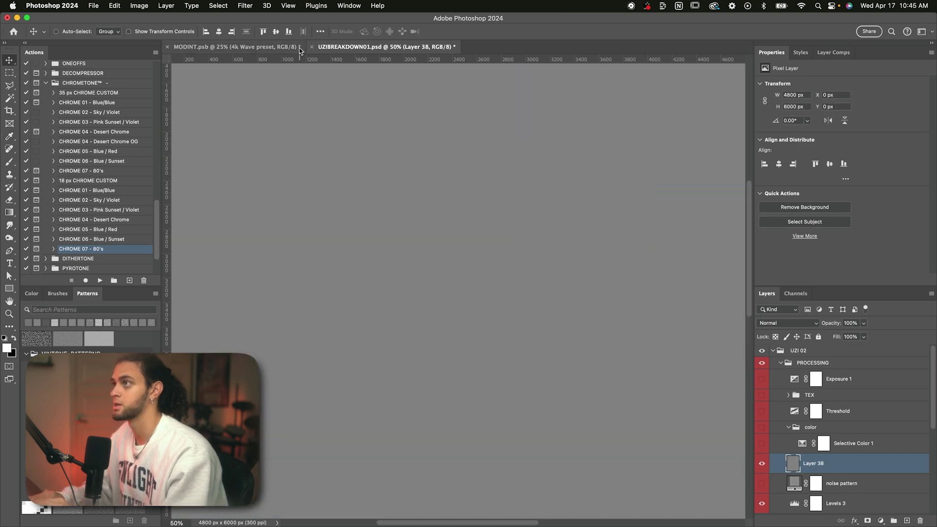
# Try a Camera Raw Filter with Grain at 100 on the gray layer, and discard the filter changes
pyautogui.click(245, 5)
pyautogui.click(271, 79)
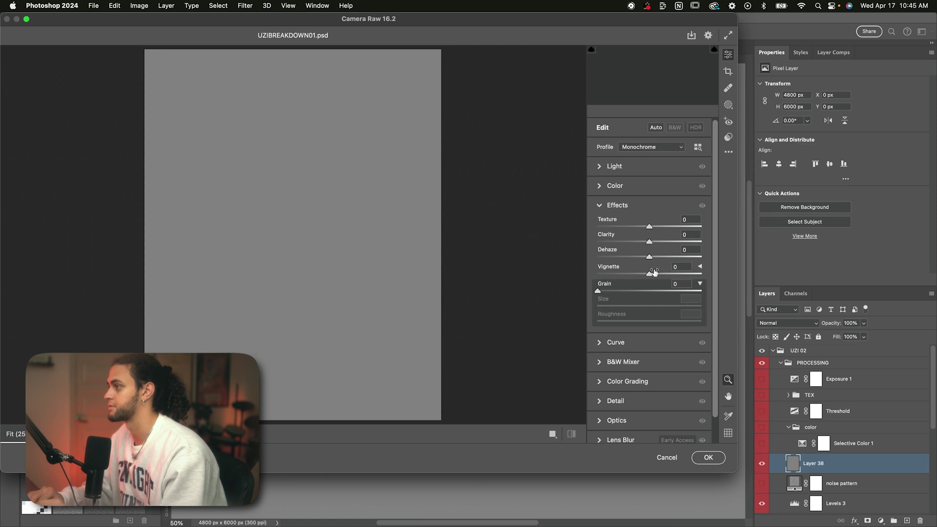
pyautogui.click(701, 290)
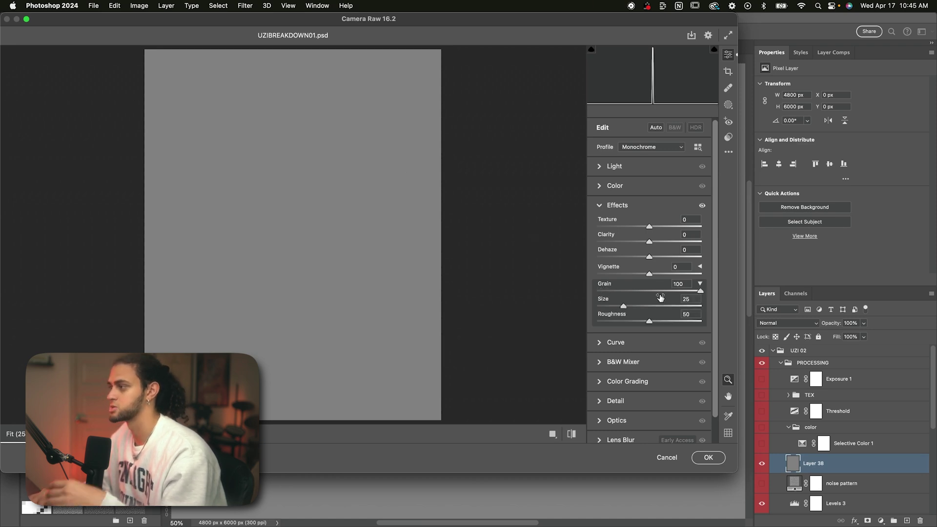
pyautogui.click(666, 458)
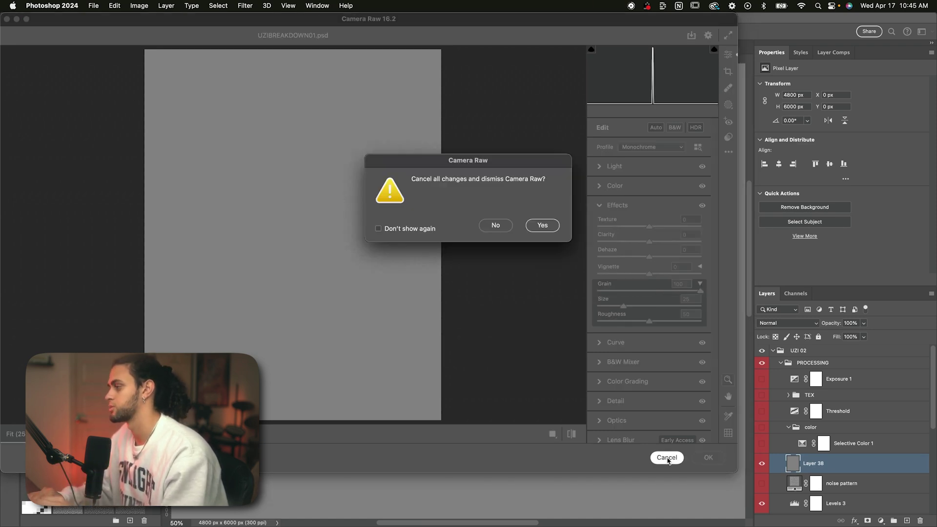
pyautogui.click(542, 224)
# Remove the gray test layer and turn the noise pattern layer back on to view its grain
pyautogui.click(762, 463)
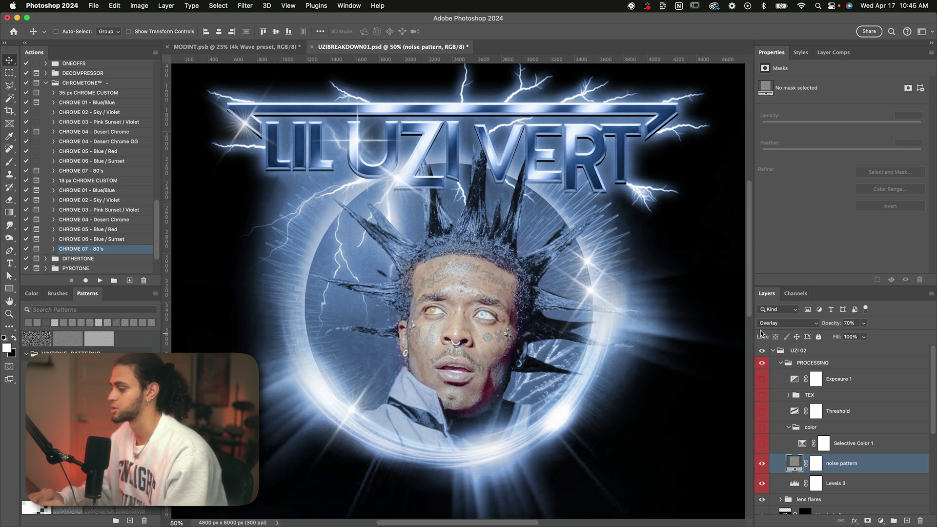
pyautogui.rightClick(617, 361)
pyautogui.click(617, 362)
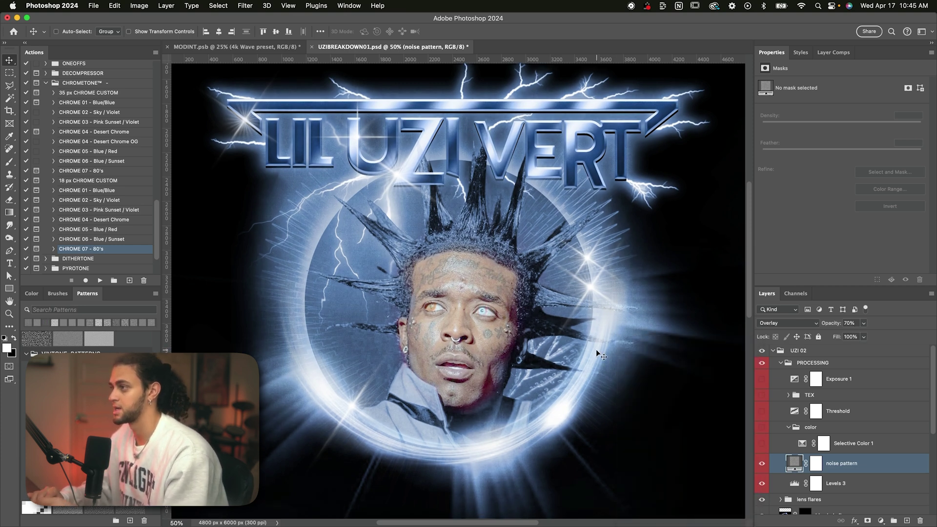
pyautogui.scroll(-2, 596, 350)
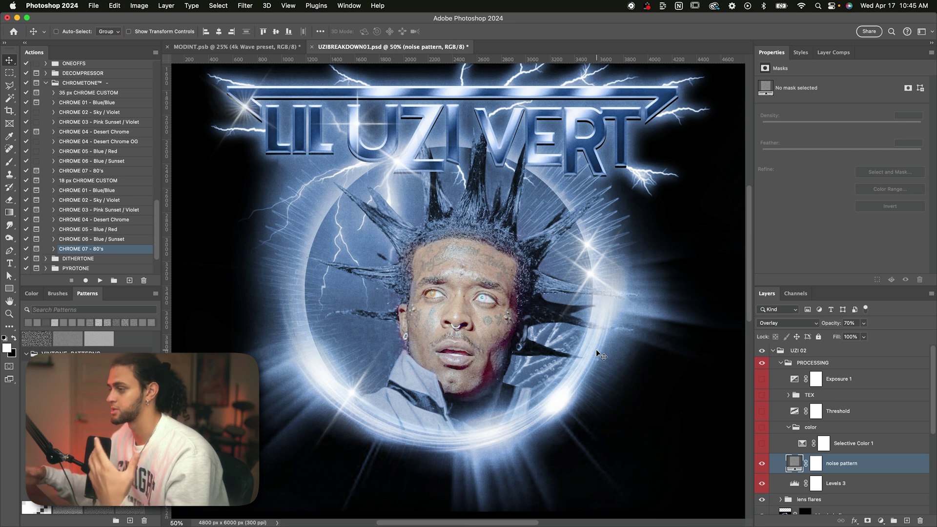
pyautogui.scroll(2, 596, 349)
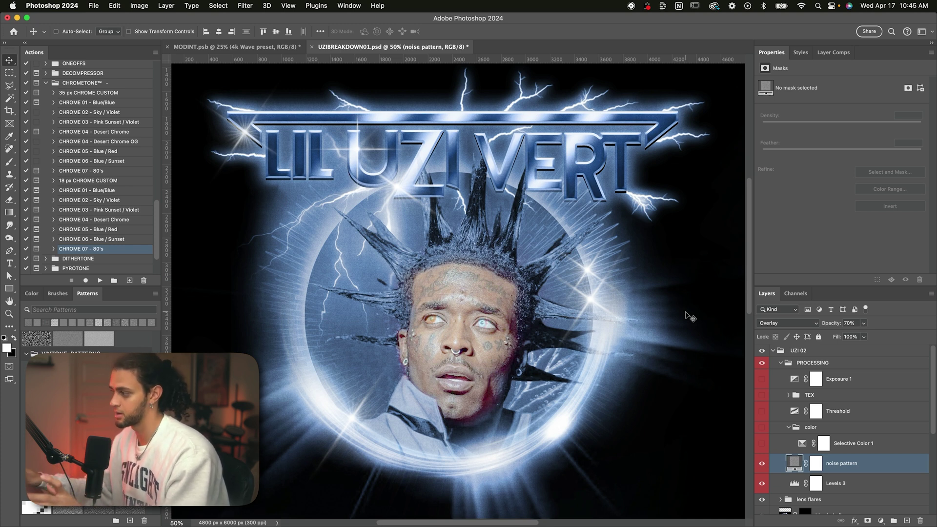
# Make the Selective Color 1 adjustment visible, open its Reds settings, and toggle the layer to compare before and after
pyautogui.click(856, 445)
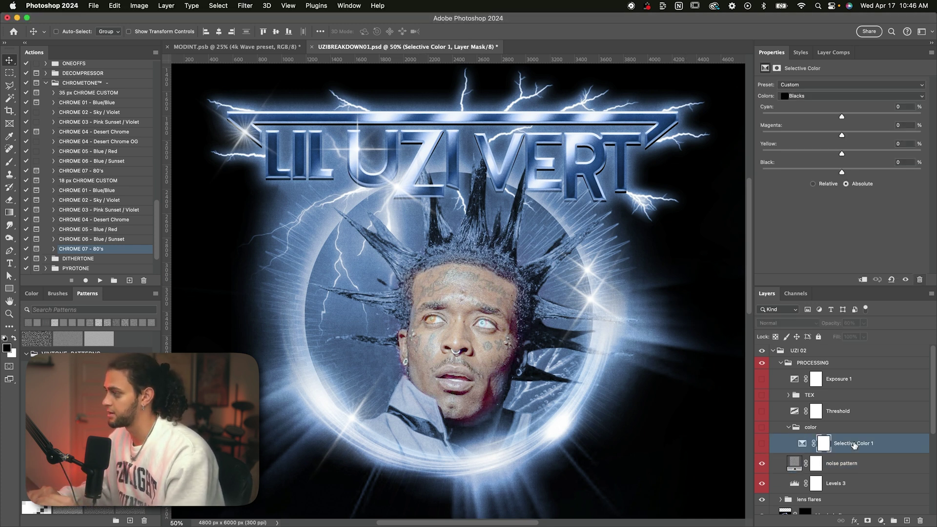
pyautogui.click(763, 444)
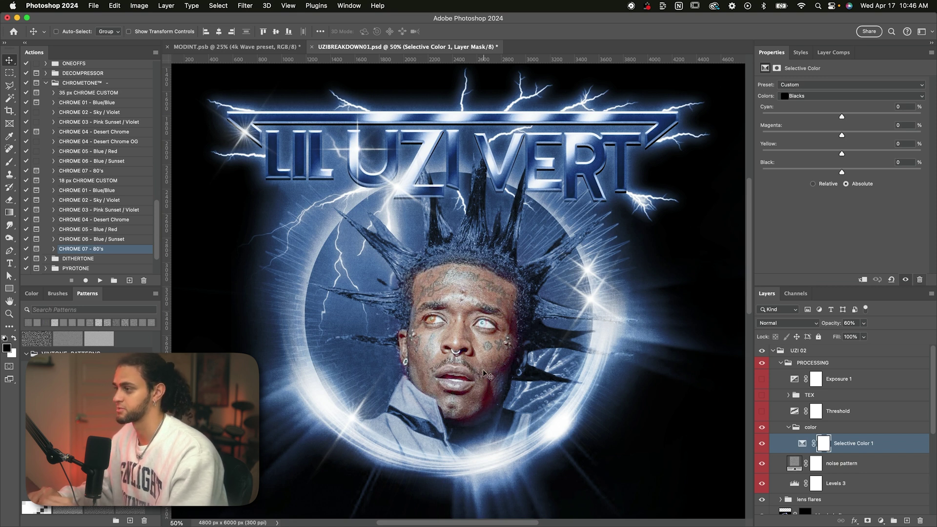
pyautogui.click(830, 95)
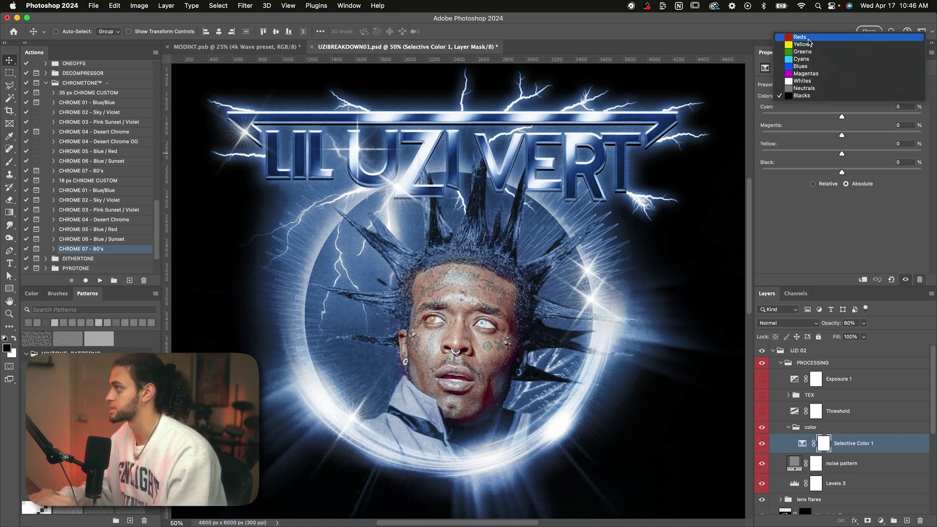
pyautogui.click(810, 41)
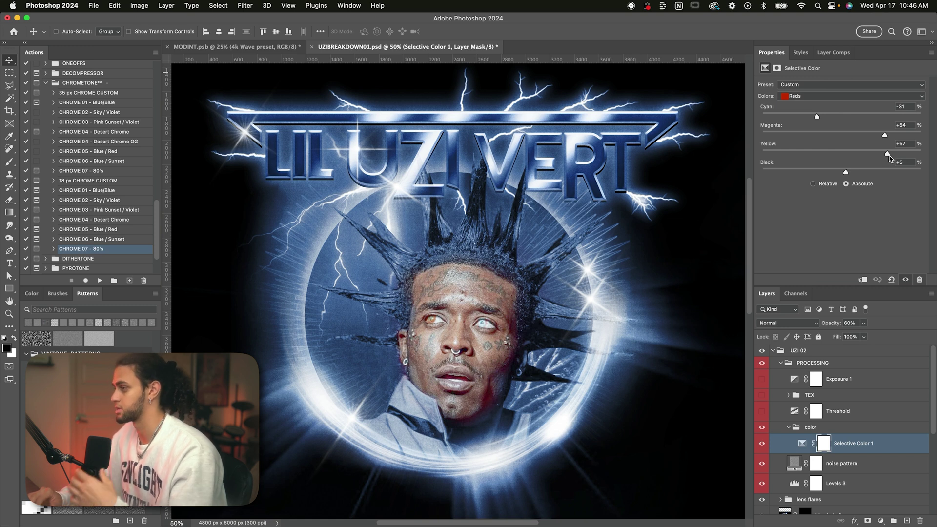
pyautogui.click(761, 444)
pyautogui.click(761, 444)
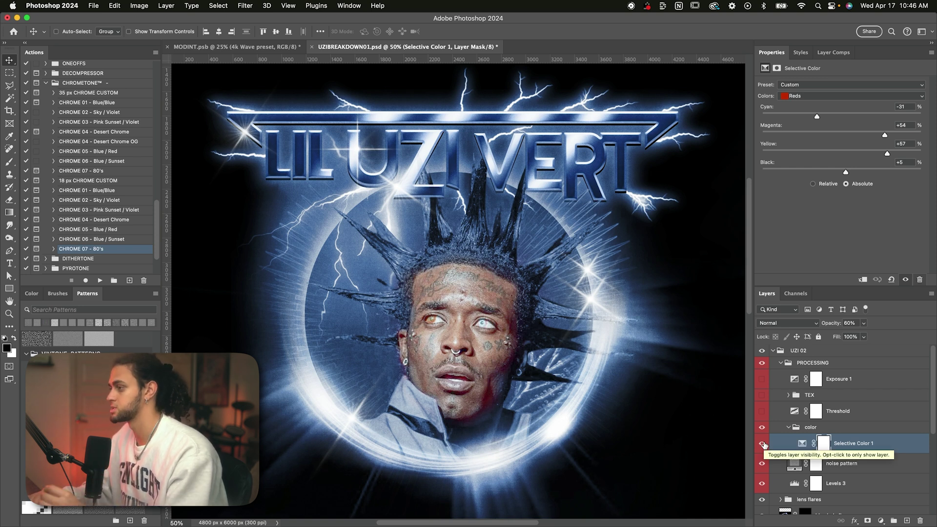
# Review the Cyans and Neutrals settings of the Selective Color 1 adjustment and check their effect on the artwork
pyautogui.click(802, 96)
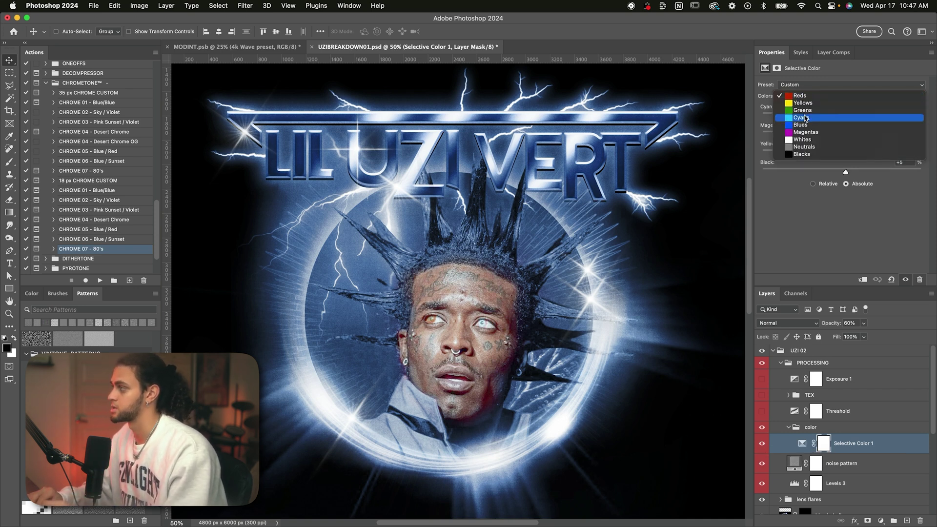
pyautogui.click(804, 118)
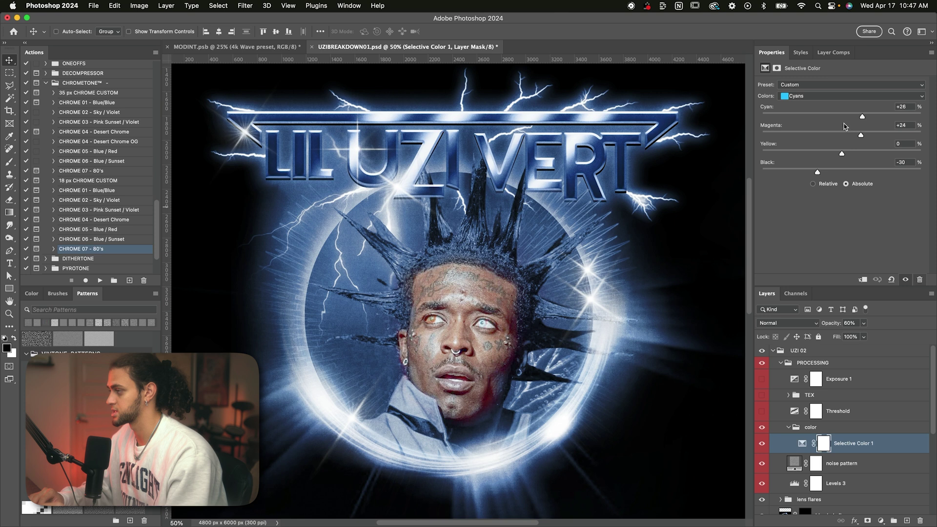
pyautogui.click(820, 98)
pyautogui.click(807, 126)
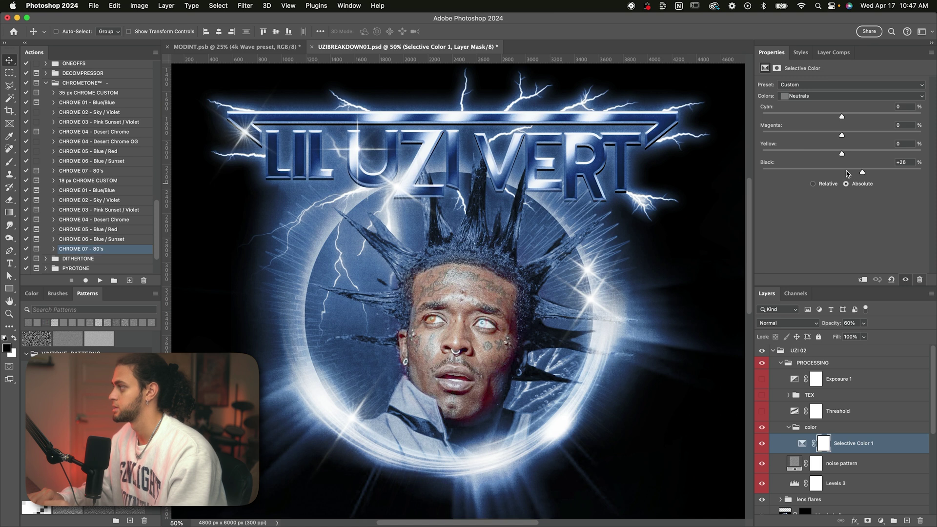
pyautogui.moveTo(847, 172); pyautogui.dragTo(862, 174)
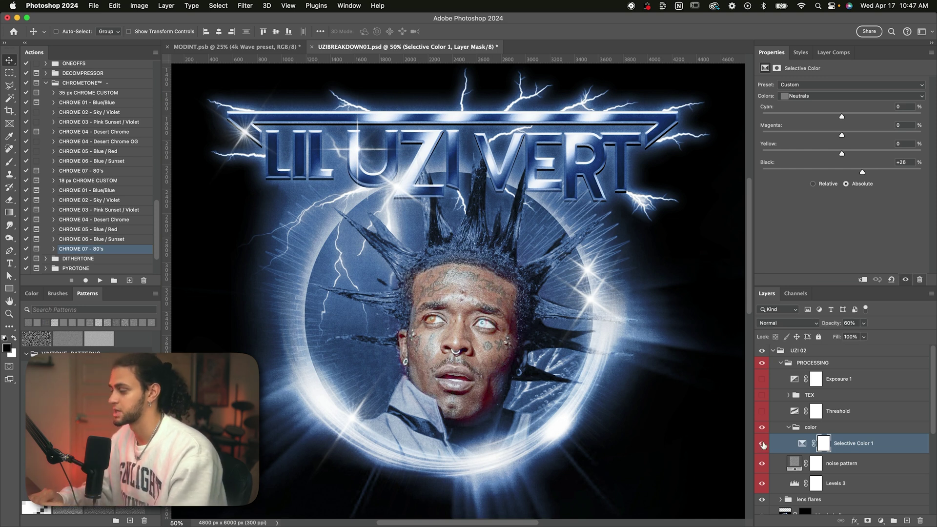
pyautogui.scroll(-2, 476, 397)
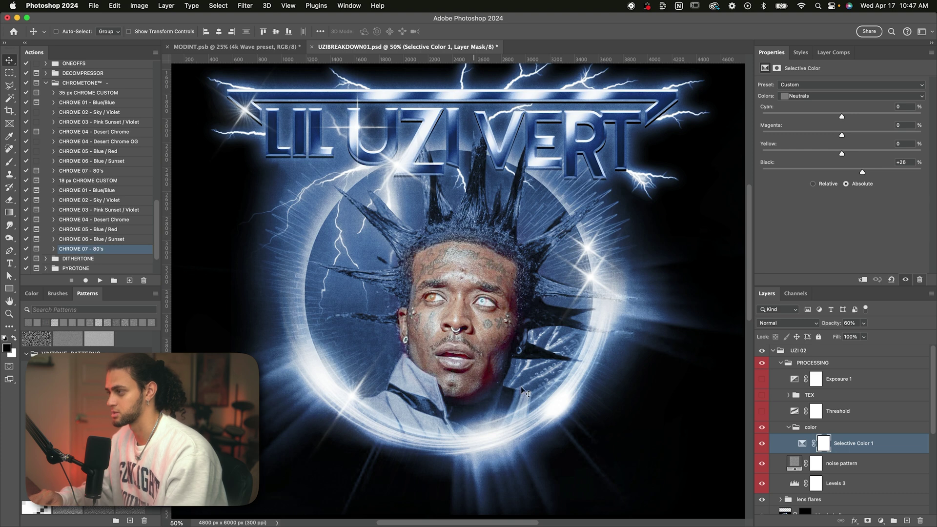
# Show the Threshold adjustment briefly to preview its effect on the poster, and hide it again
pyautogui.scroll(4, 521, 371)
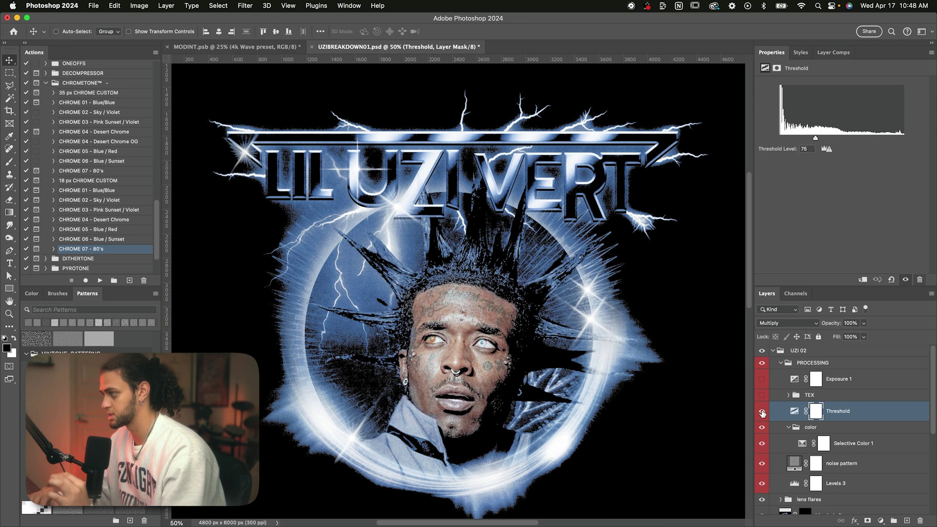
pyautogui.scroll(-2, 540, 332)
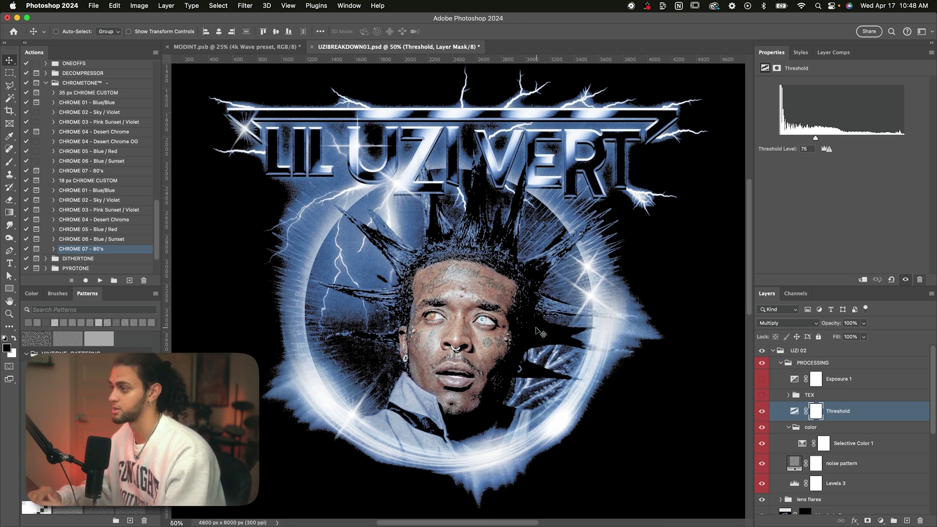
pyautogui.press('super+comma')
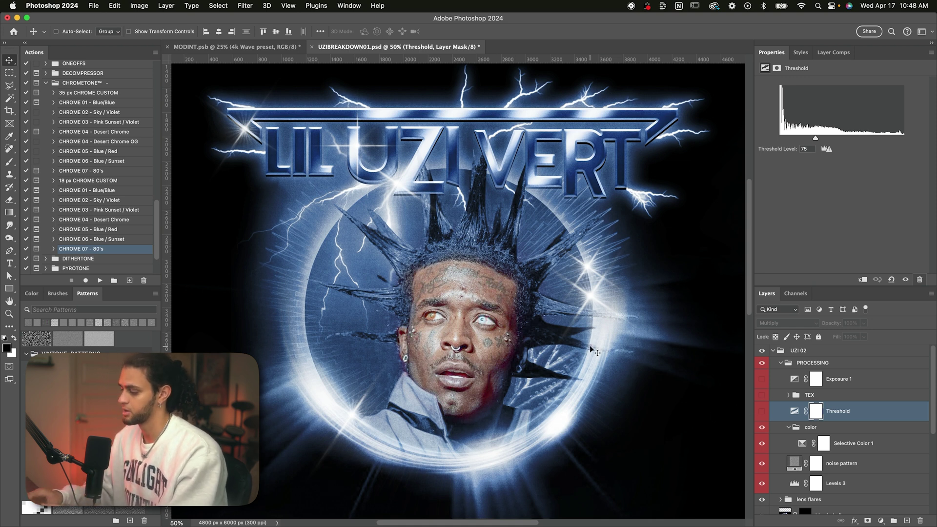
# Examine the lettering, outer glow, hair spikes and face up close with the Threshold adjustment hidden
pyautogui.hotkey('ctrl', '-')
pyautogui.hotkey('ctrl', '+')
pyautogui.scroll(-1, 590, 345)
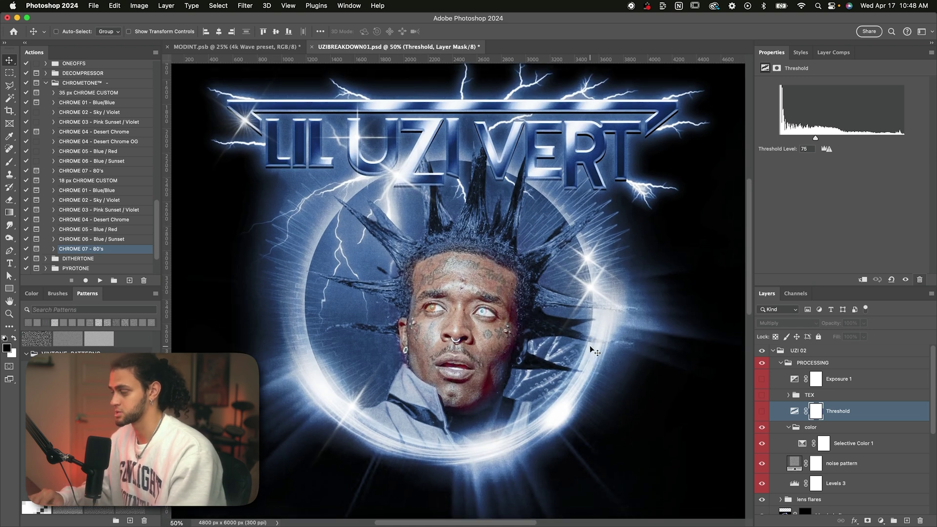
pyautogui.scroll(1, 583, 283)
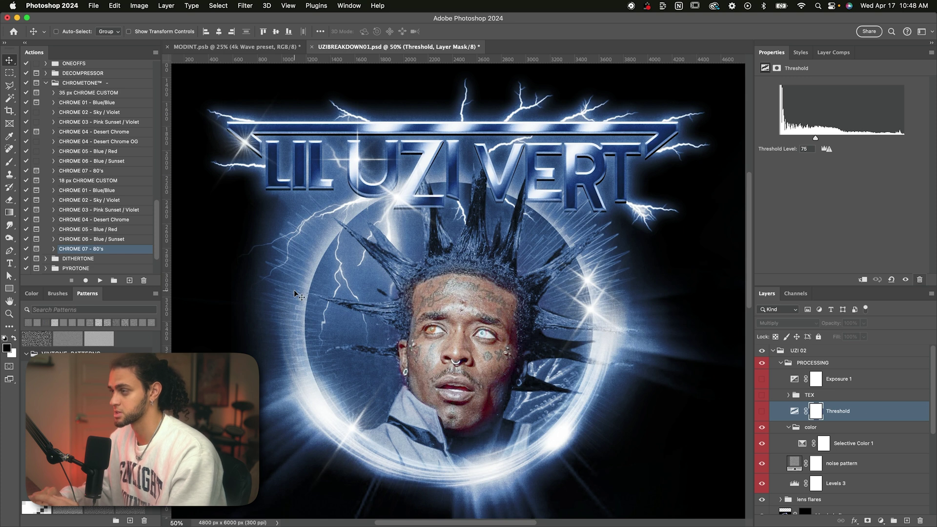
pyautogui.scroll(4, 346, 283)
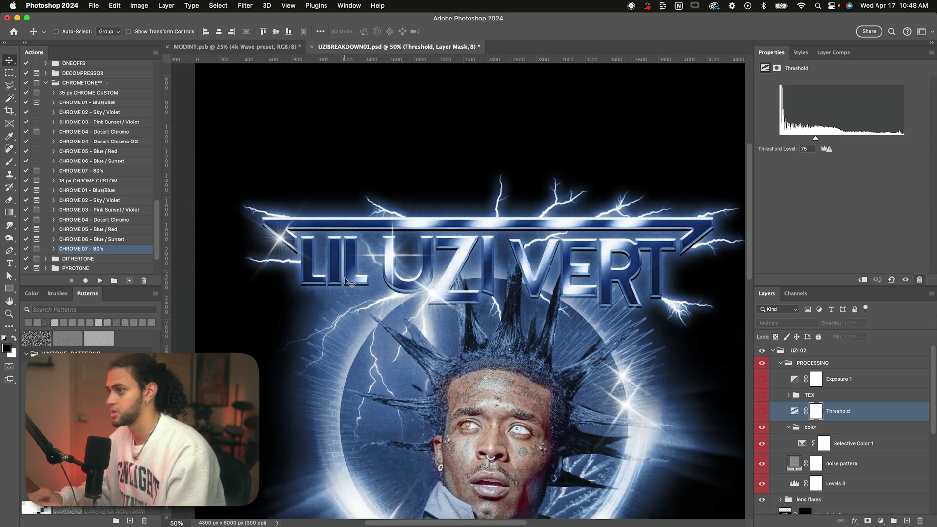
pyautogui.hscroll(5, 494, 230)
pyautogui.scroll(-1, 494, 229)
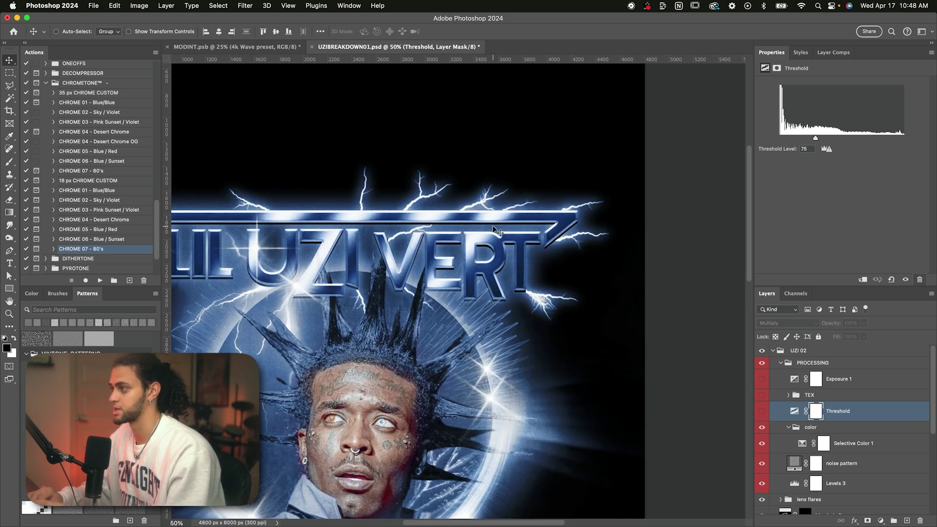
pyautogui.scroll(-7, 494, 229)
pyautogui.hscroll(-2, 439, 341)
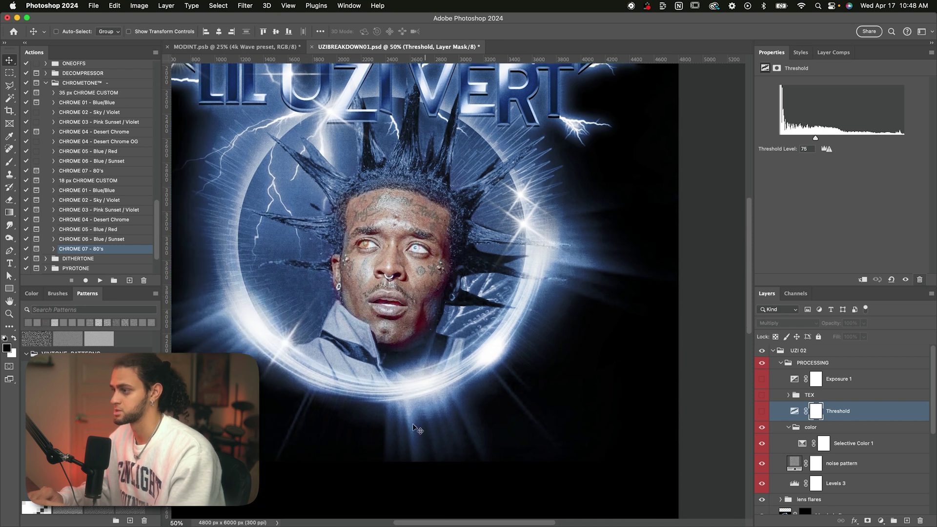
pyautogui.scroll(3, 454, 341)
pyautogui.scroll(1, 494, 263)
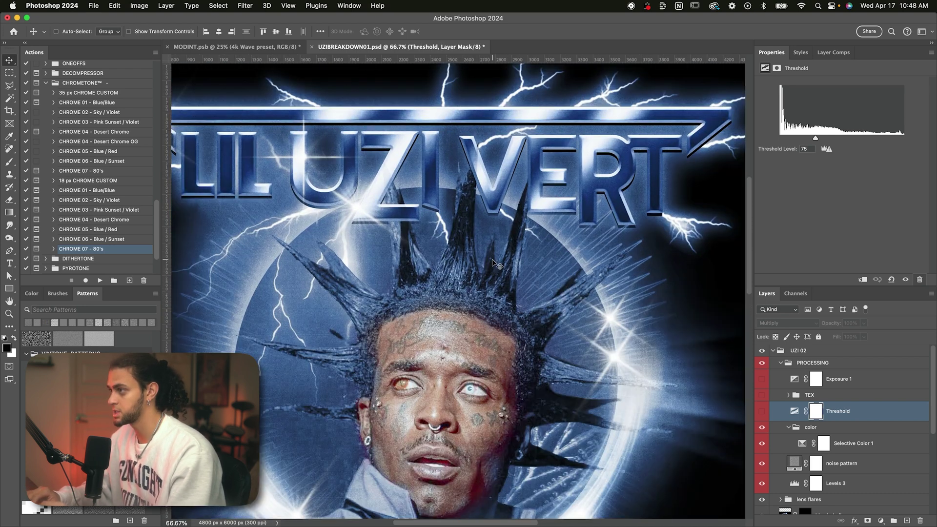
pyautogui.scroll(1, 494, 264)
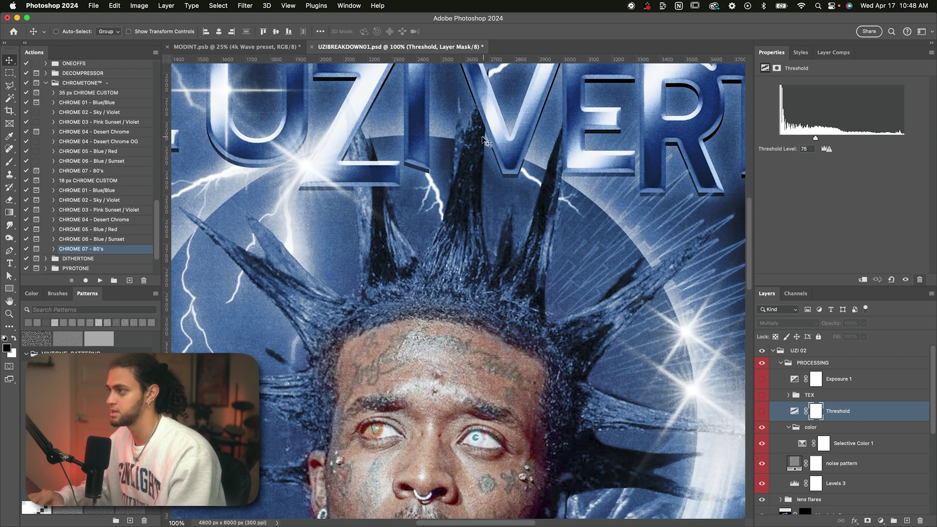
pyautogui.scroll(-5, 513, 273)
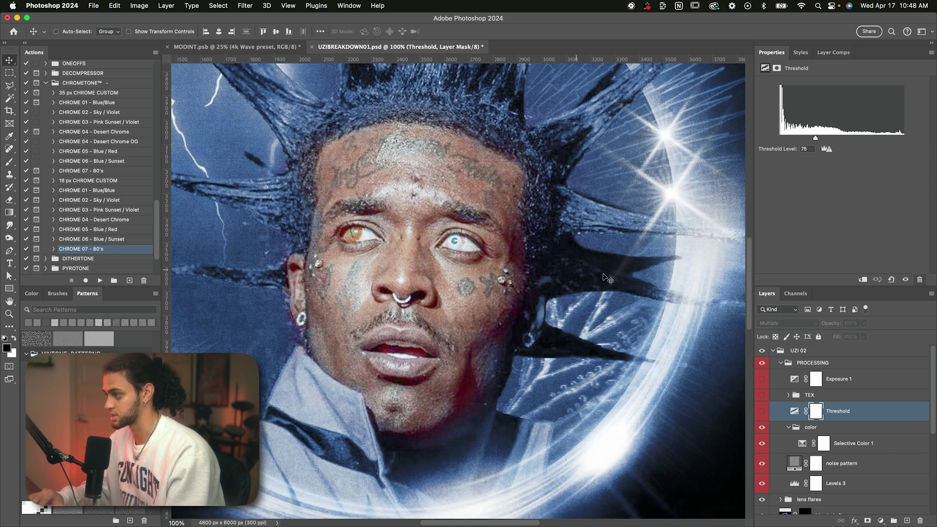
pyautogui.scroll(5, 518, 320)
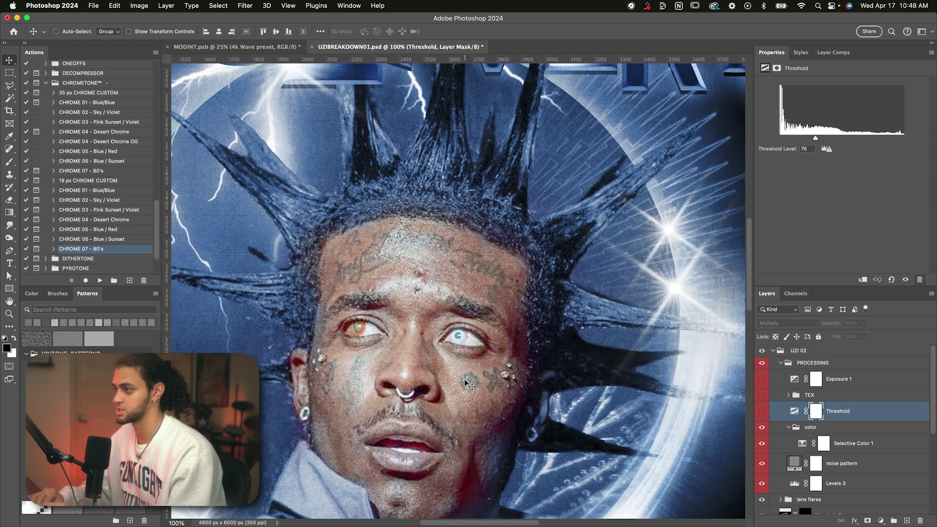
pyautogui.press('super+minus')
pyautogui.press('super+minus')
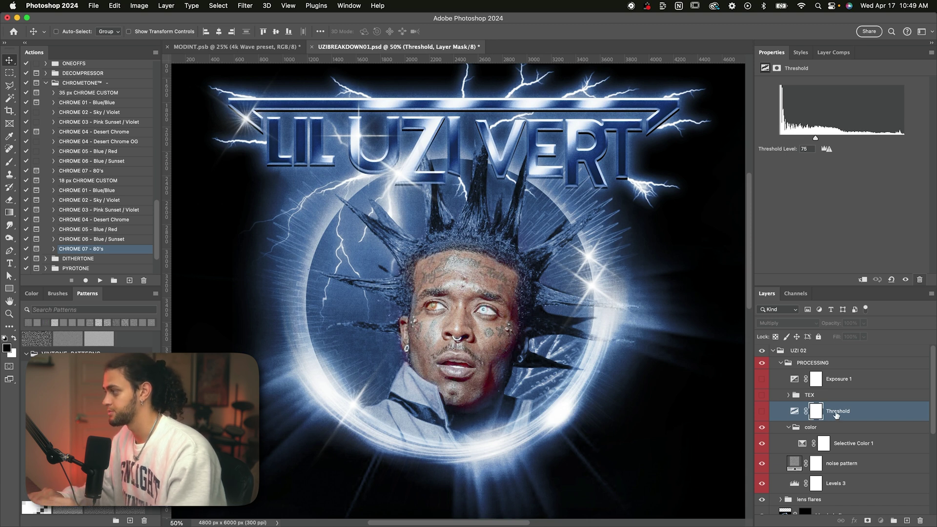
# Turn on the Threshold adjustment and inspect how it shapes the glow edges around the lettering and circle
pyautogui.click(788, 413)
pyautogui.click(763, 411)
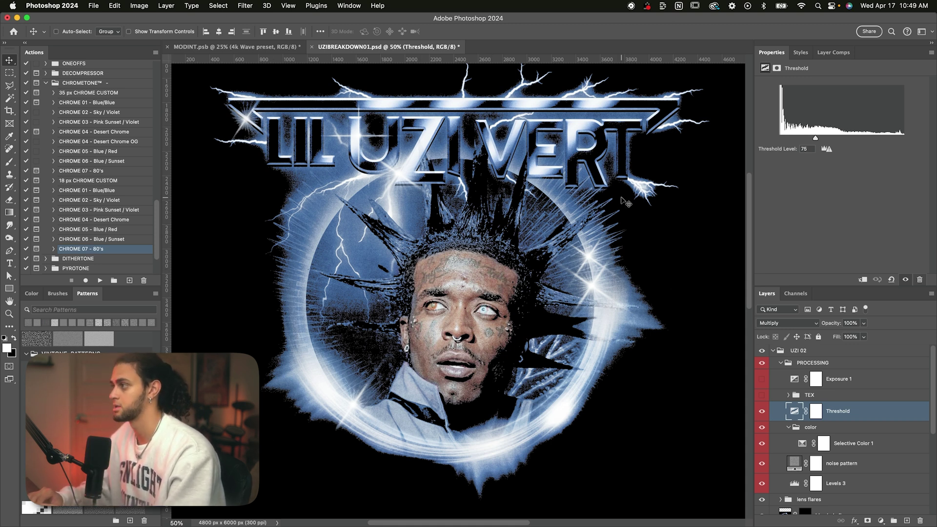
pyautogui.scroll(2, 303, 244)
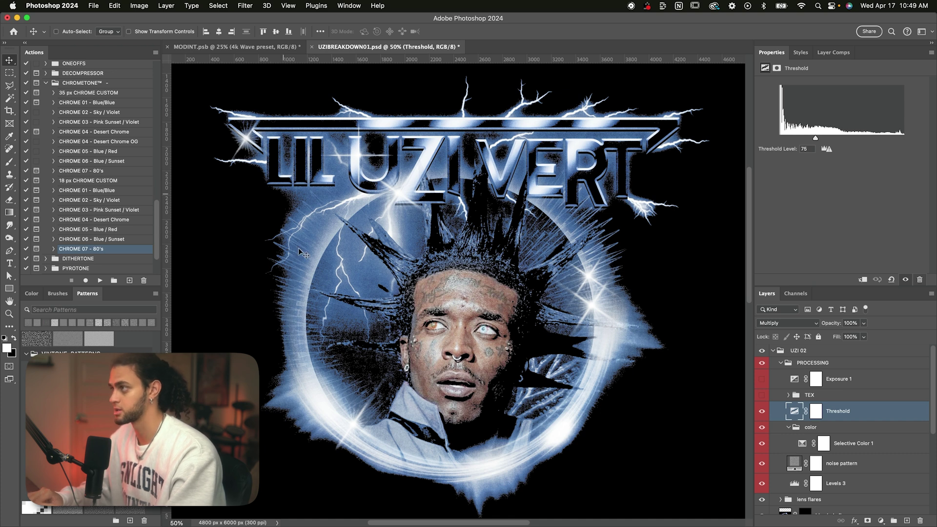
pyautogui.hscroll(3, 541, 427)
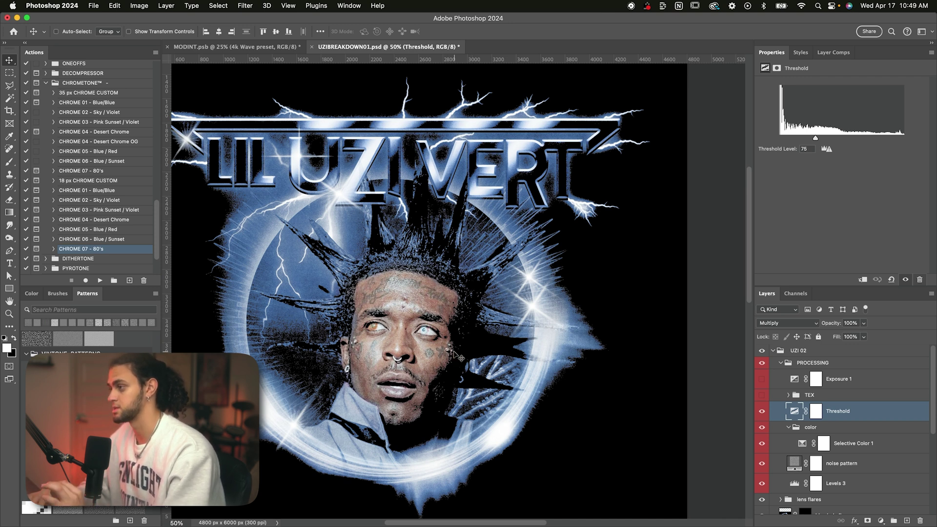
pyautogui.hscroll(-2, 629, 291)
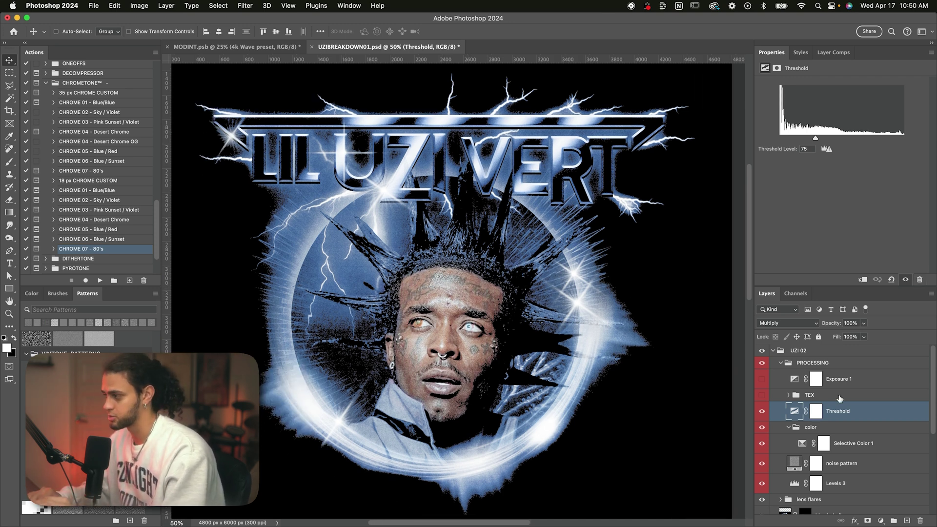
# Hide the noise pattern layer and examine the Threshold edges around the hair spikes and circle flares without grain
pyautogui.scroll(-2, 839, 398)
pyautogui.click(844, 418)
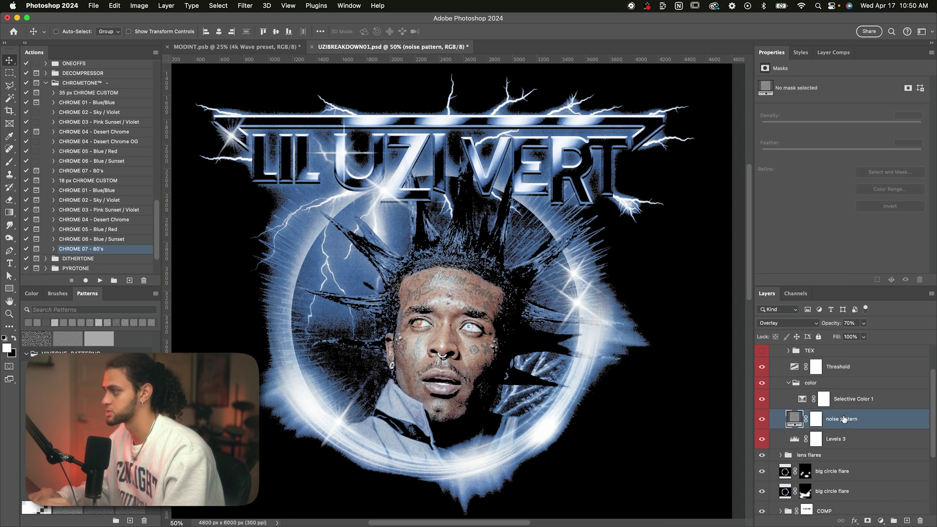
pyautogui.click(762, 419)
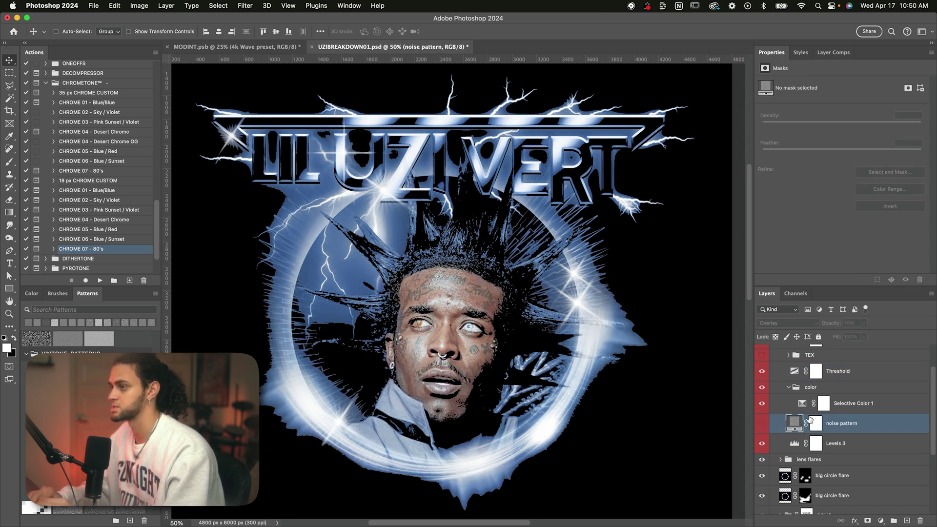
pyautogui.scroll(2, 846, 418)
pyautogui.click(845, 417)
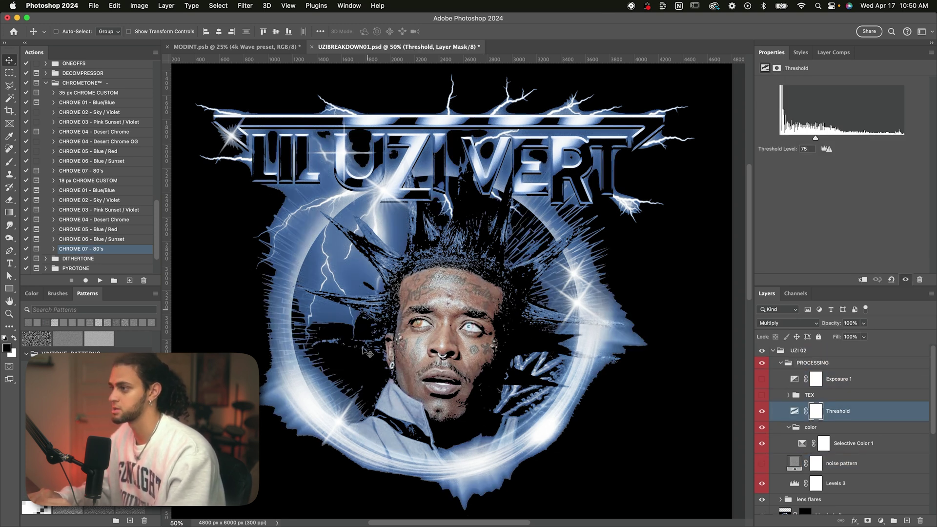
pyautogui.scroll(-2, 561, 355)
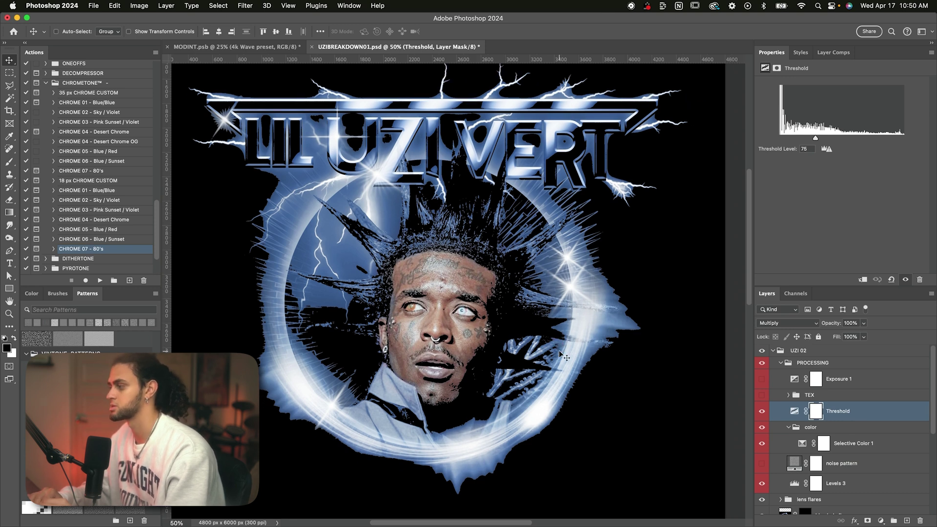
pyautogui.click(845, 466)
pyautogui.hscroll(4, 628, 408)
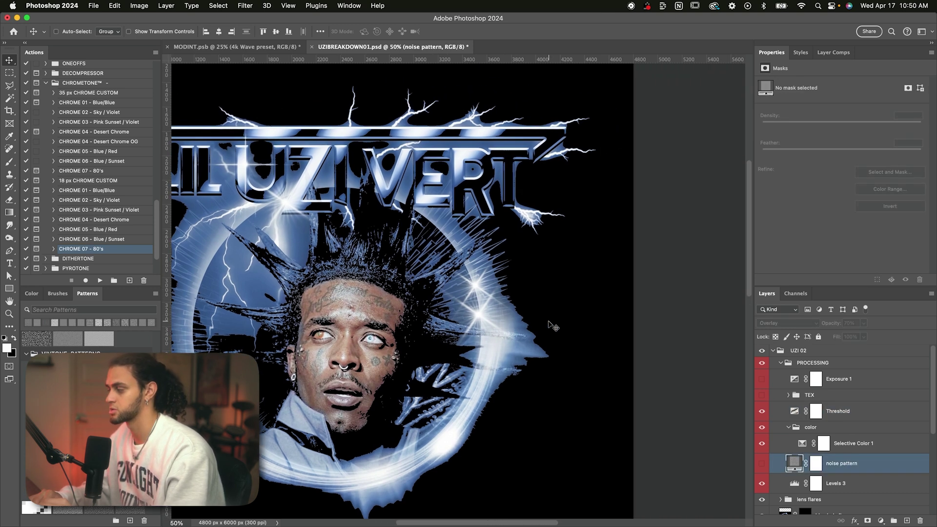
pyautogui.press('super+equal')
pyautogui.press('super+equal')
pyautogui.press('super+equal')
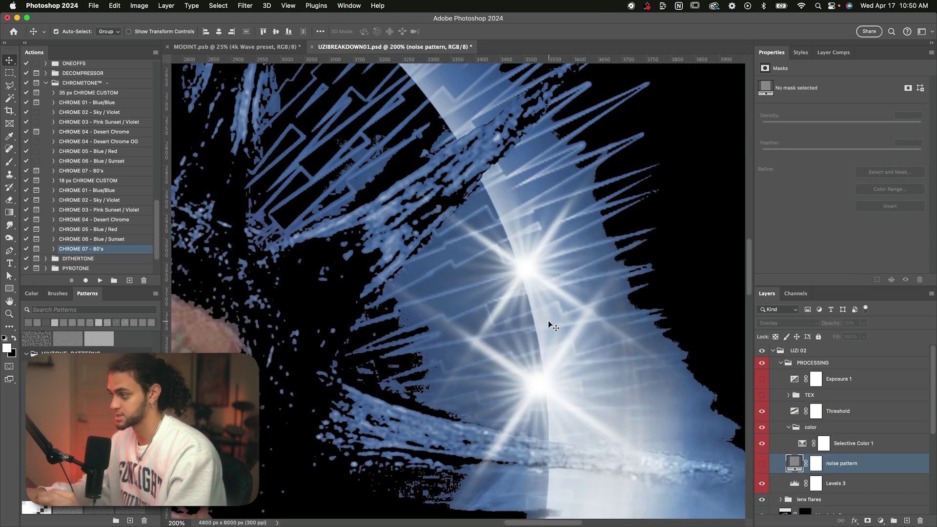
# Turn the noise pattern layer back on to compare the grainy Threshold edges, and select the Threshold adjustment
pyautogui.press('super+minus')
pyautogui.press('super+minus')
pyautogui.press('super+minus')
pyautogui.press('super+equal')
pyautogui.hscroll(-3, 557, 327)
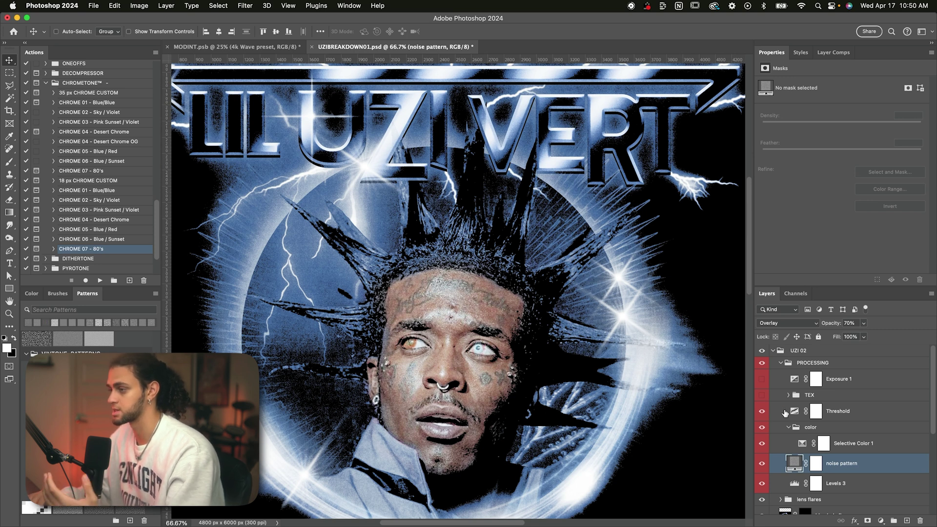
pyautogui.click(830, 411)
pyautogui.press('super+minus')
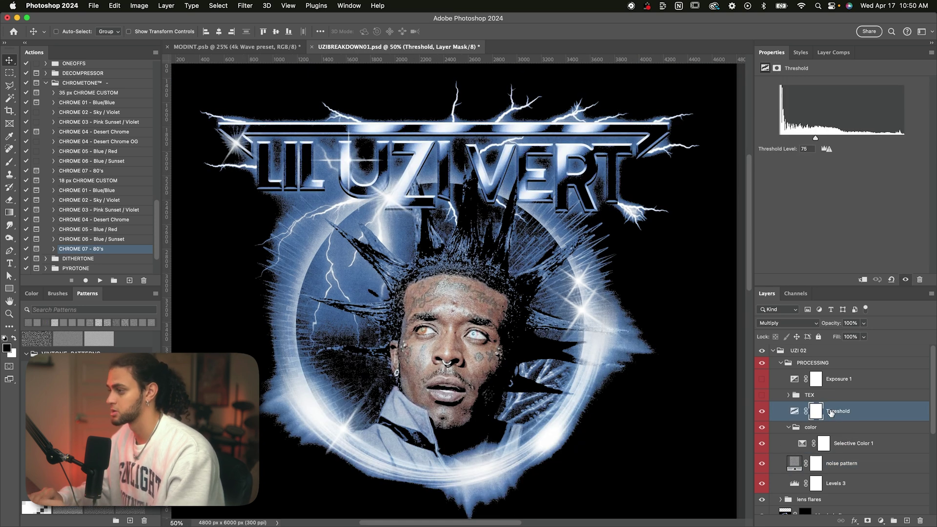
# Switch the Threshold adjustment's blend mode to Normal to inspect its pure black-and-white effect, and set it to Darken
pyautogui.click(813, 323)
pyautogui.click(782, 291)
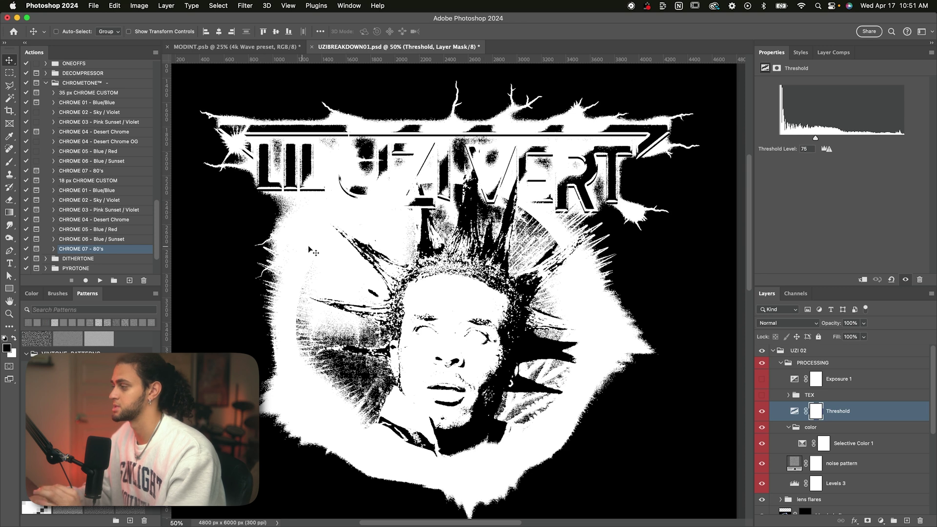
pyautogui.click(769, 324)
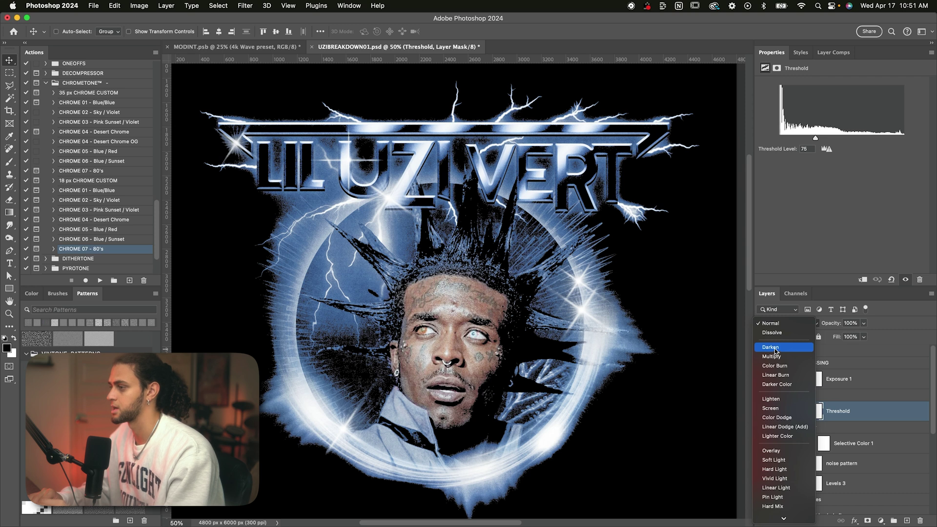
pyautogui.click(771, 347)
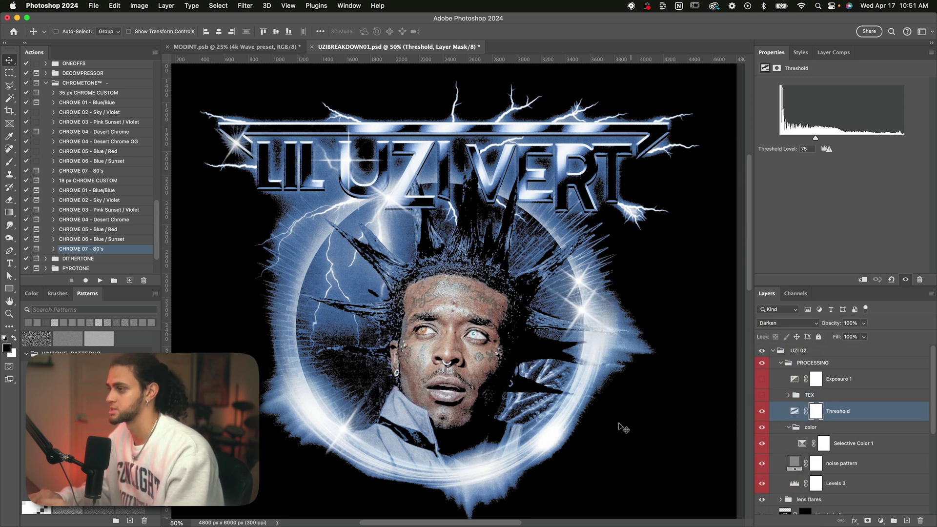
pyautogui.click(767, 323)
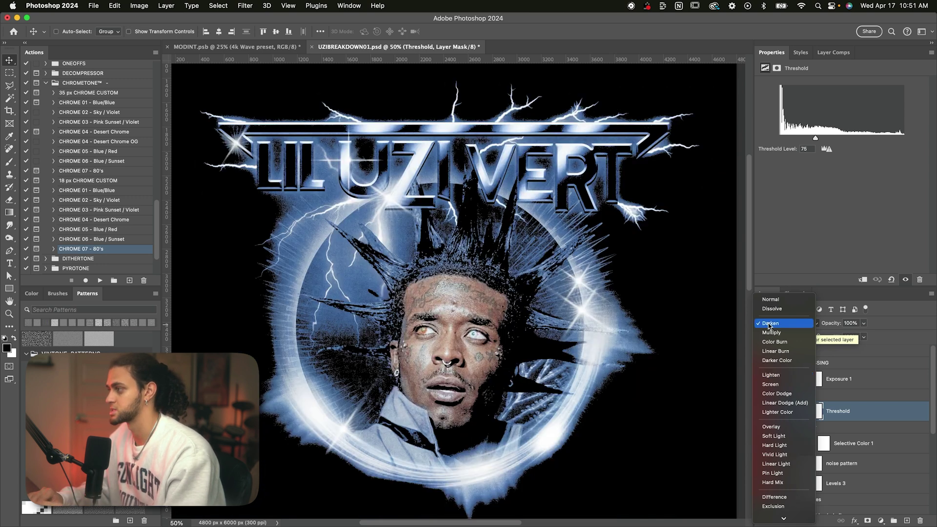
pyautogui.click(768, 325)
pyautogui.scroll(2, 660, 309)
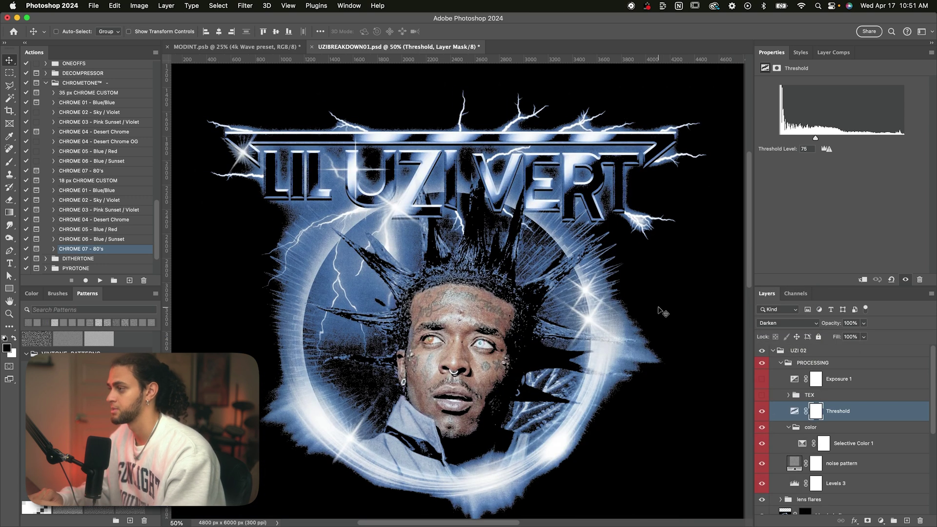
pyautogui.scroll(2, 629, 239)
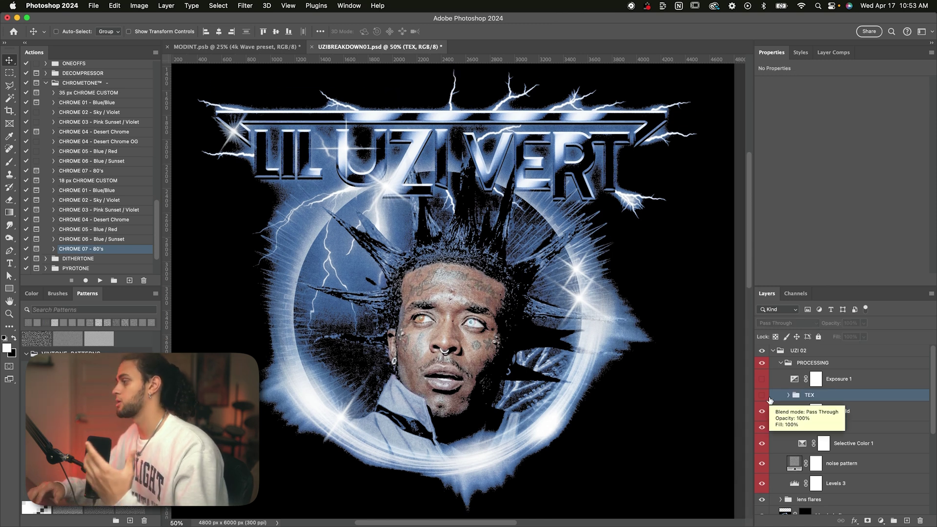
# Turn on the TEX group and expand it to inspect the Worn_Plastisol_20 copy texture layer
pyautogui.click(765, 397)
pyautogui.click(787, 396)
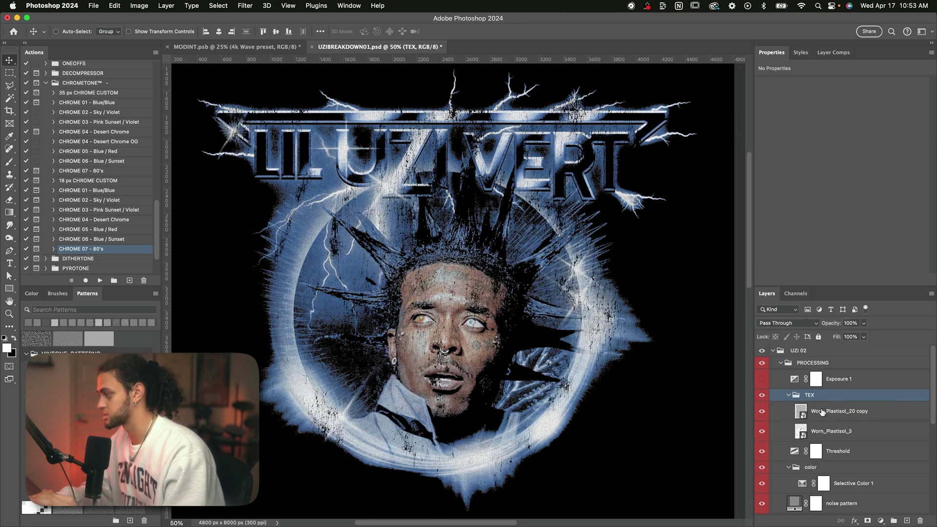
pyautogui.click(826, 412)
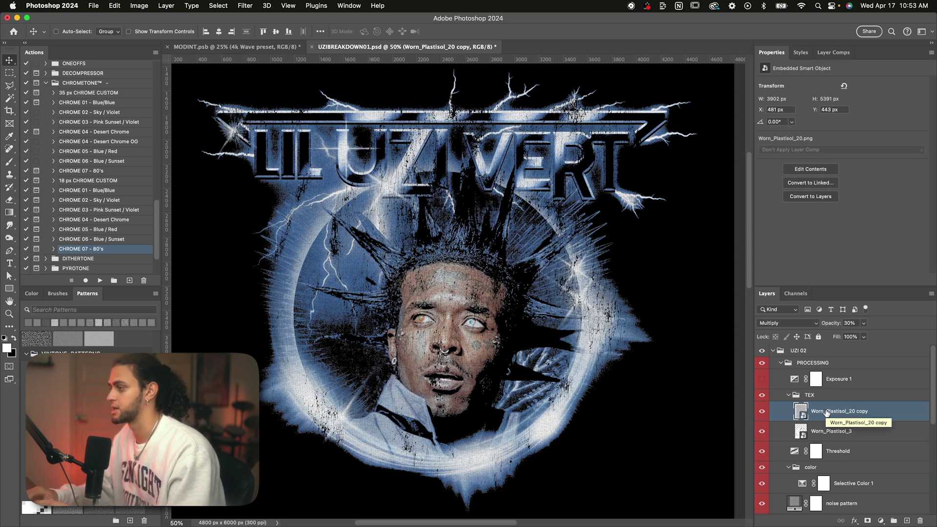
# Hide the Worn_Plastisol_20 copy texture to examine Worn_Plastisol_3 on its own, and collapse the TEX group
pyautogui.click(830, 431)
pyautogui.click(762, 411)
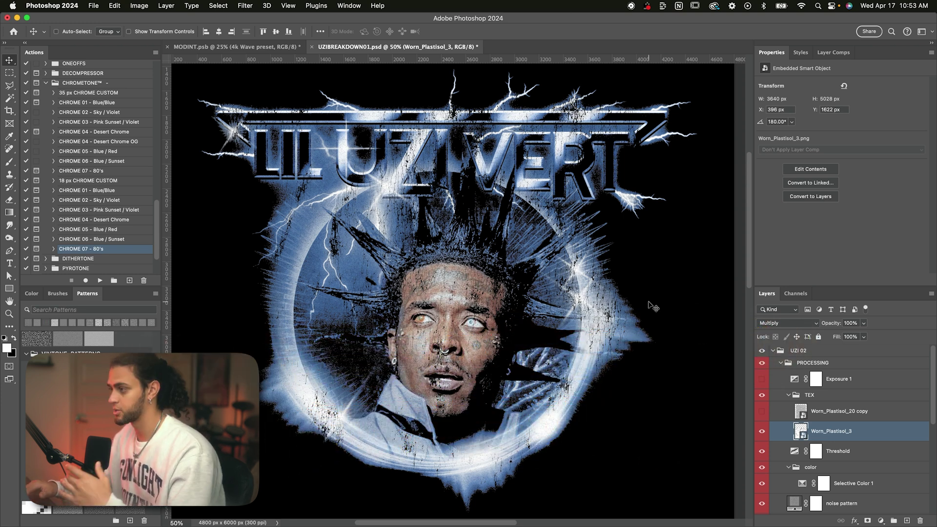
pyautogui.moveTo(537, 234); pyautogui.dragTo(527, 281)
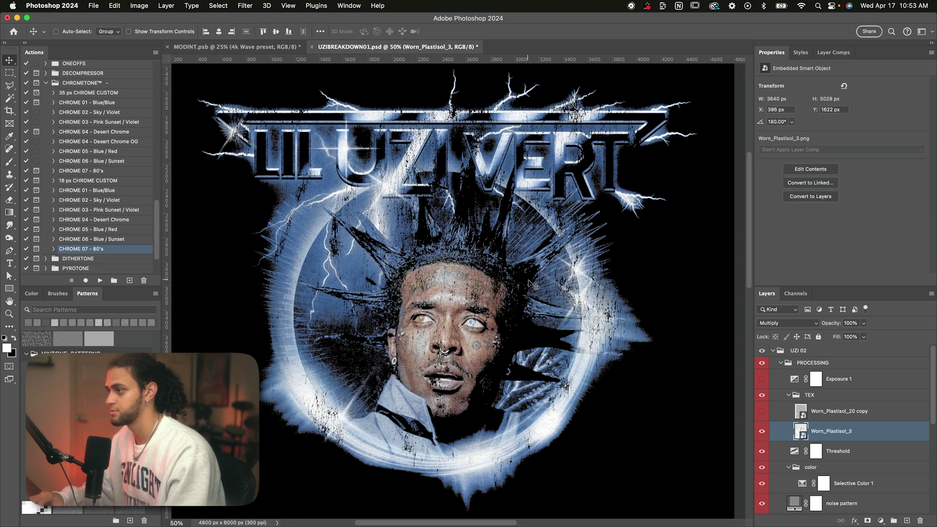
pyautogui.click(789, 395)
# Turn on the Exposure 1 adjustment, select it to show its settings, and view the whole poster
pyautogui.click(762, 379)
pyautogui.click(816, 379)
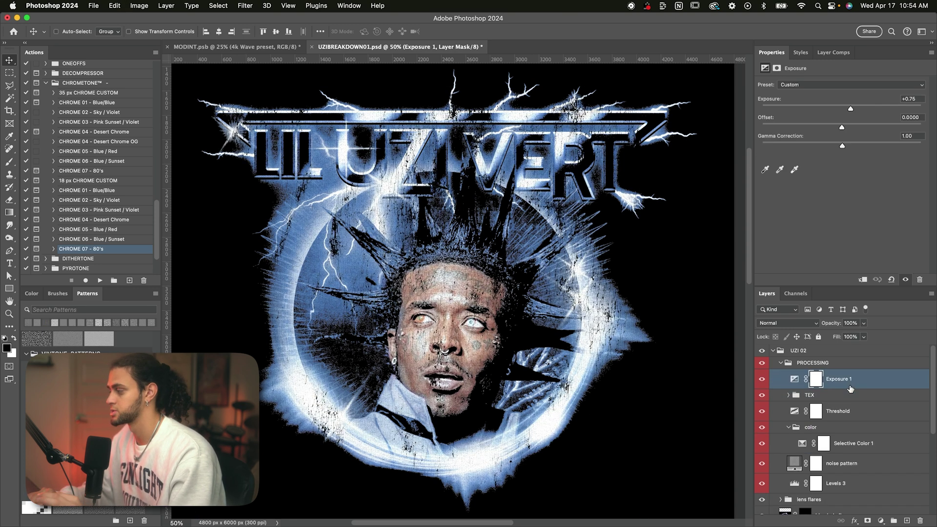
pyautogui.press('super+minus')
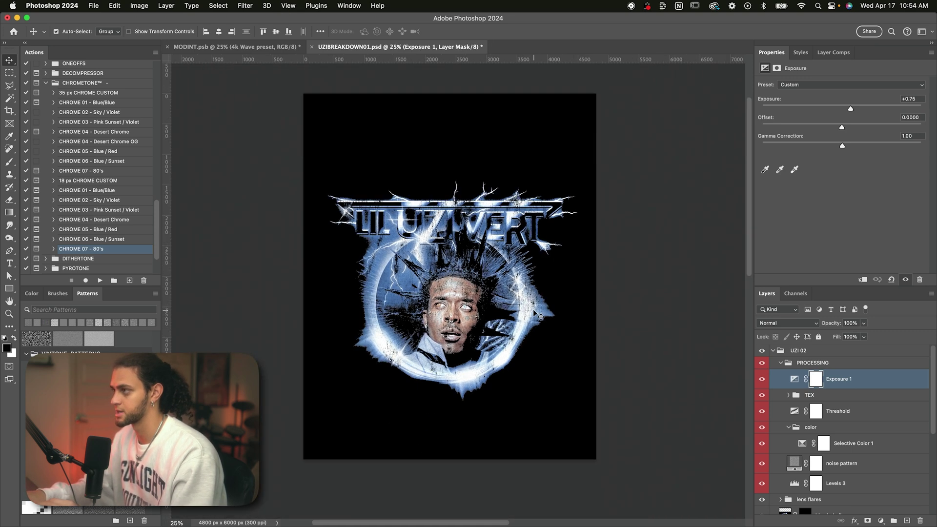